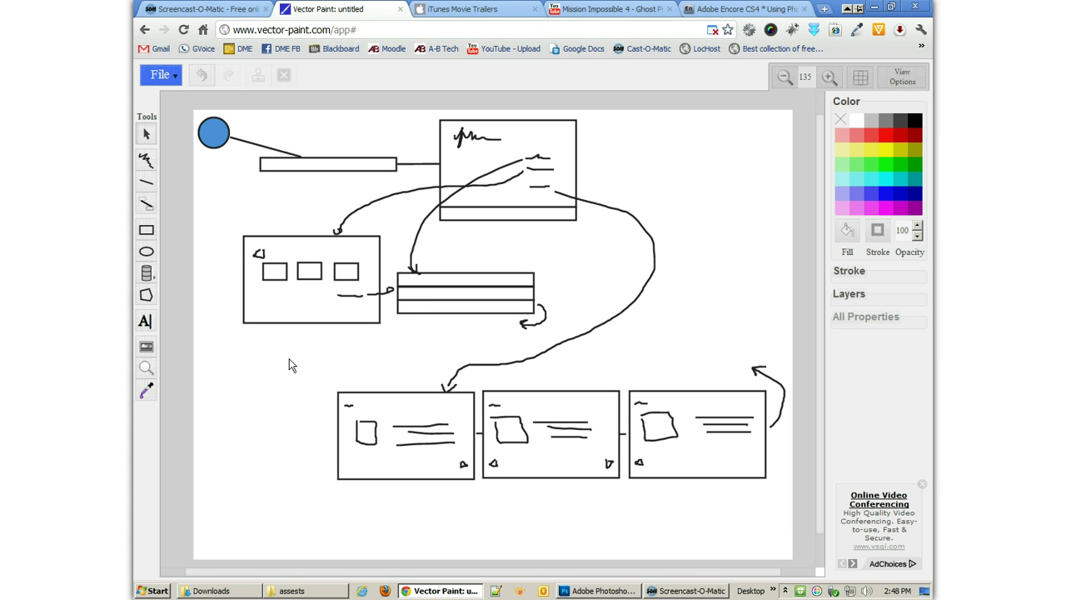
# - Finish in the previous window, then bring up the iTunes Movie Trailers poster listing in Chrome
pyautogui.click(146, 160)
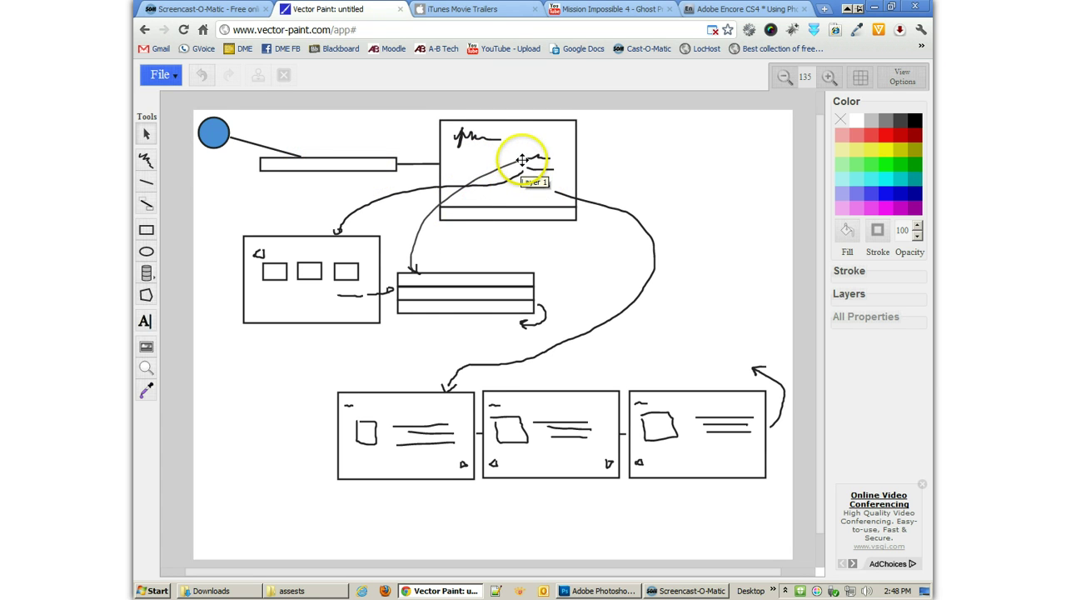
pyautogui.moveTo(482, 184); pyautogui.dragTo(412, 267)
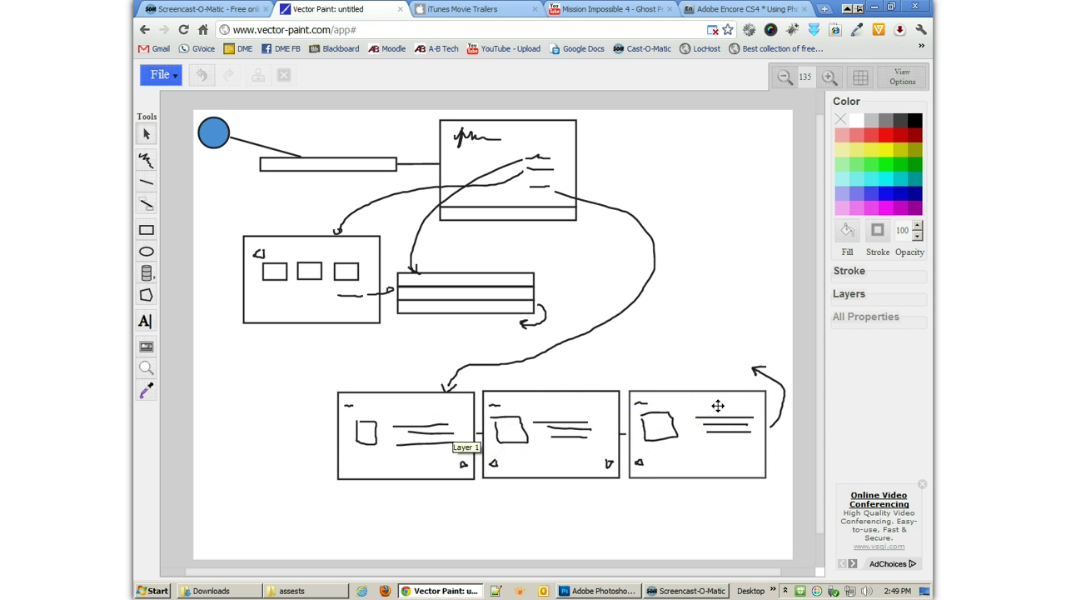
pyautogui.click(730, 362)
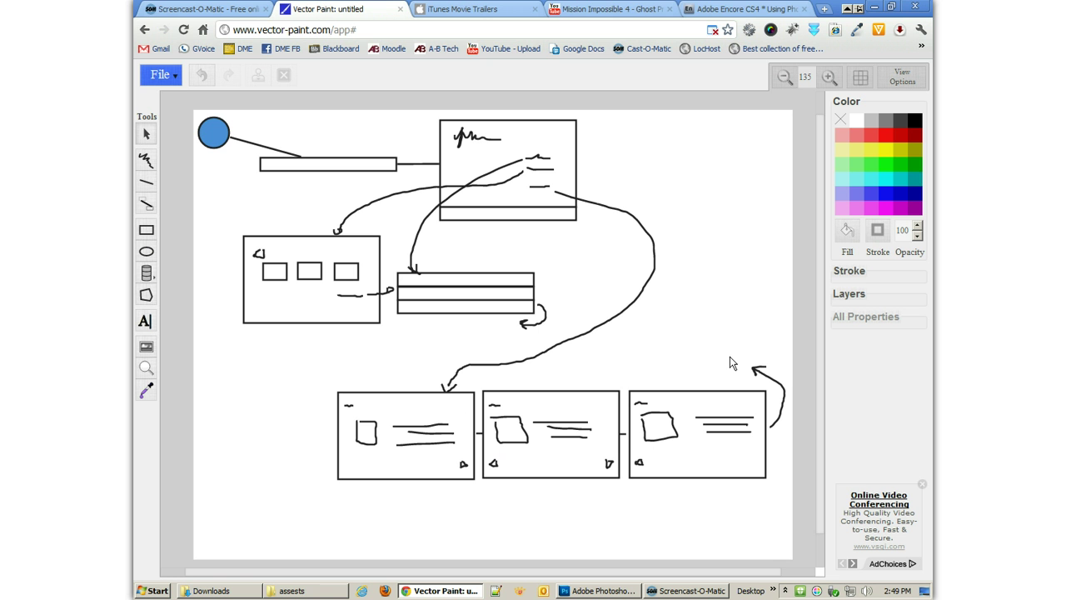
pyautogui.click(737, 357)
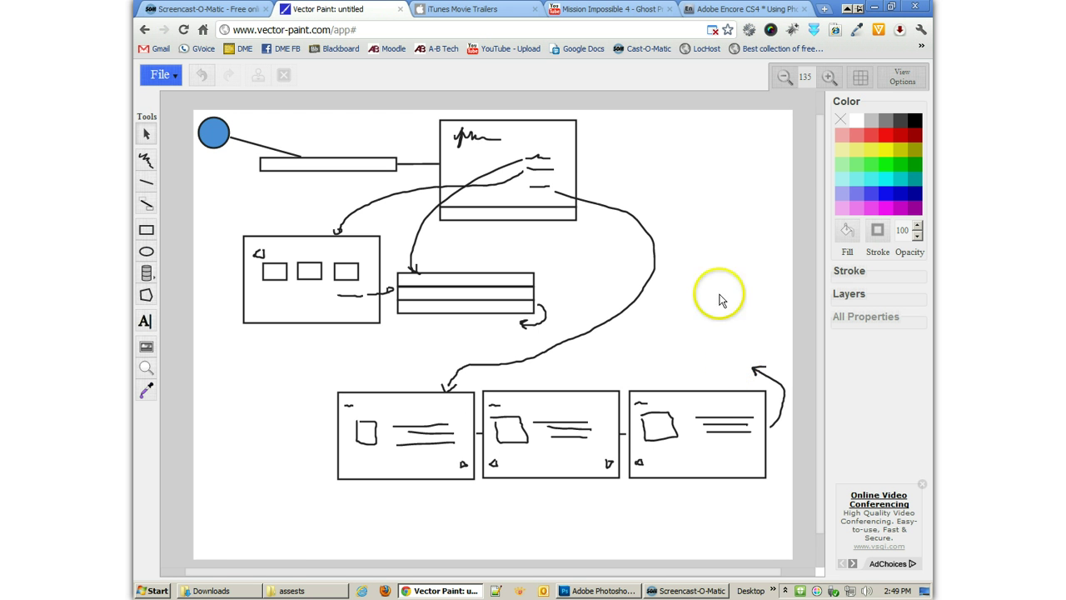
pyautogui.click(498, 13)
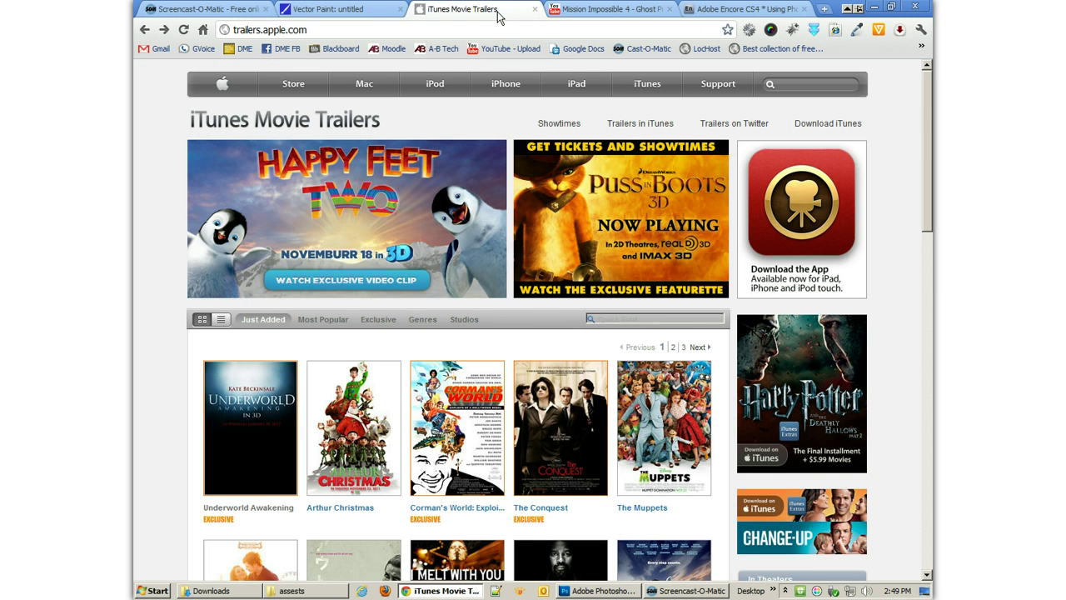
pyautogui.click(523, 205)
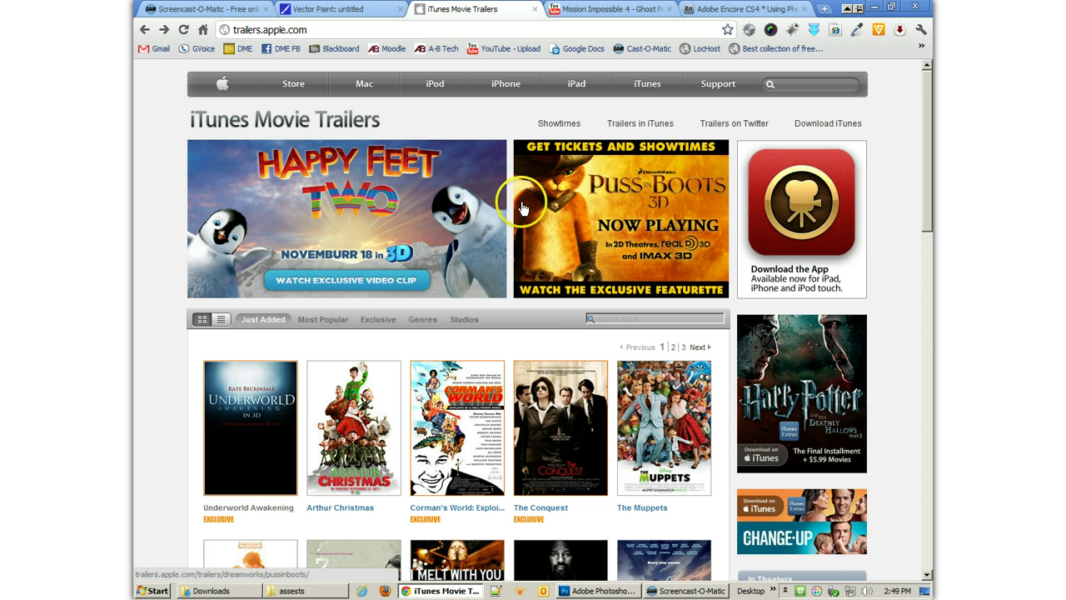
pyautogui.scroll(-7, 522, 207)
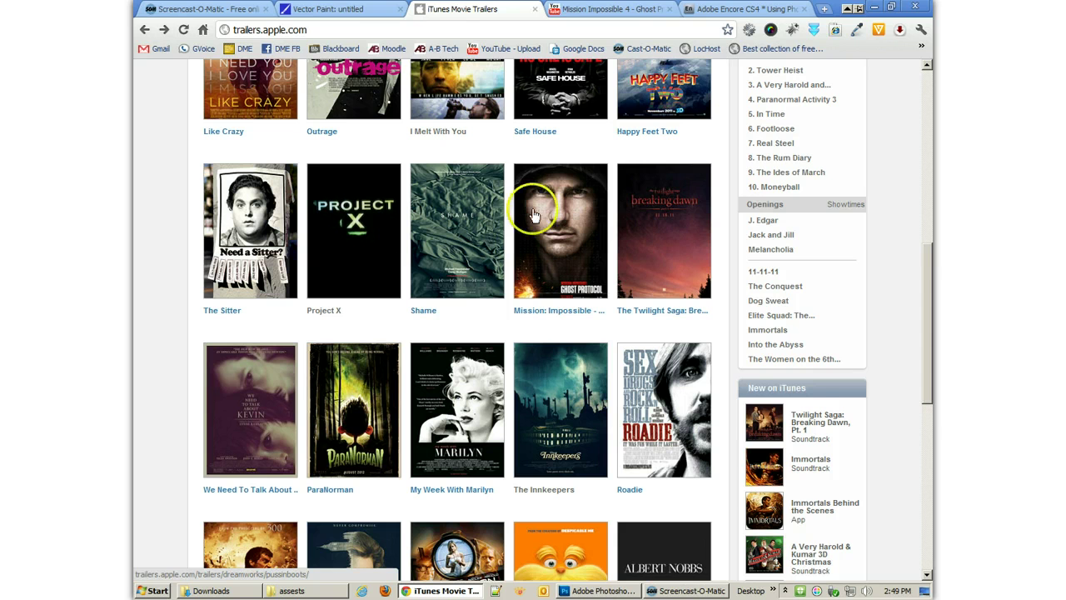
pyautogui.scroll(-1, 550, 208)
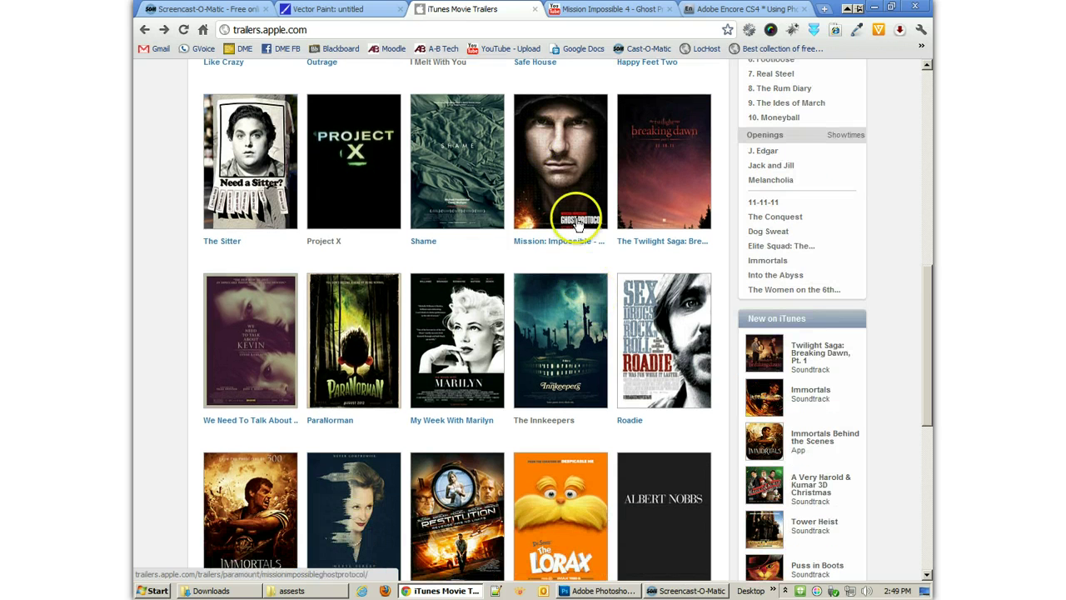
# - Start saving the Mission: Impossible poster image, then cancel without saving
pyautogui.rightClick(549, 155)
pyautogui.click(590, 244)
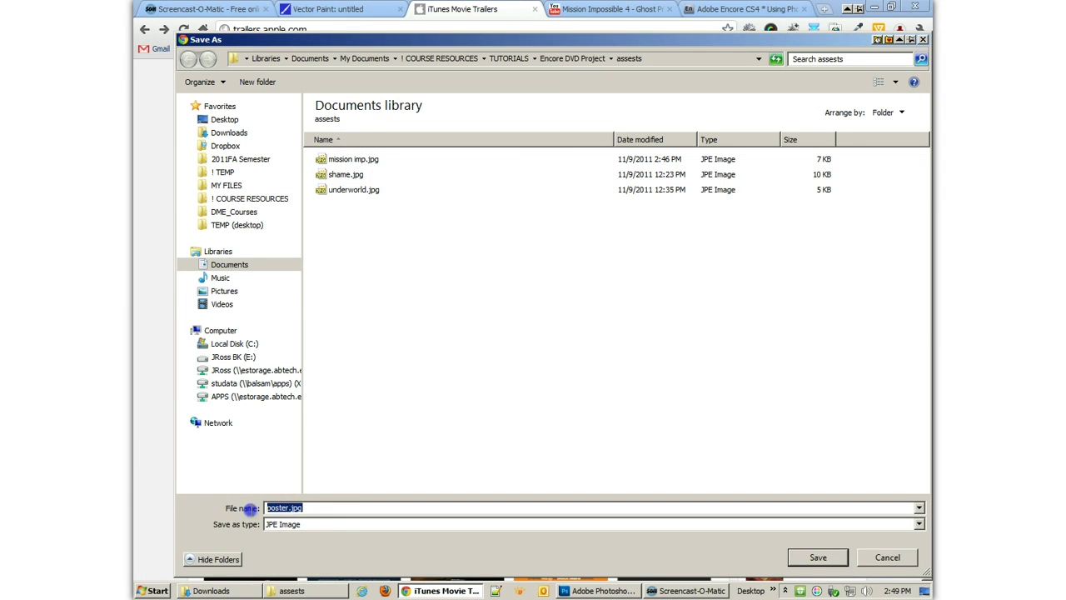
pyautogui.click(559, 339)
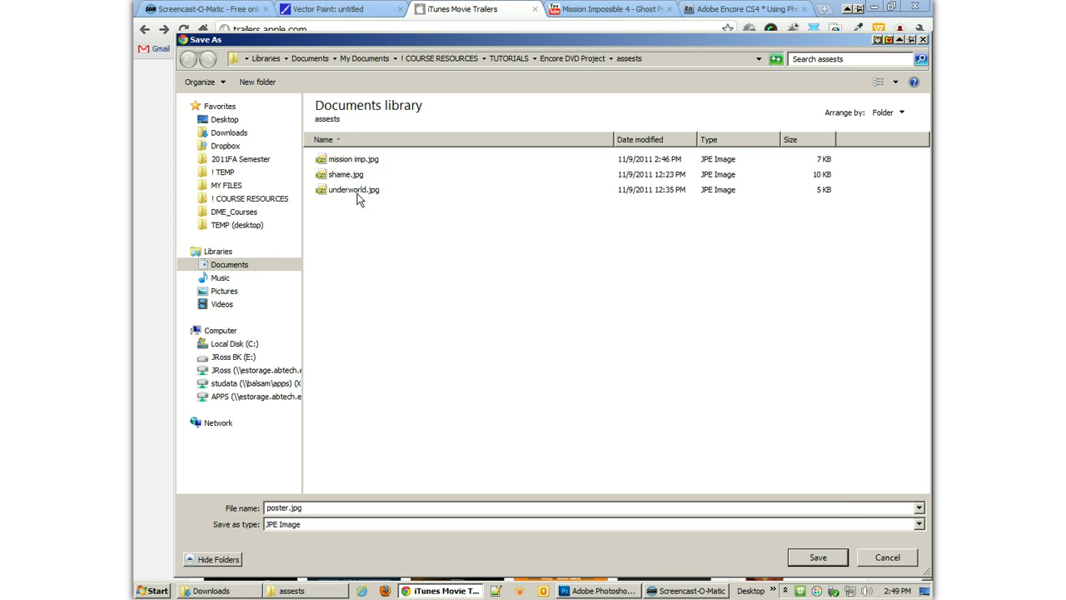
pyautogui.click(885, 557)
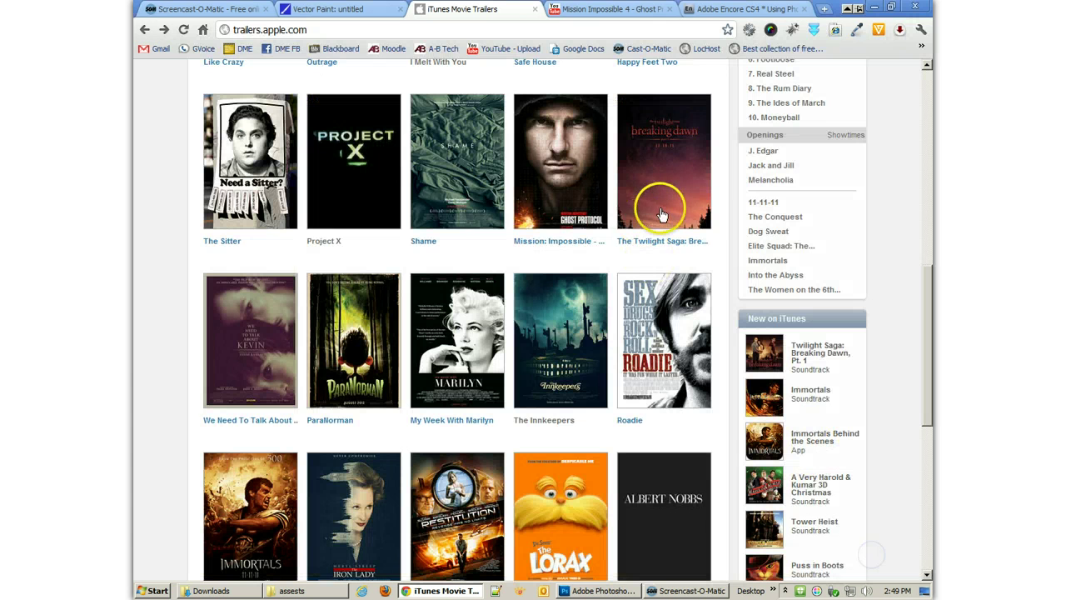
# - Visit the Shame and Mission: Impossible trailer pages, returning to the listing each time
pyautogui.click(464, 181)
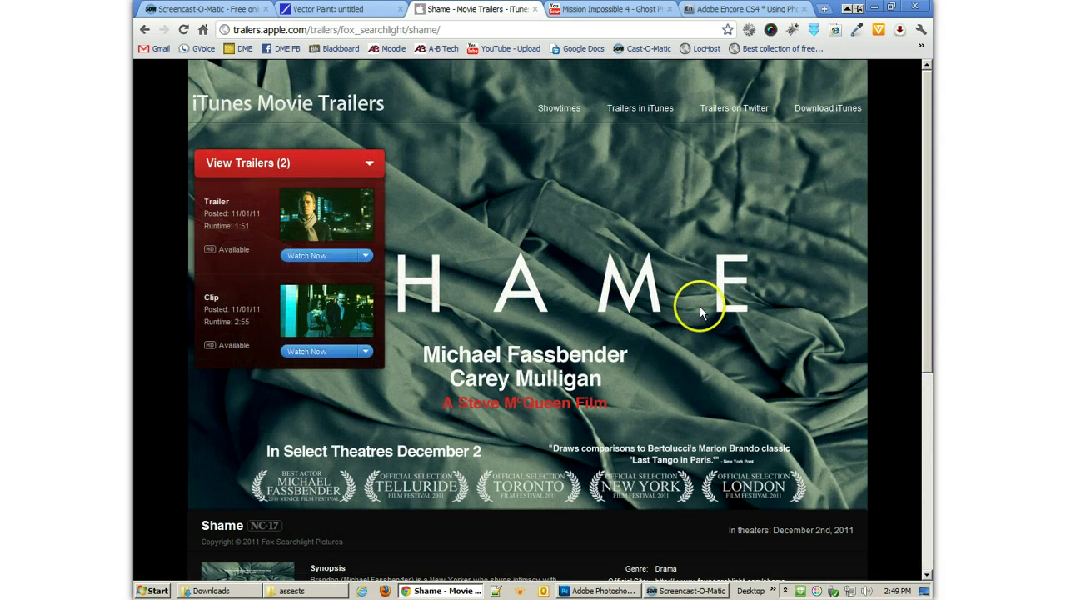
pyautogui.click(145, 31)
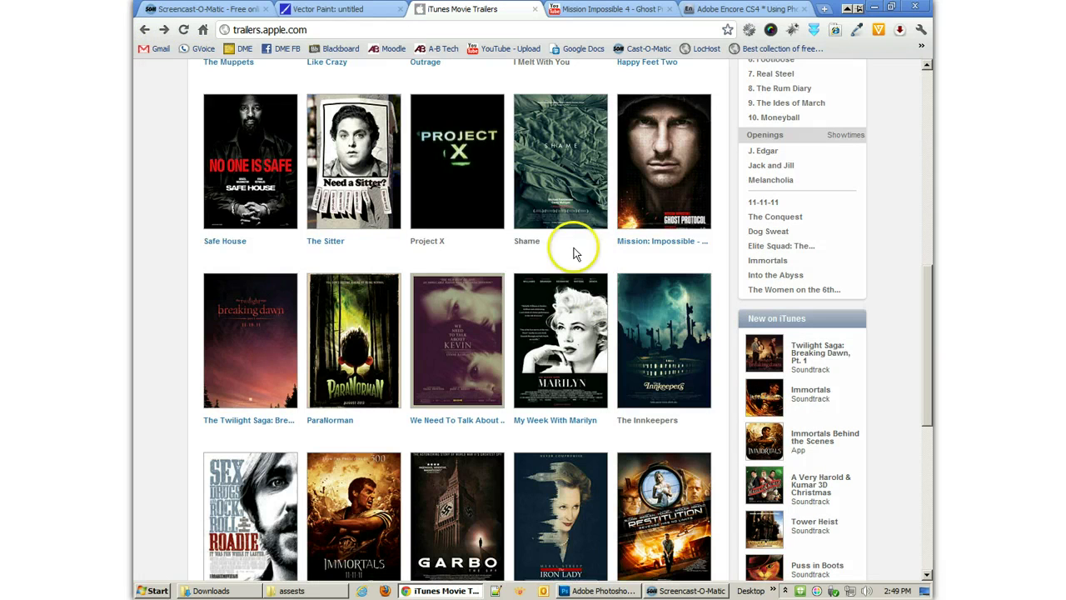
pyautogui.click(699, 177)
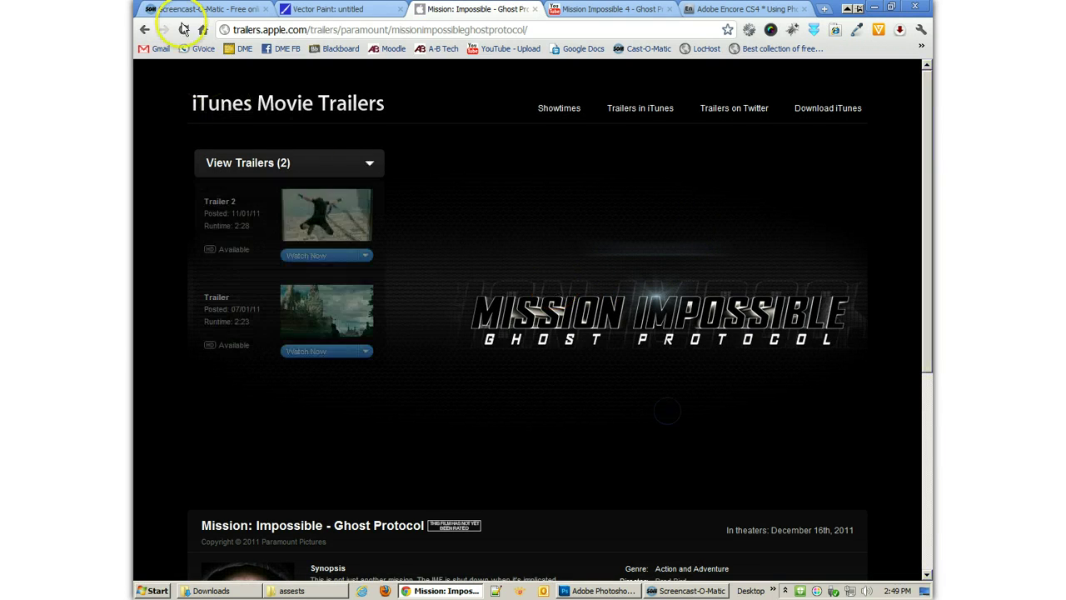
pyautogui.click(145, 29)
# - Open the ParaNorman trailer page and start saving it, then cancel
pyautogui.click(358, 334)
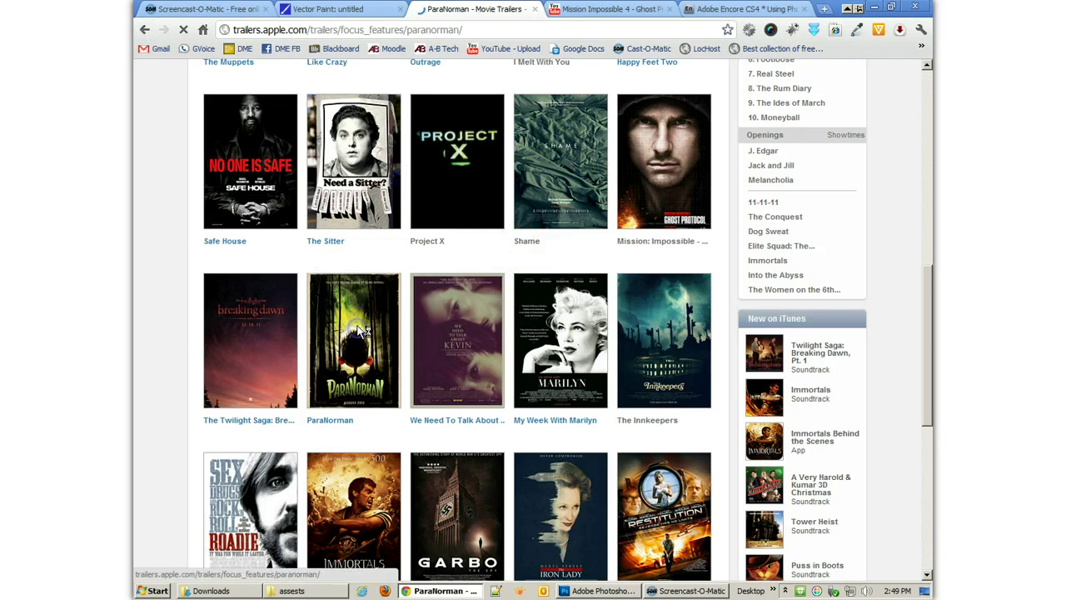
pyautogui.rightClick(451, 305)
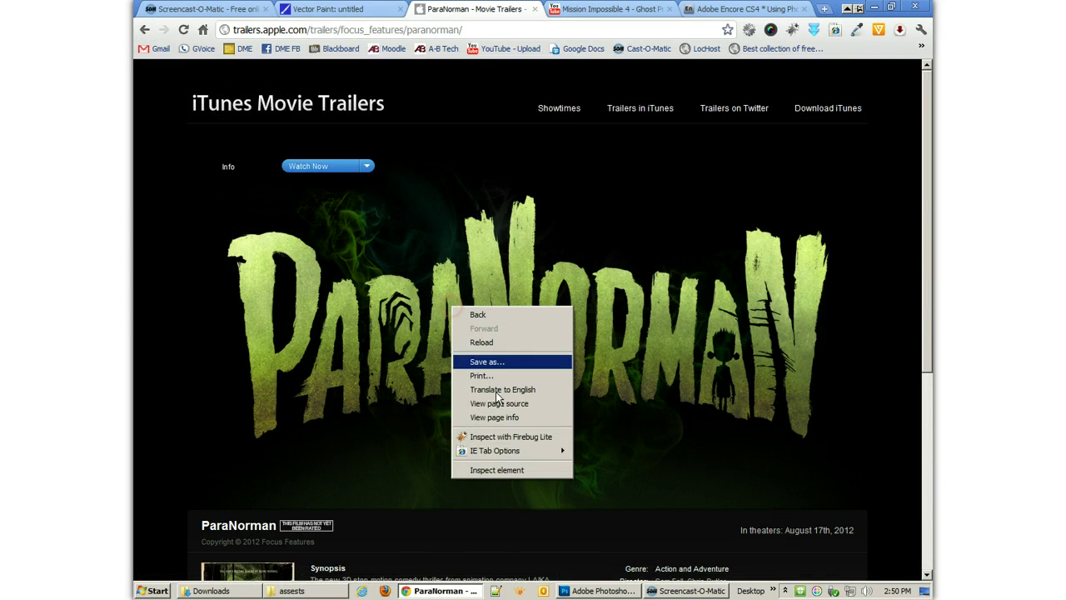
pyautogui.click(500, 363)
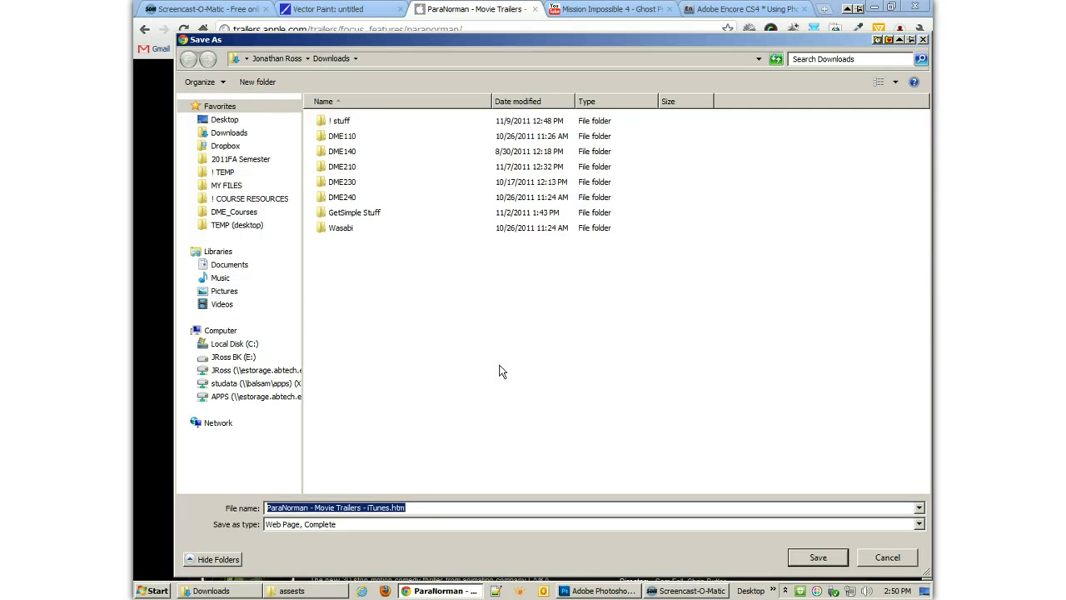
pyautogui.click(888, 560)
# - Copy the ParaNorman page address and launch Firefox
pyautogui.rightClick(651, 349)
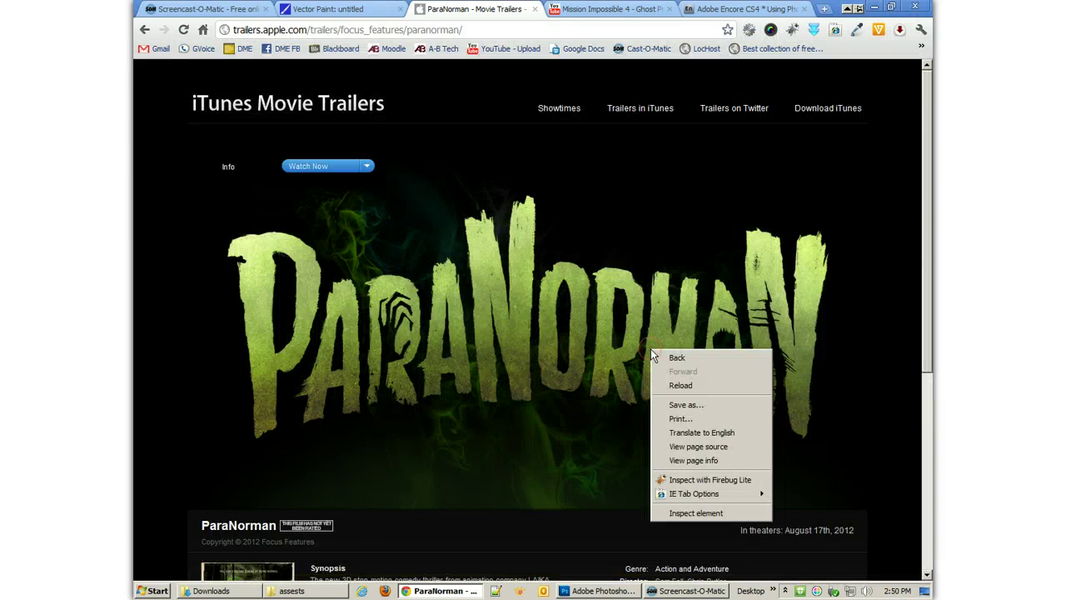
pyautogui.click(521, 251)
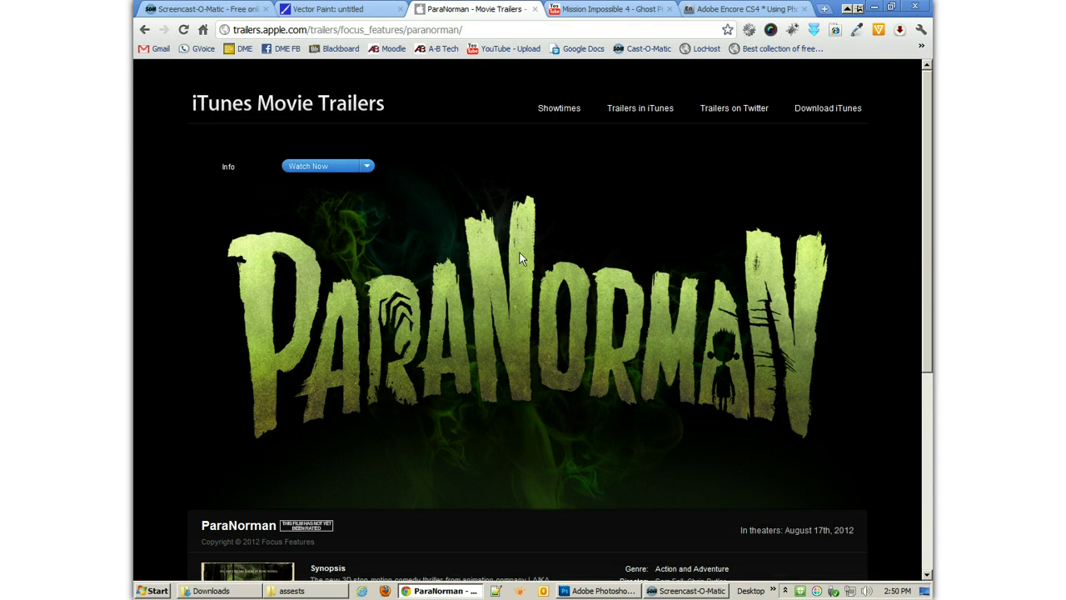
pyautogui.click(402, 31)
pyautogui.hotkey('ctrl', 'c')
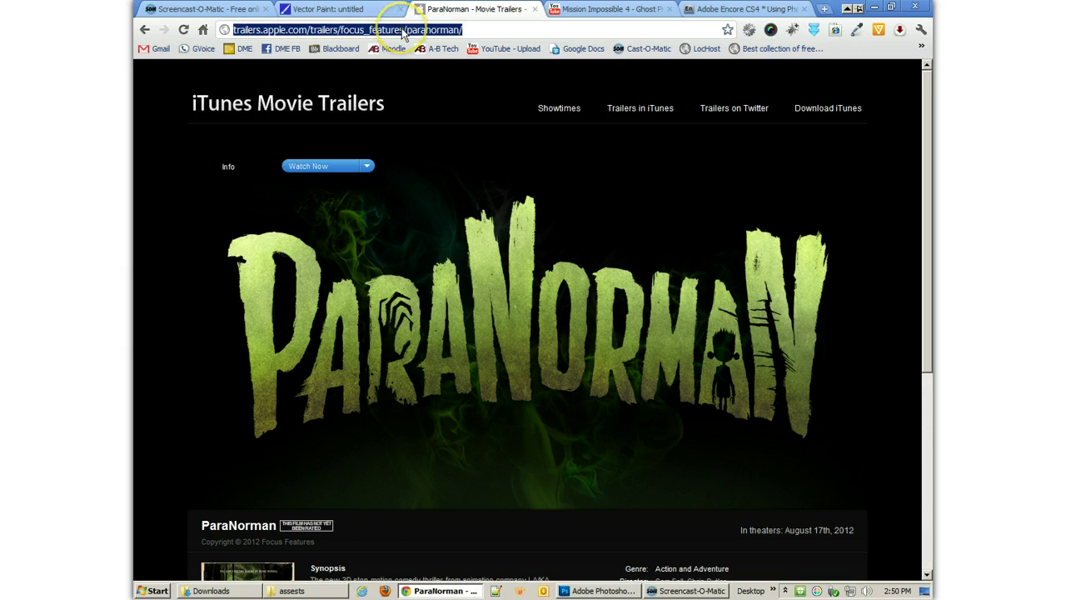
pyautogui.click(384, 590)
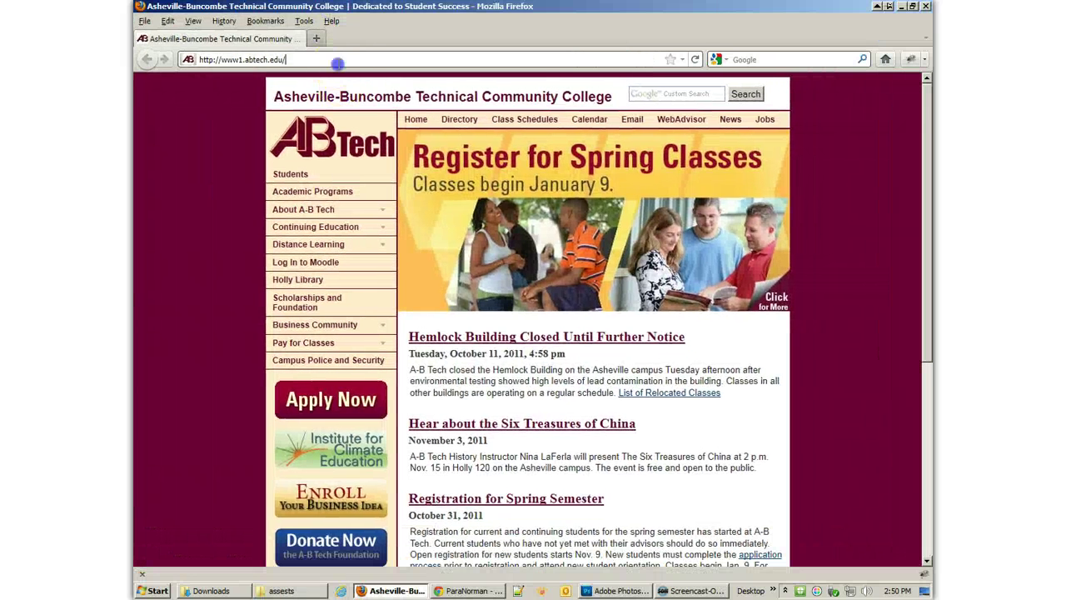
# - Load the ParaNorman page in Firefox and view its 980x652 background.jpg on its own
pyautogui.hotkey('ctrl', 'v')
pyautogui.press('Return')
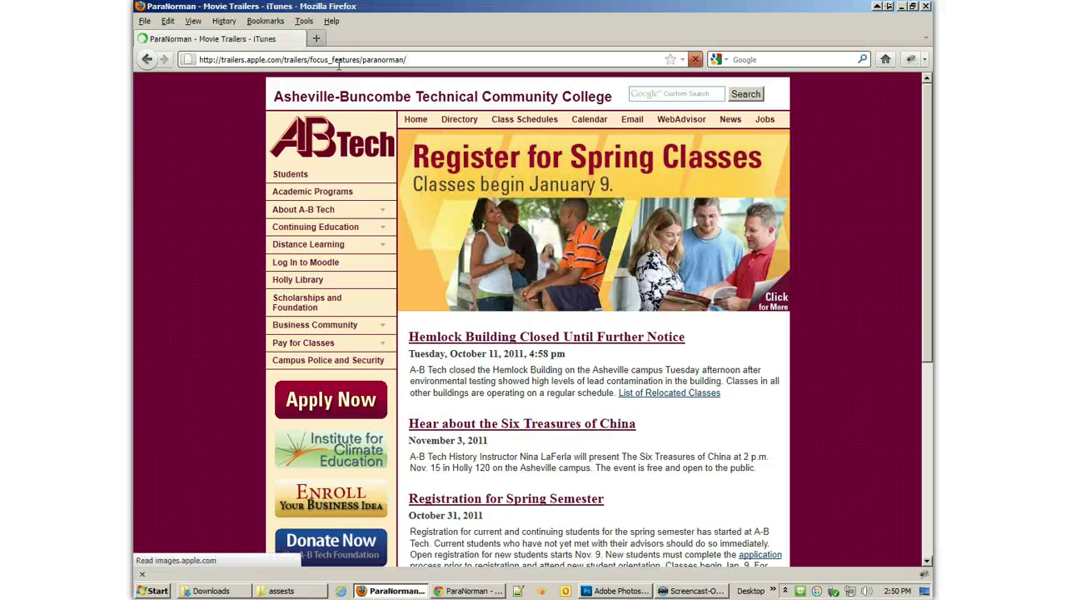
pyautogui.click(623, 323)
pyautogui.rightClick(624, 323)
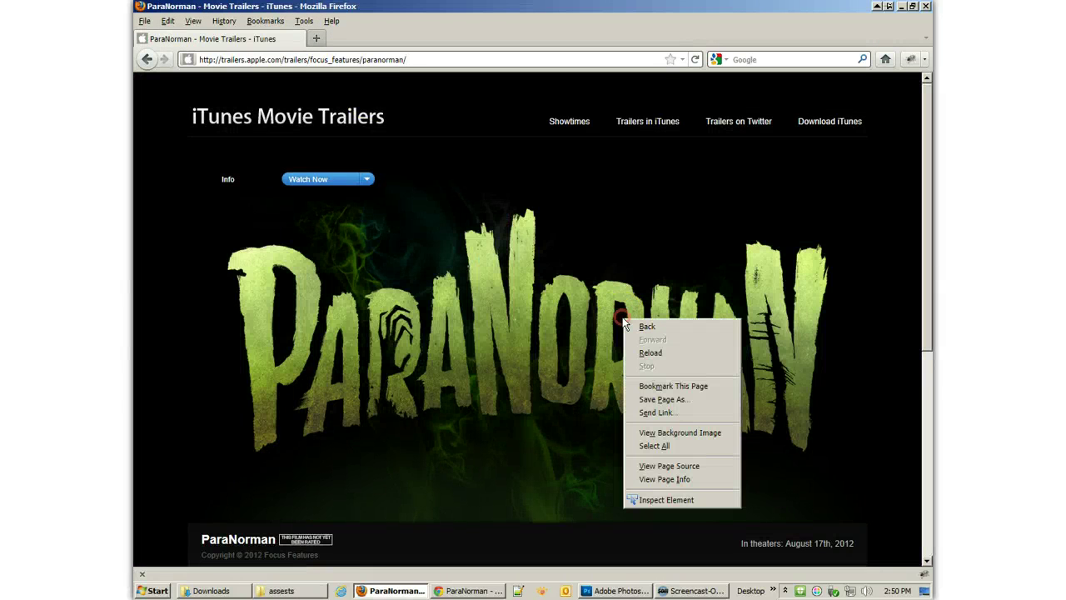
pyautogui.click(673, 433)
pyautogui.rightClick(509, 354)
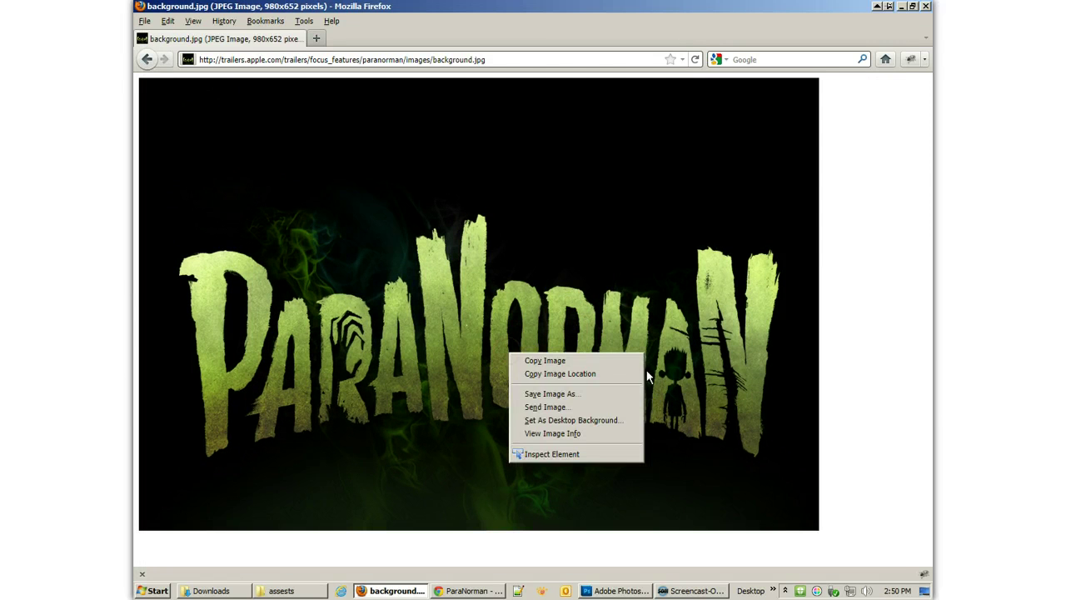
pyautogui.click(899, 433)
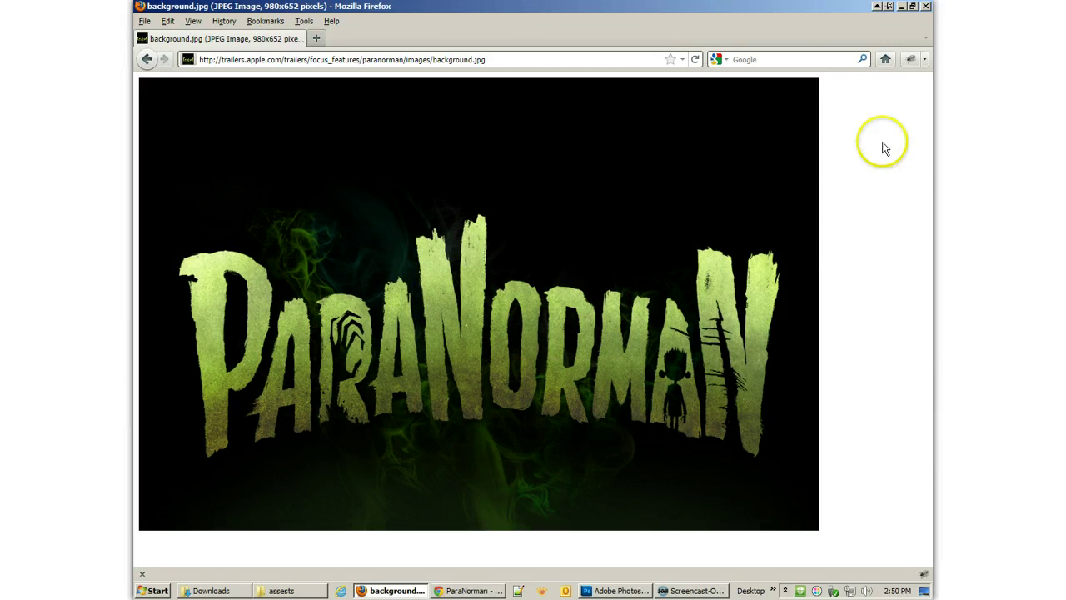
# - Close Firefox and open the Mission: Impossible trailer page in Chrome
pyautogui.click(927, 10)
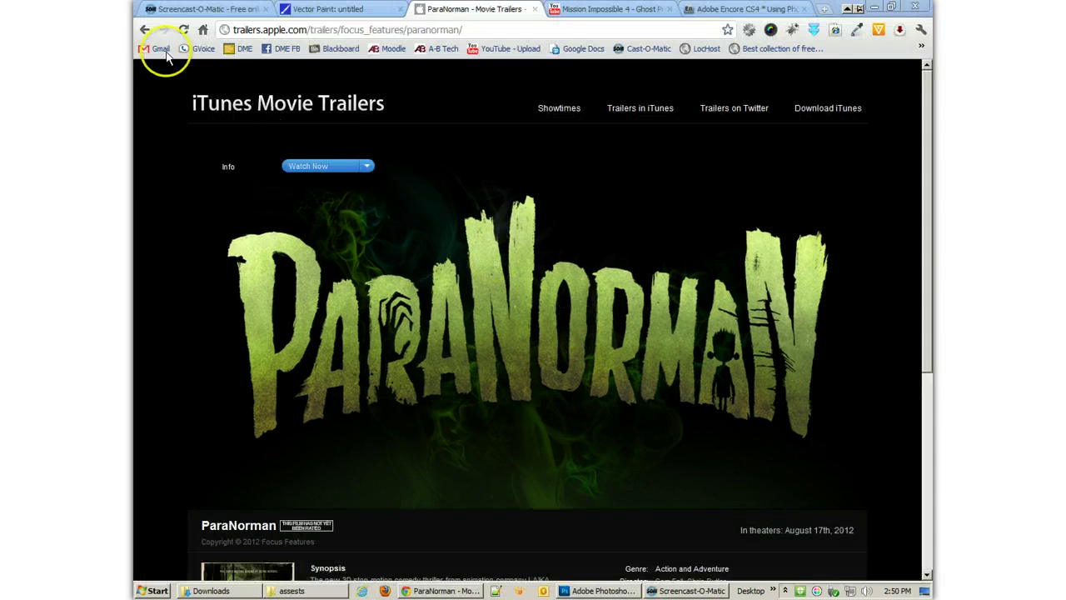
pyautogui.click(144, 31)
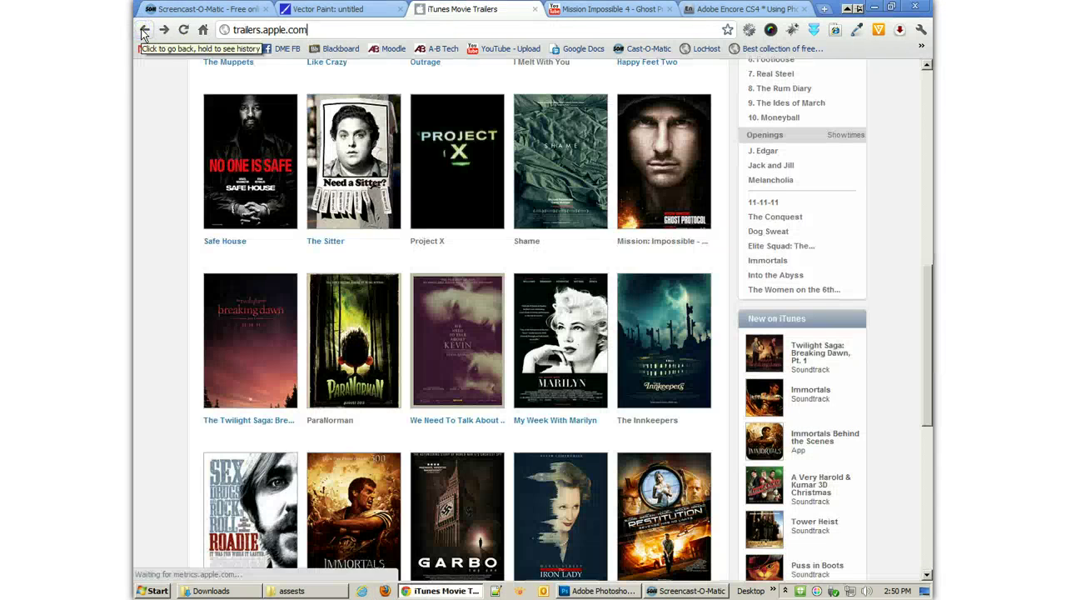
pyautogui.click(653, 188)
# - Right-click around the Mission: Impossible title banner looking for a background image option
pyautogui.rightClick(592, 309)
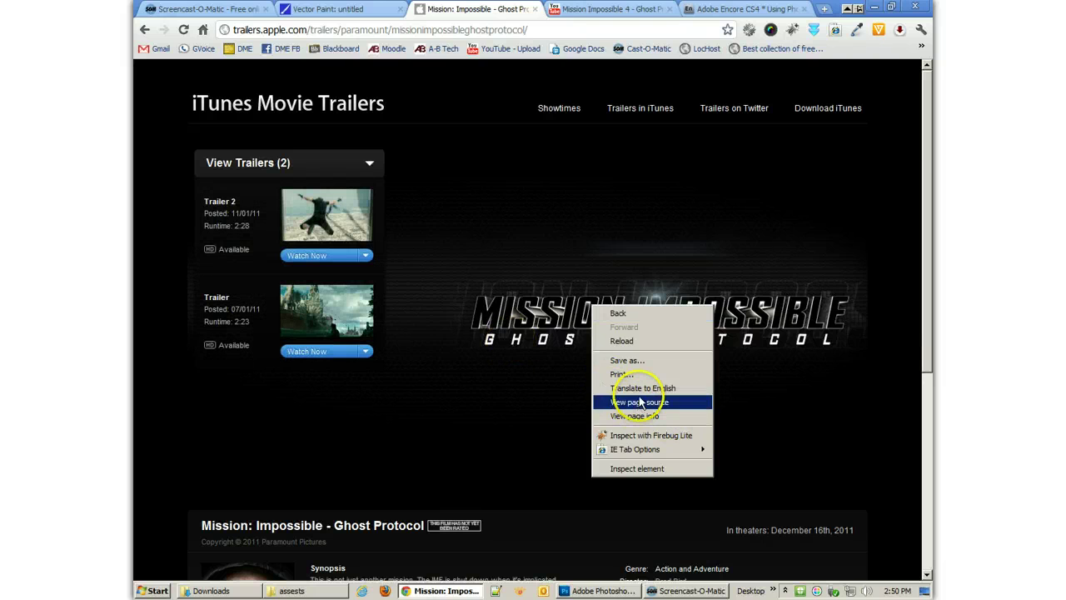
pyautogui.click(770, 326)
pyautogui.rightClick(770, 326)
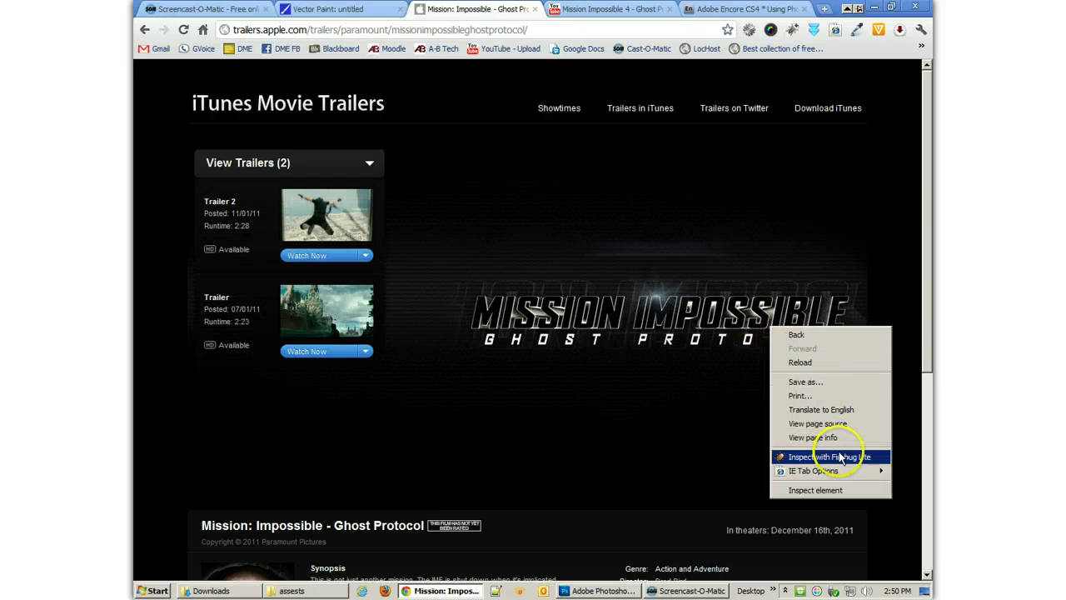
pyautogui.rightClick(727, 427)
pyautogui.click(659, 457)
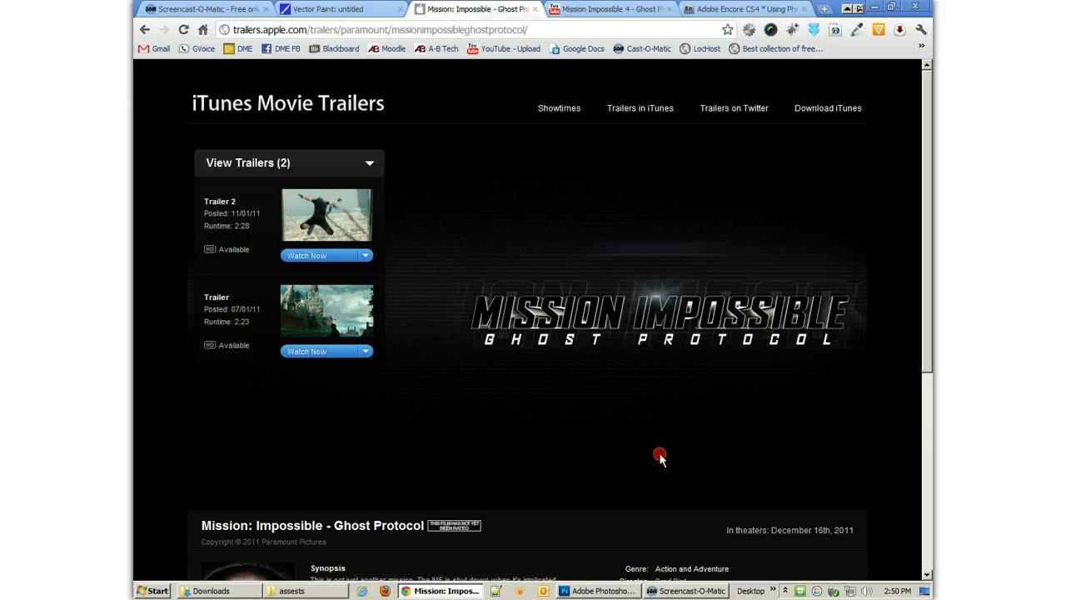
pyautogui.rightClick(659, 458)
pyautogui.click(533, 329)
pyautogui.rightClick(533, 329)
# - Finding no View Background Image option, launch Firefox and copy the trailer page's address
pyautogui.rightClick(526, 298)
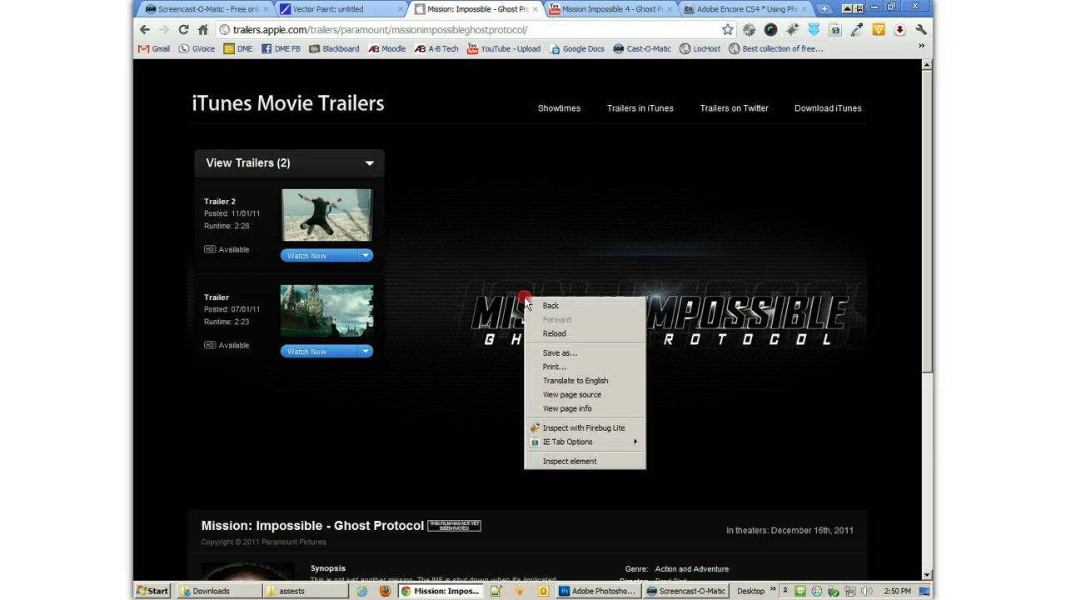
pyautogui.click(483, 331)
pyautogui.rightClick(479, 328)
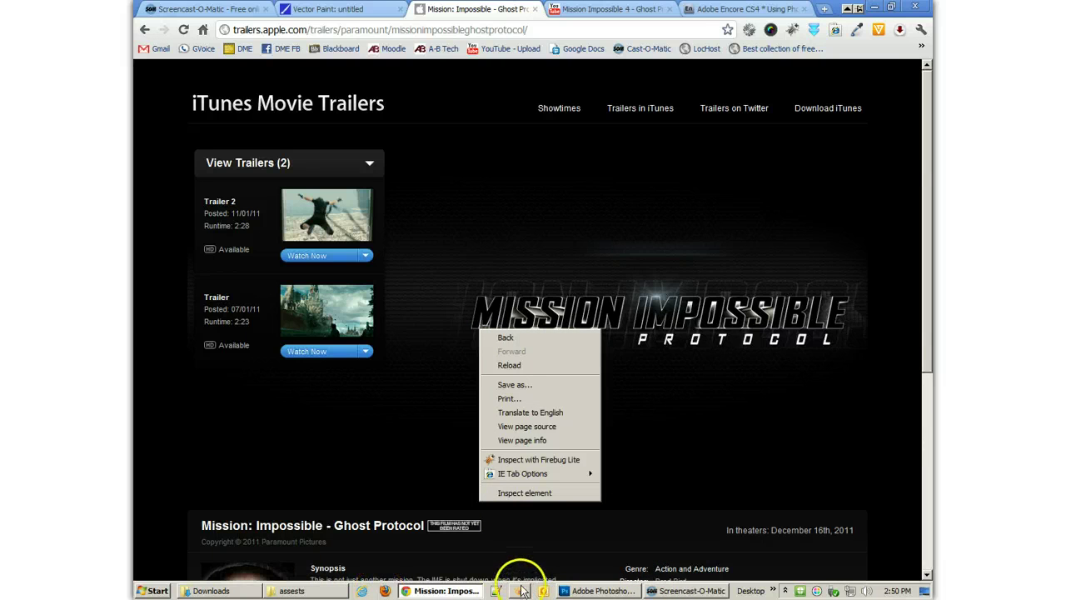
pyautogui.click(385, 591)
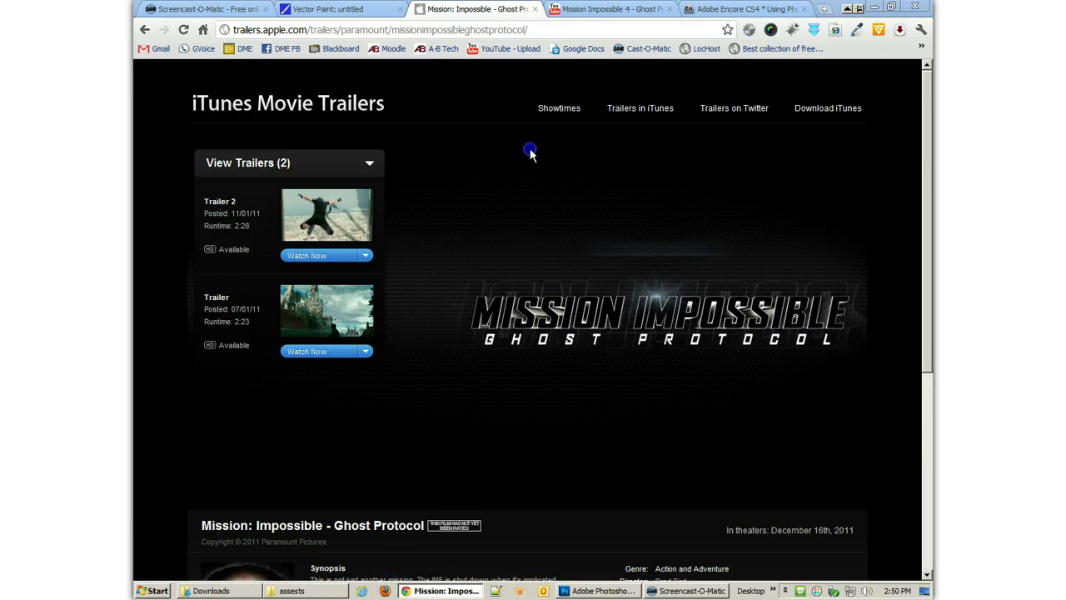
pyautogui.click(450, 31)
pyautogui.hotkey('ctrl', 'c')
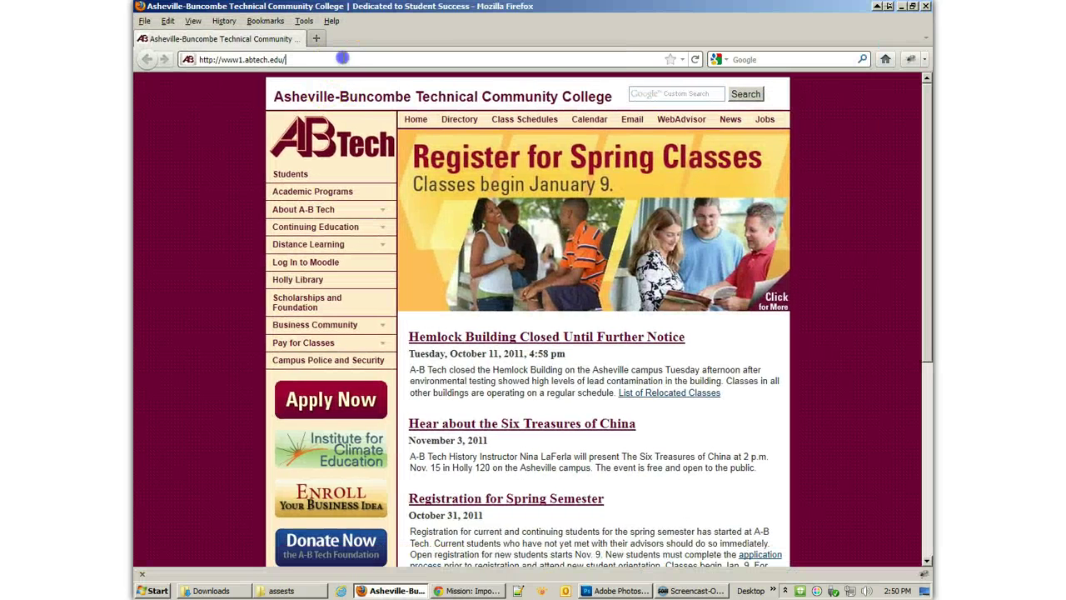
# - Load the Mission: Impossible trailer page in Firefox and view its background image alone
pyautogui.click(343, 58)
pyautogui.hotkey('ctrl', 'v')
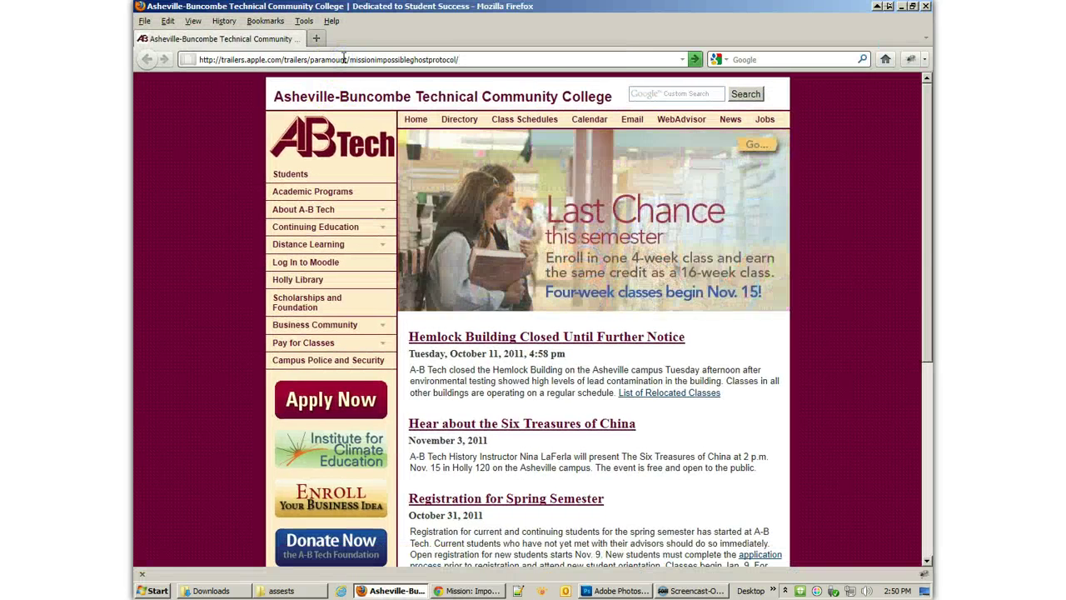
pyautogui.press('Return')
pyautogui.rightClick(591, 338)
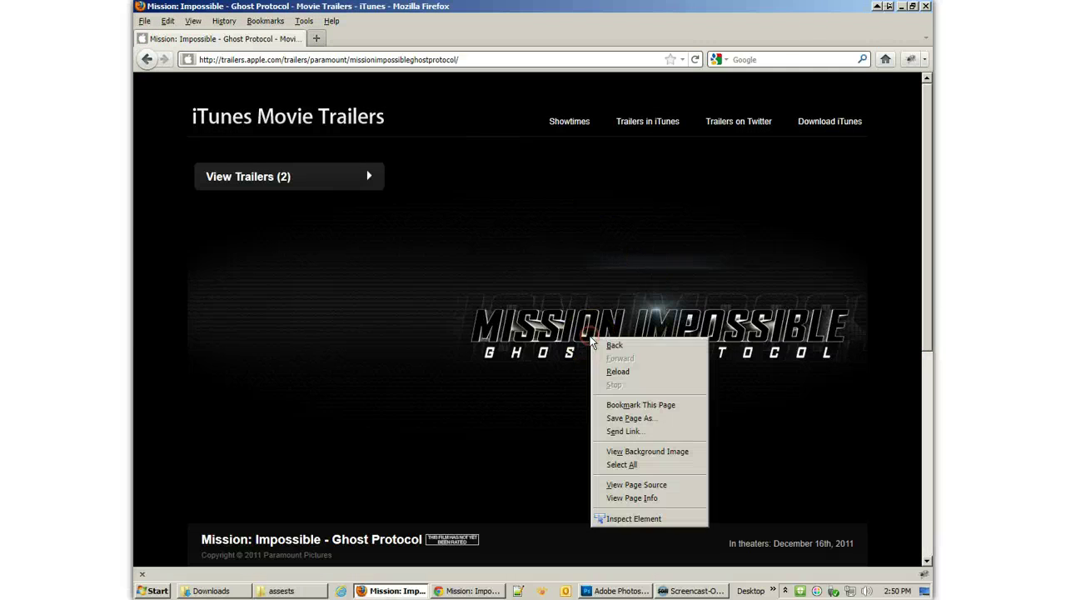
pyautogui.click(644, 448)
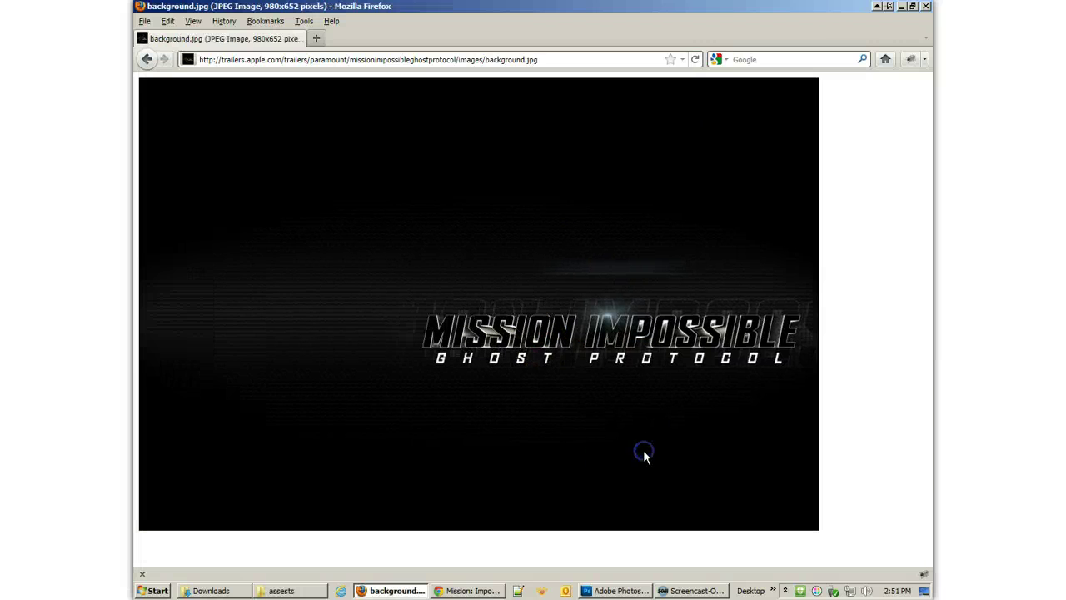
# - Save the background image as background-mission.jpg in the Encore DVD Project's assests folder
pyautogui.rightClick(551, 352)
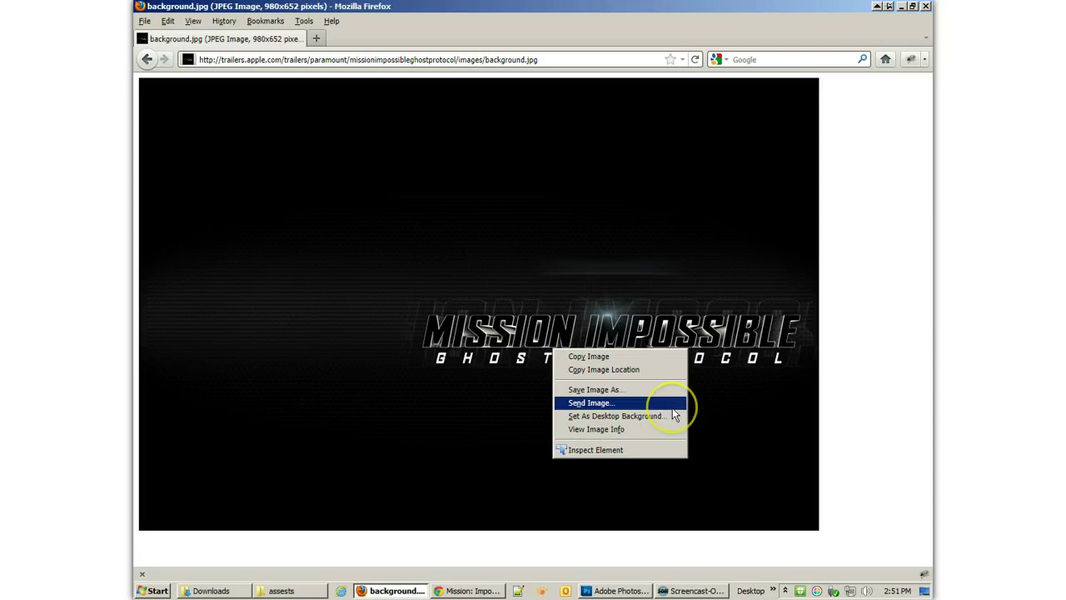
pyautogui.click(608, 406)
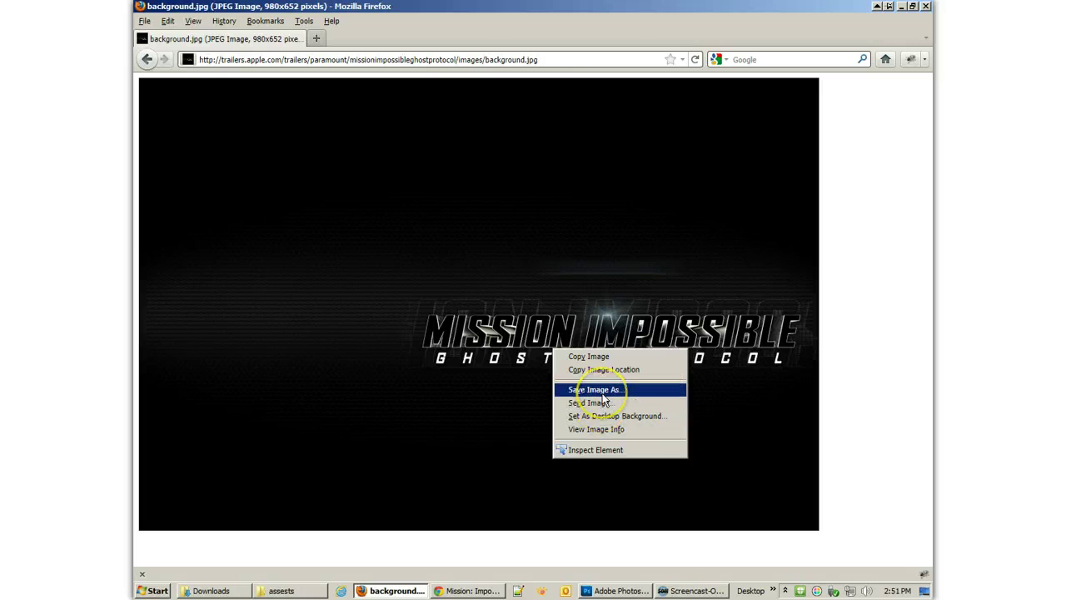
pyautogui.click(603, 391)
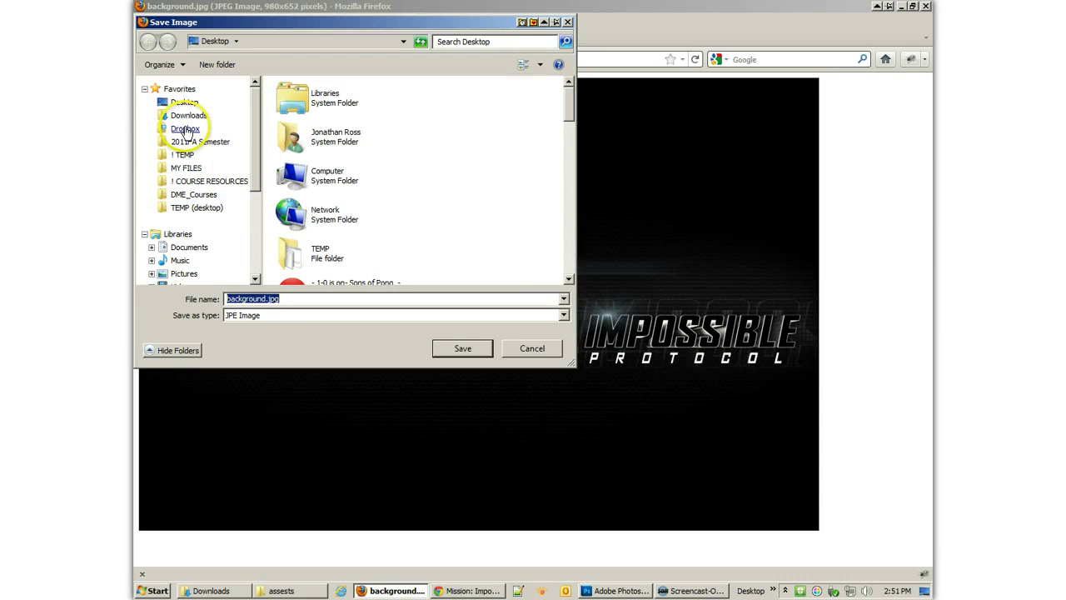
pyautogui.click(208, 180)
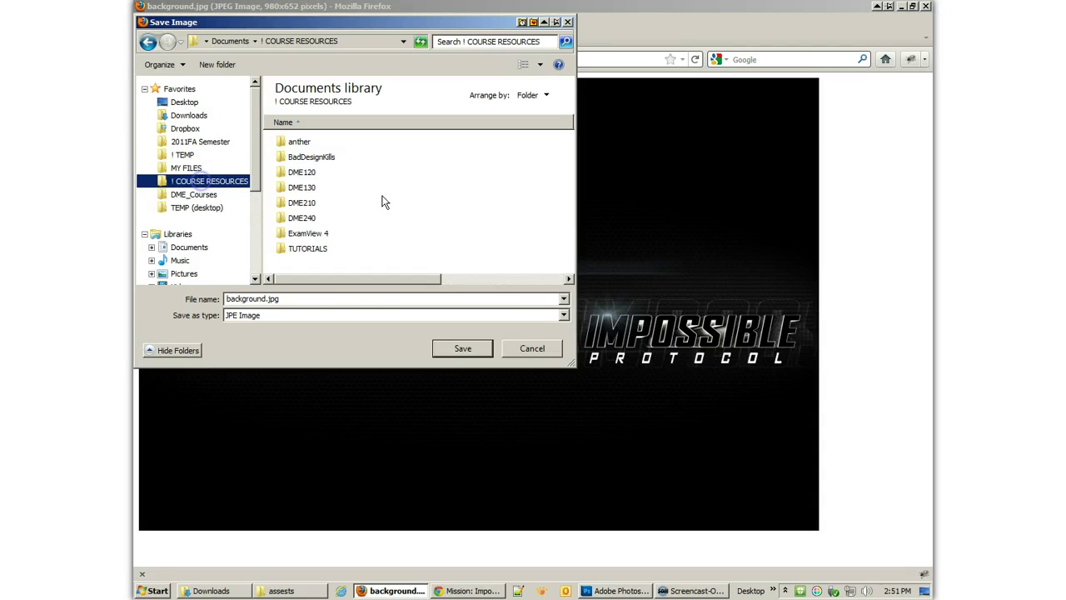
pyautogui.doubleClick(307, 247)
pyautogui.doubleClick(305, 143)
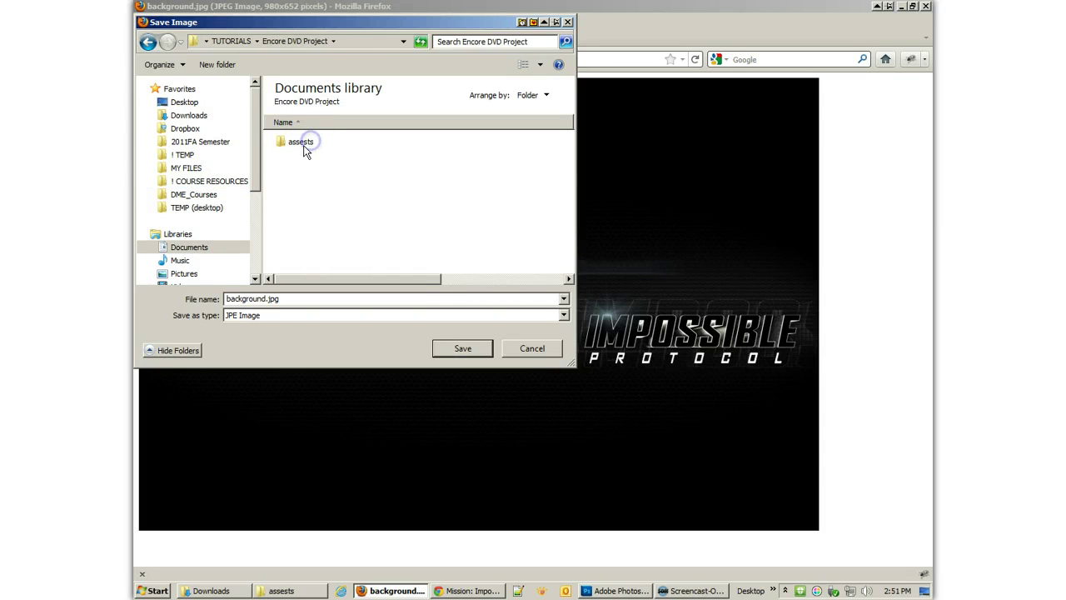
pyautogui.doubleClick(303, 144)
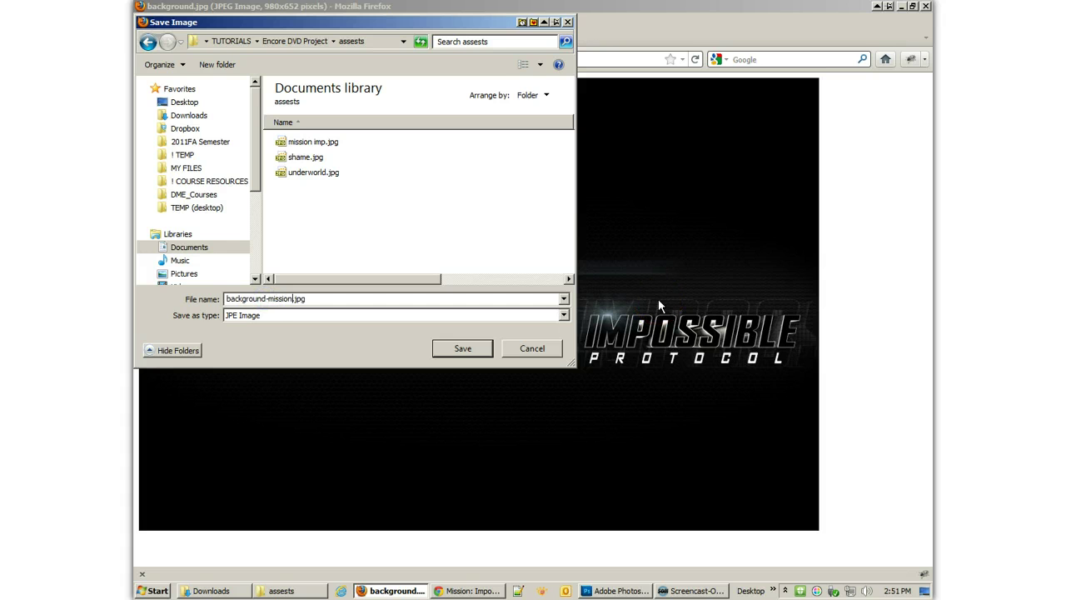
pyautogui.press('Return')
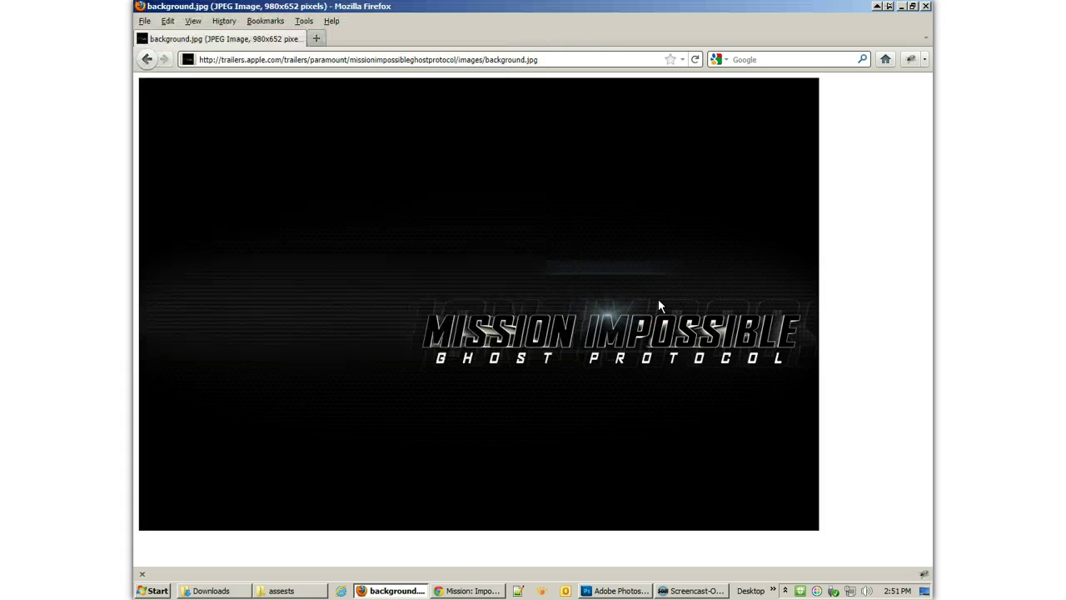
# - Load the main iTunes Movie Trailers listing in Firefox by trimming the pasted trailer address
pyautogui.click(146, 60)
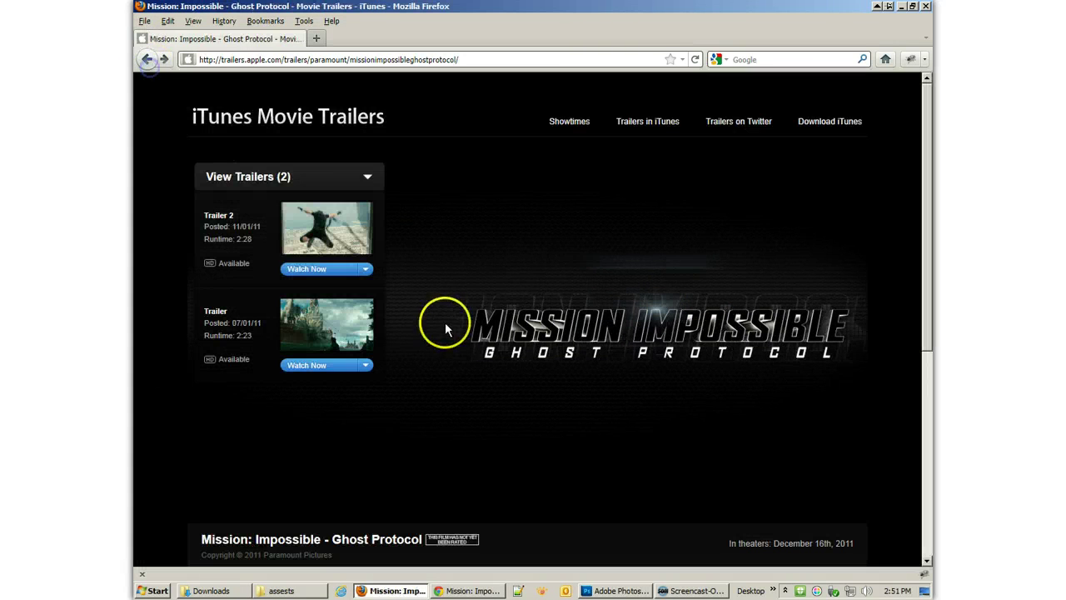
pyautogui.click(153, 65)
pyautogui.click(330, 59)
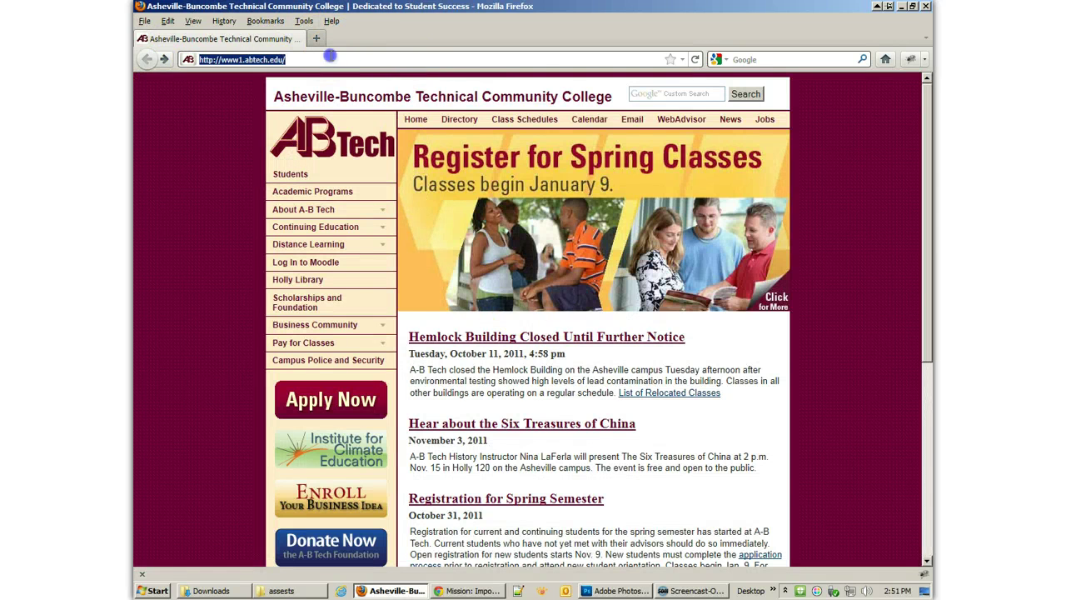
pyautogui.hotkey('ctrl', 'v')
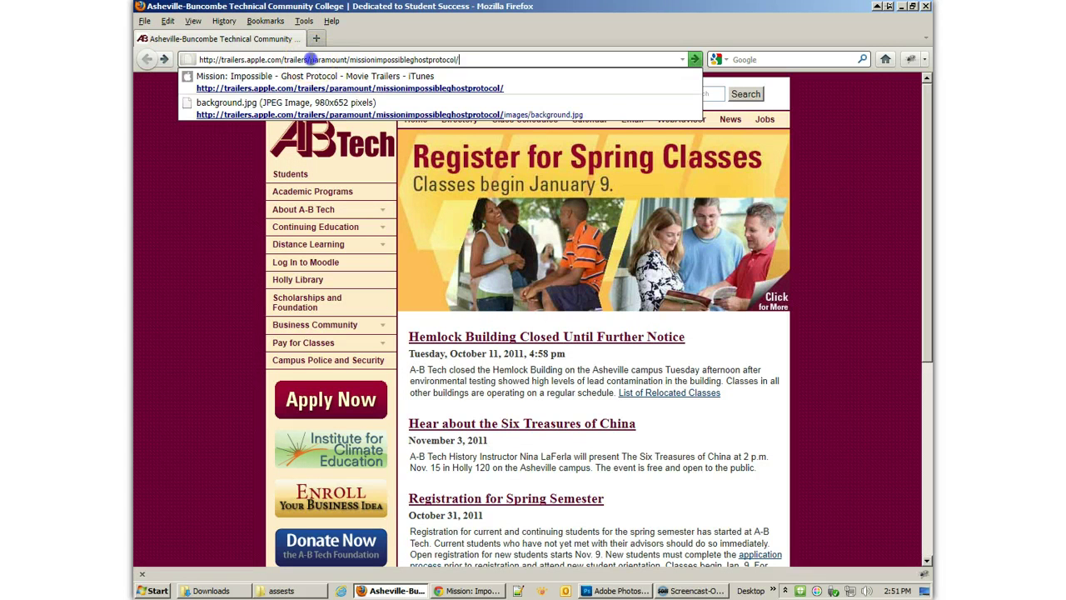
pyautogui.moveTo(310, 59); pyautogui.dragTo(631, 77)
pyautogui.press('BackSpace')
pyautogui.press('Return')
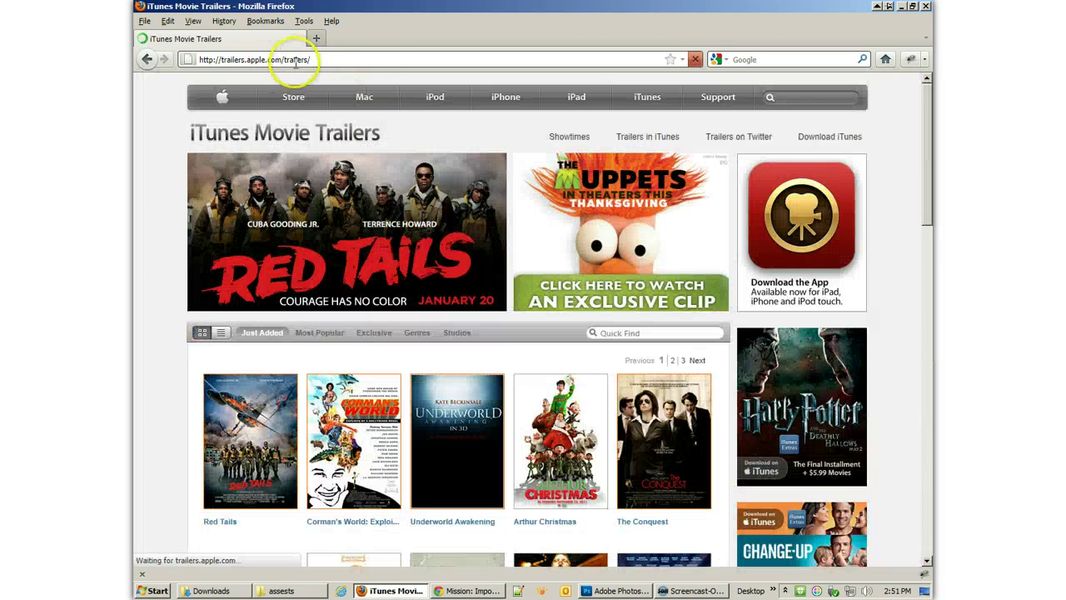
pyautogui.scroll(-10, 448, 279)
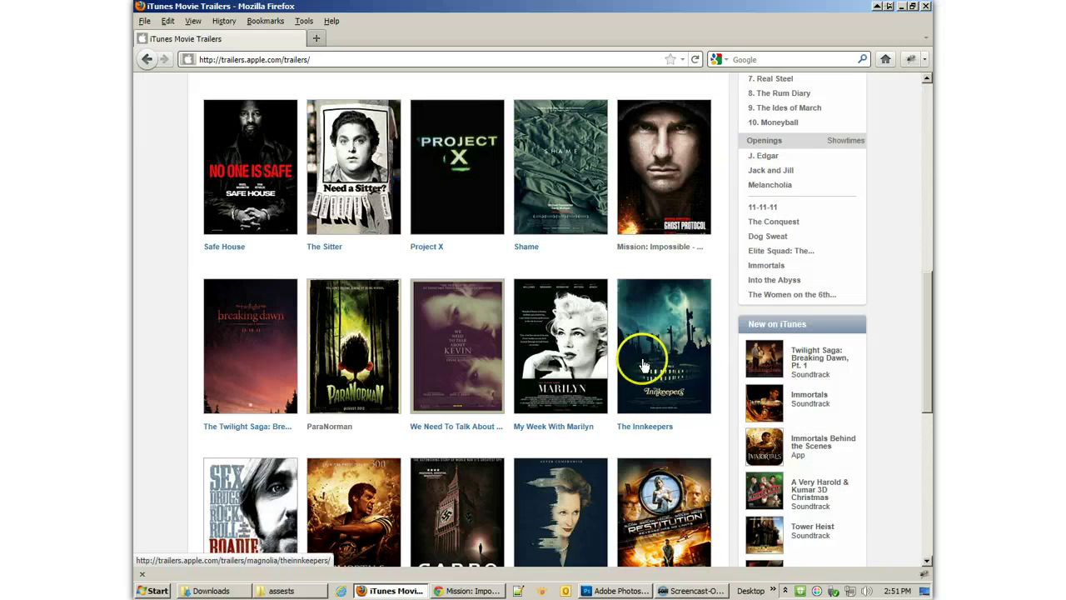
pyautogui.scroll(3, 688, 417)
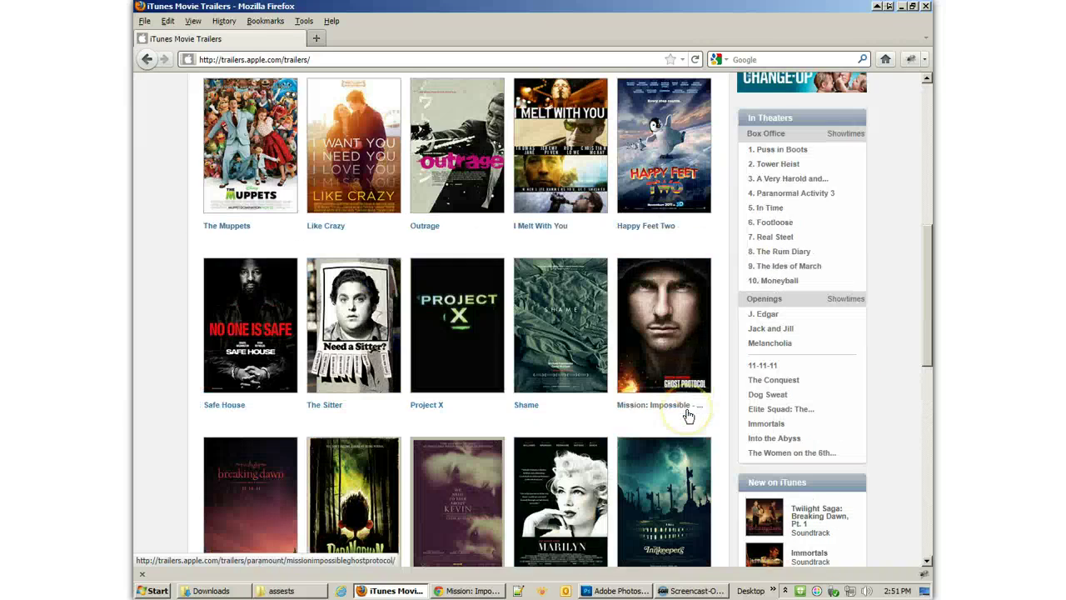
# - Save the Shame background image as 'background shame.jpg' in assests, then return to Chrome
pyautogui.click(574, 313)
pyautogui.rightClick(533, 225)
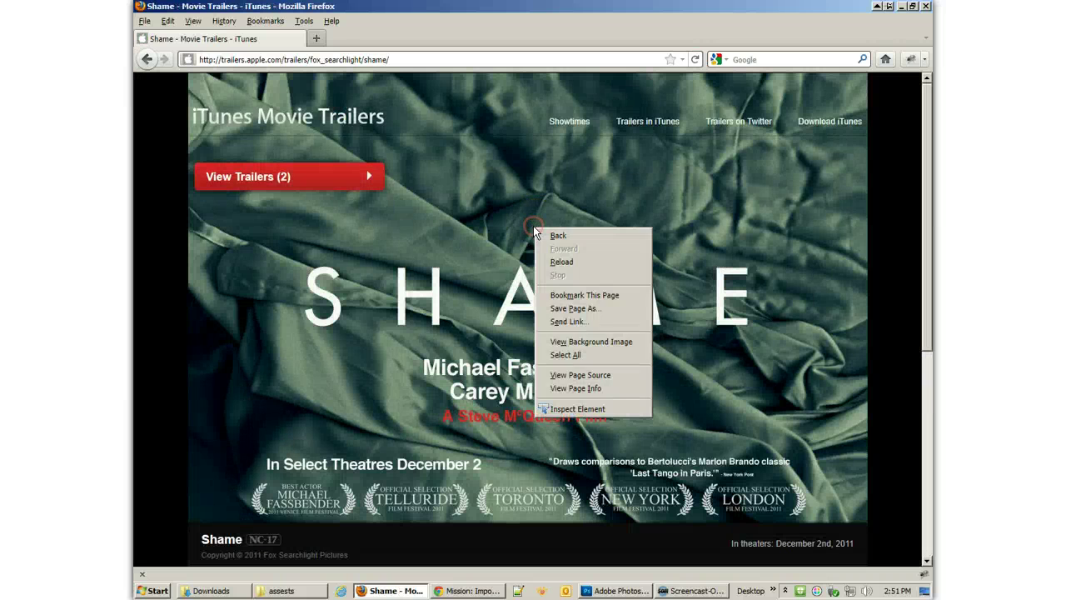
pyautogui.click(601, 342)
pyautogui.rightClick(533, 230)
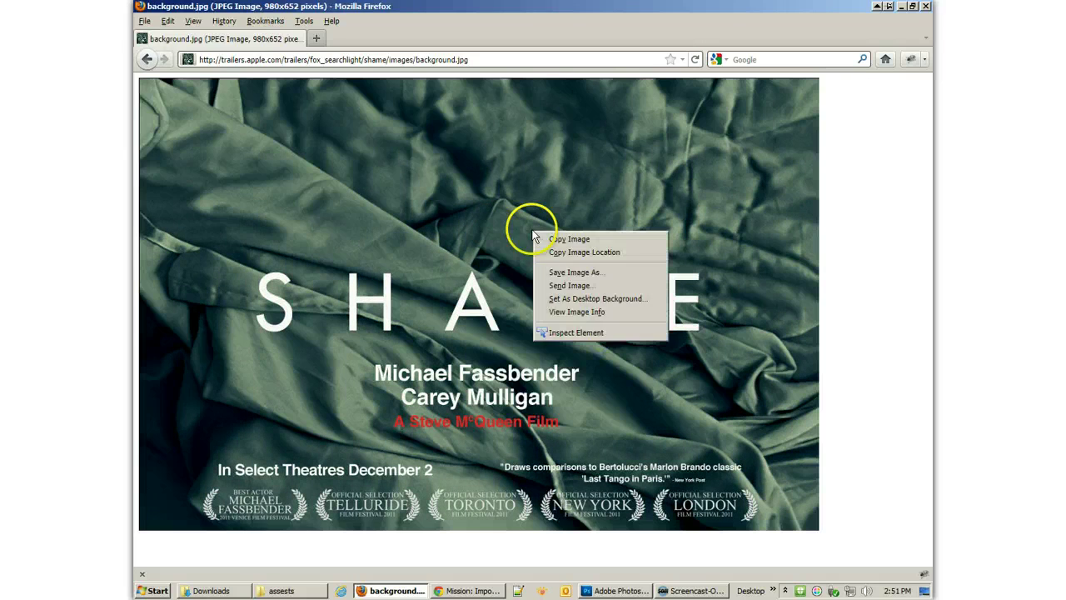
pyautogui.click(556, 270)
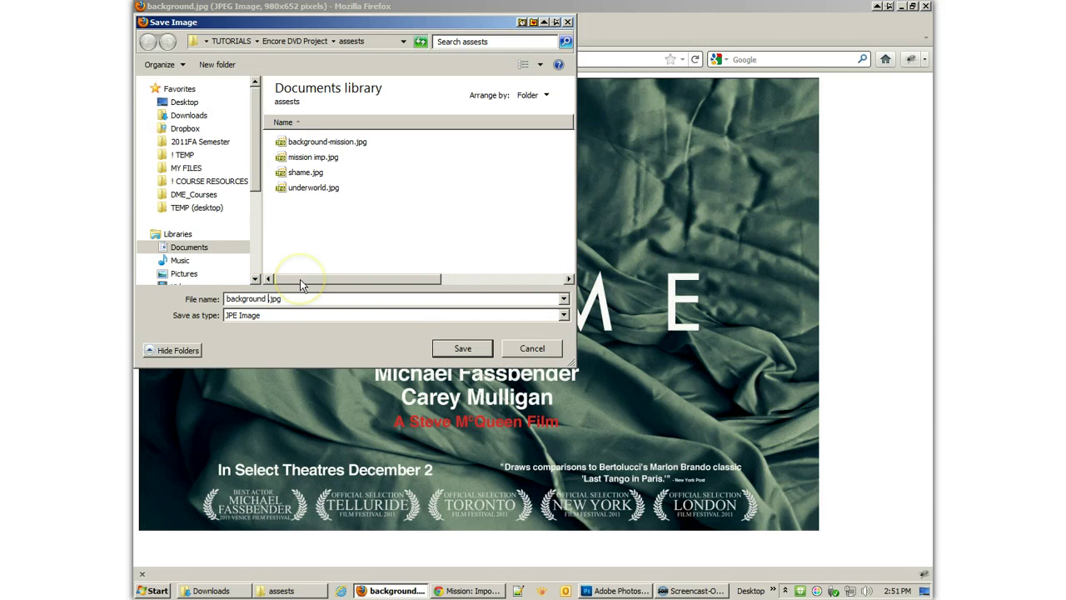
pyautogui.write('shame')
pyautogui.press('Return')
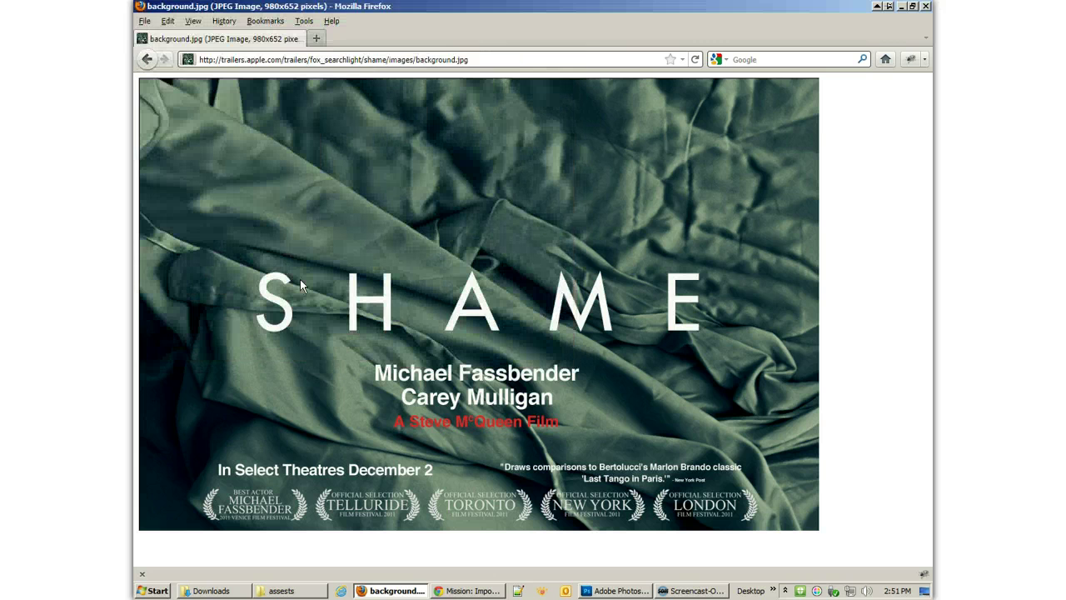
pyautogui.hotkey('alt', 'Tab')
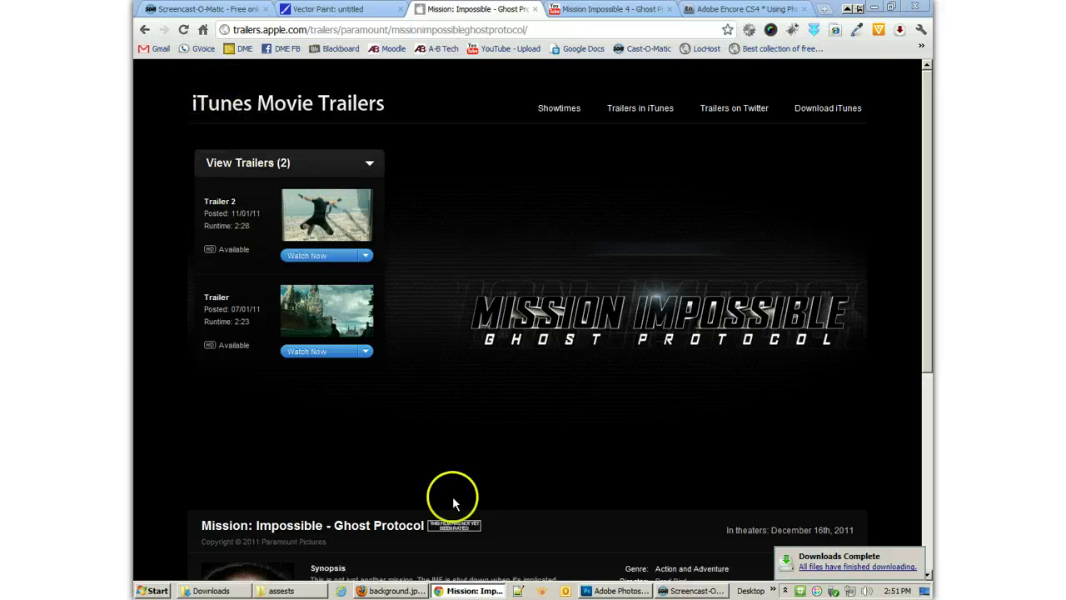
# - Check the assests folder, then go back to the trailer listings in Chrome and Firefox
pyautogui.click(284, 590)
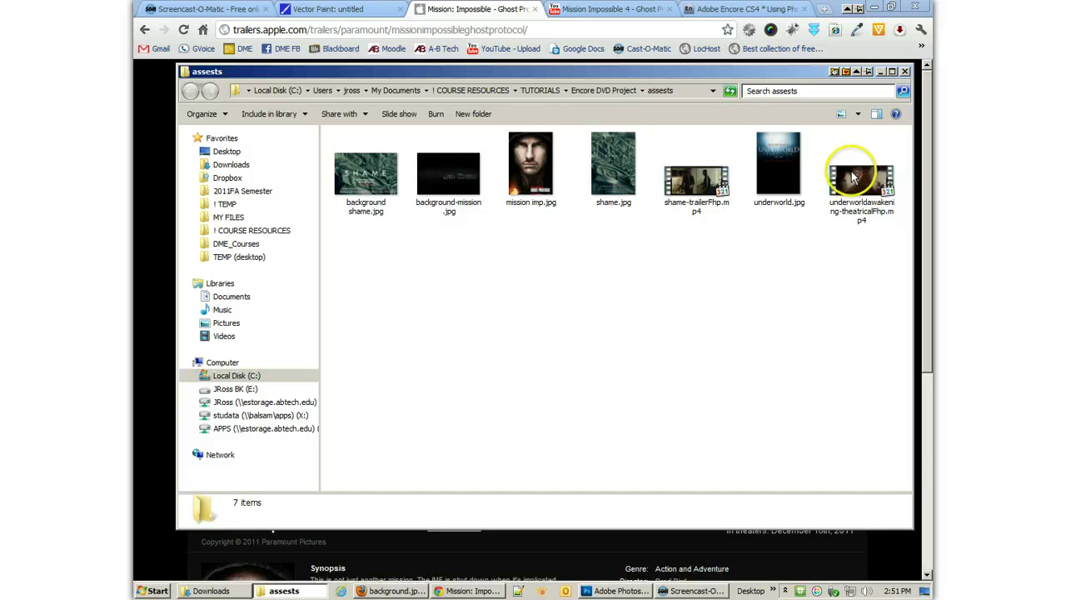
pyautogui.click(884, 73)
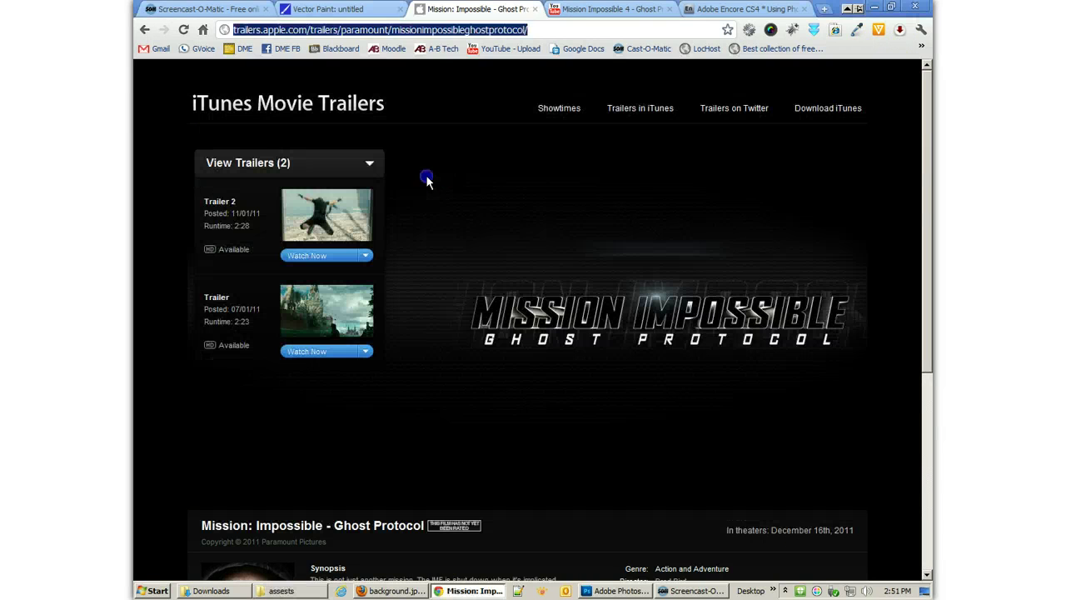
pyautogui.click(144, 29)
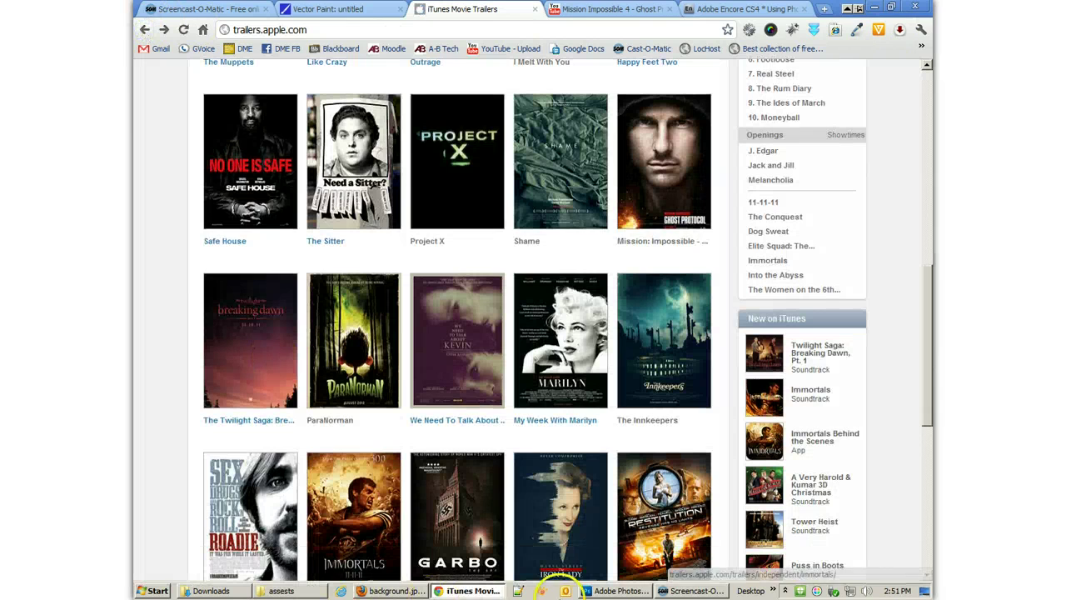
pyautogui.click(352, 592)
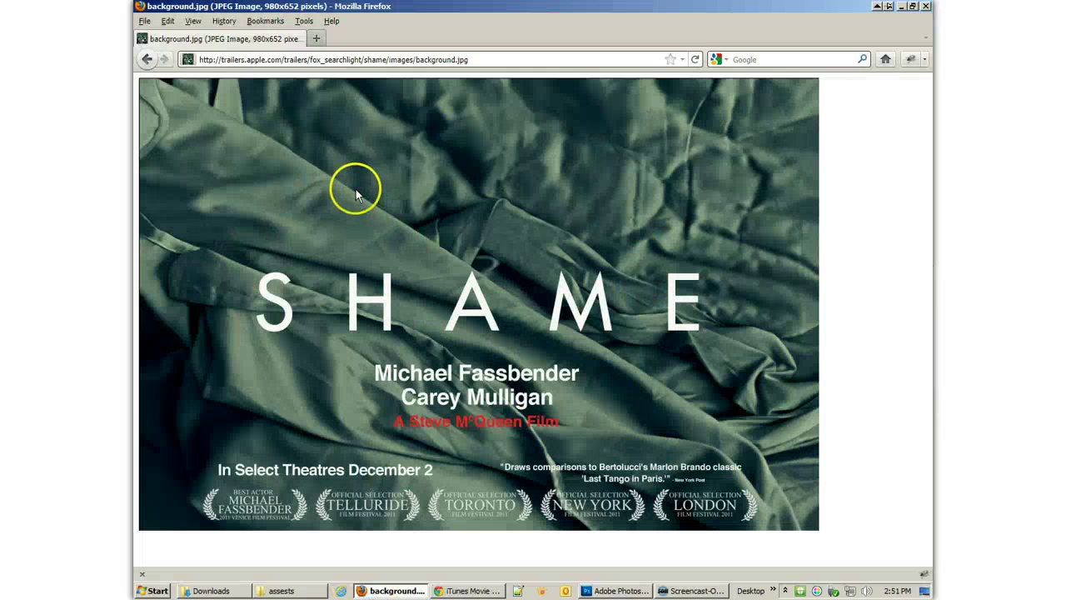
pyautogui.click(148, 59)
pyautogui.click(147, 59)
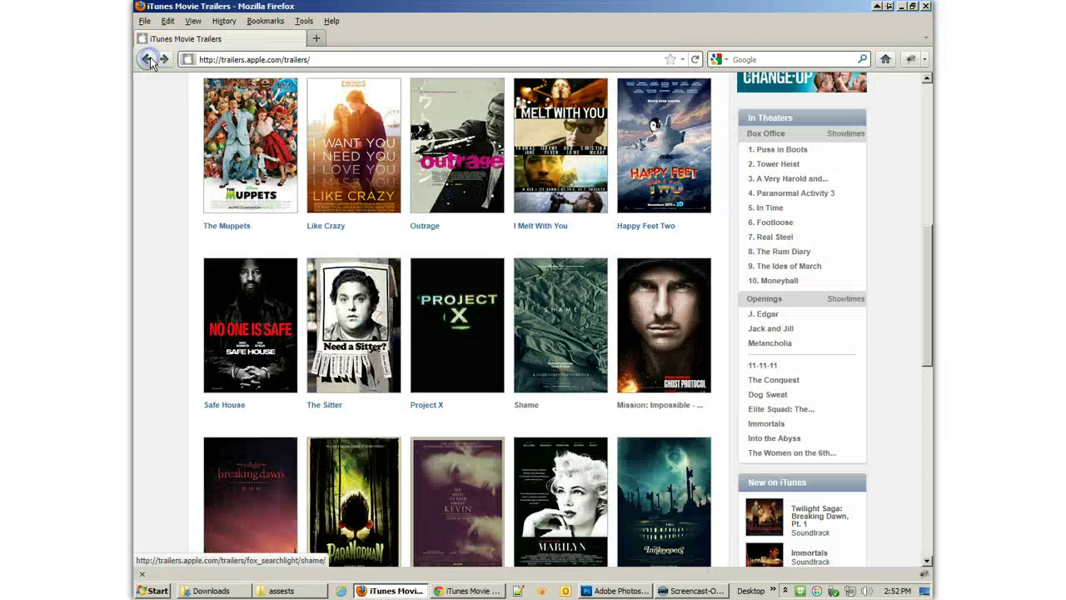
pyautogui.click(549, 370)
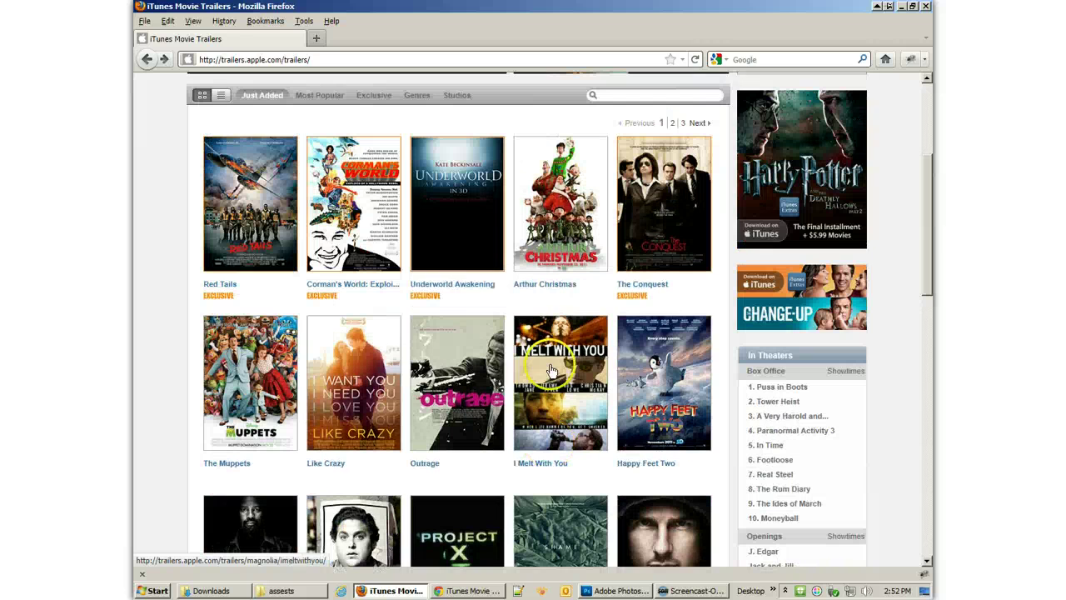
# - Save the Underworld Awakening background image as 'underworld background.jpg' in assests
pyautogui.click(492, 194)
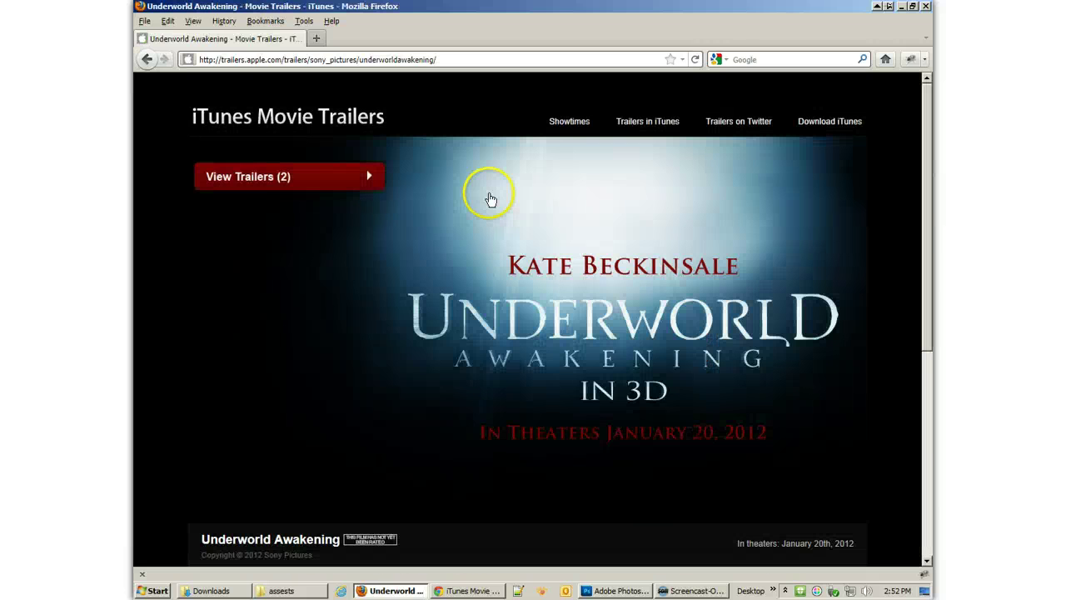
pyautogui.rightClick(611, 316)
pyautogui.click(677, 433)
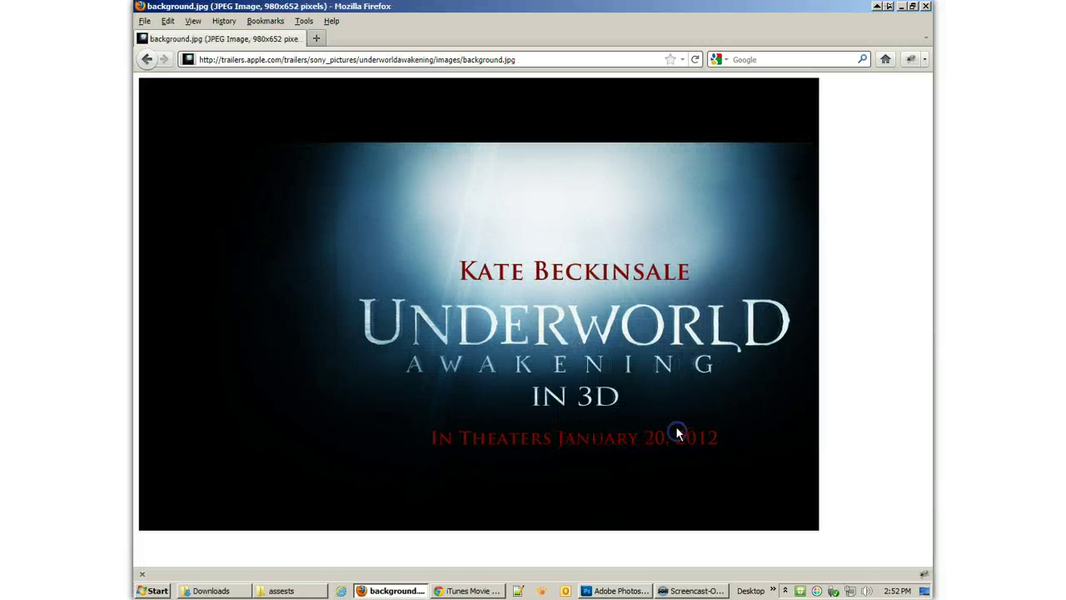
pyautogui.rightClick(483, 307)
pyautogui.click(530, 341)
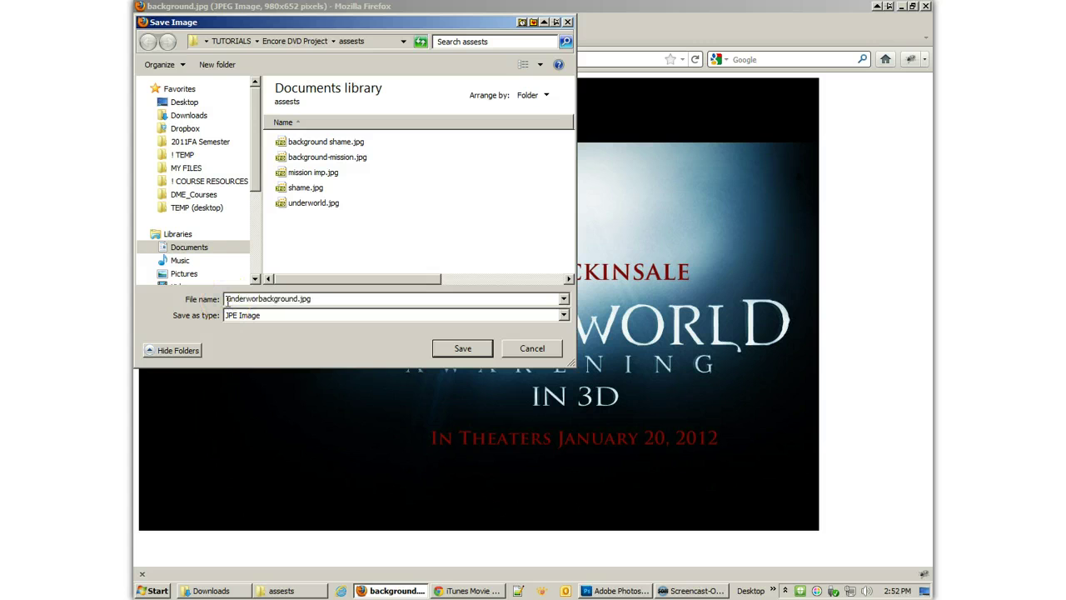
pyautogui.press('Return')
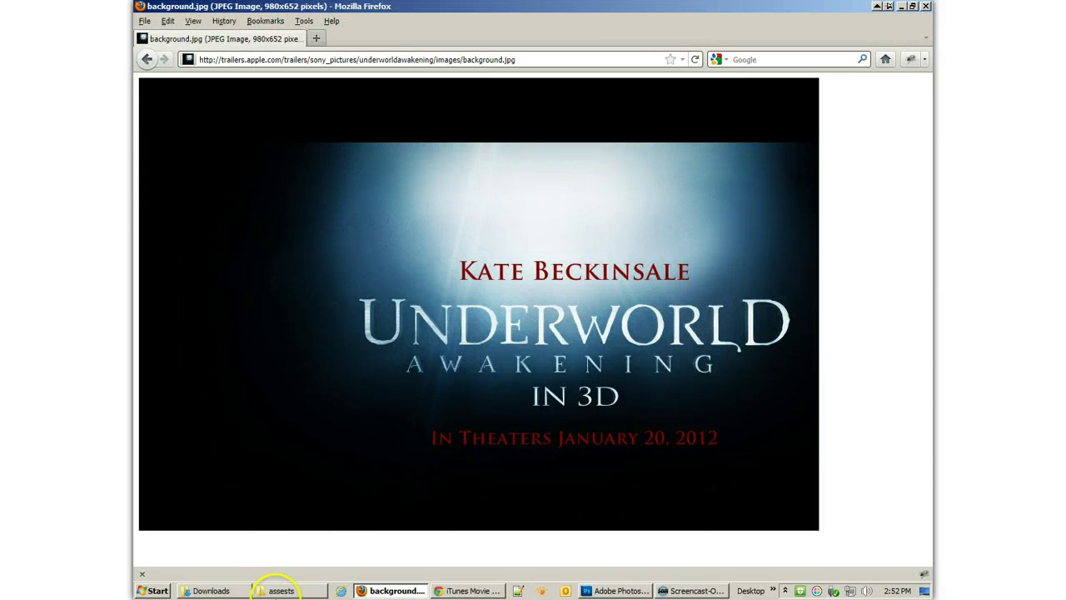
# - Check underworld background.jpg, underworld.jpg and the Underworld mp4 in assests, then close Firefox
pyautogui.click(276, 590)
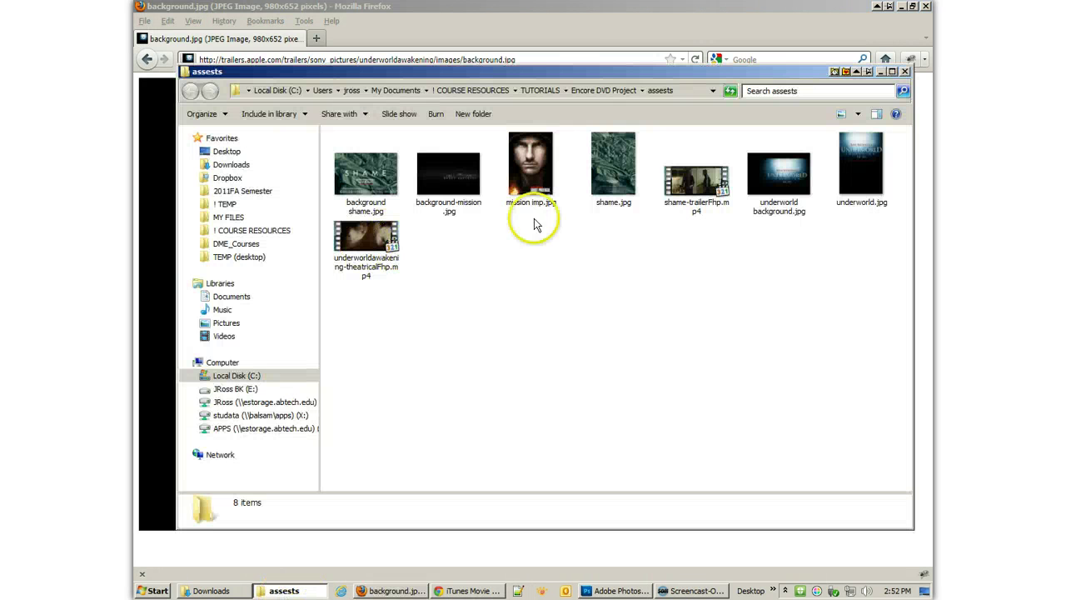
pyautogui.click(776, 175)
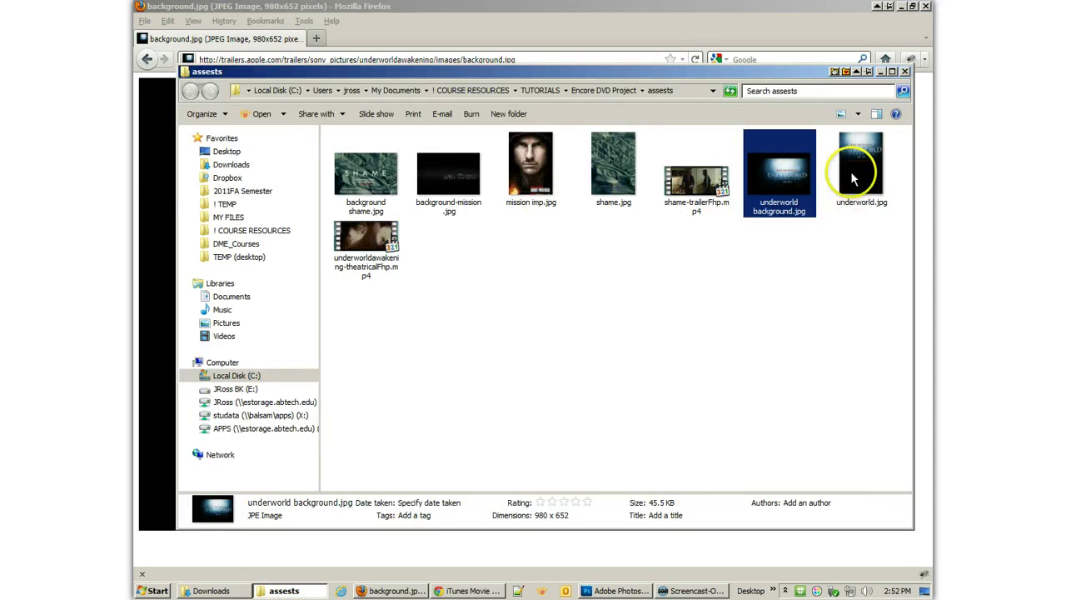
pyautogui.keyDown('ctrl'); pyautogui.click(853, 178); pyautogui.keyUp('ctrl')
pyautogui.keyDown('ctrl'); pyautogui.click(351, 236); pyautogui.keyUp('ctrl')
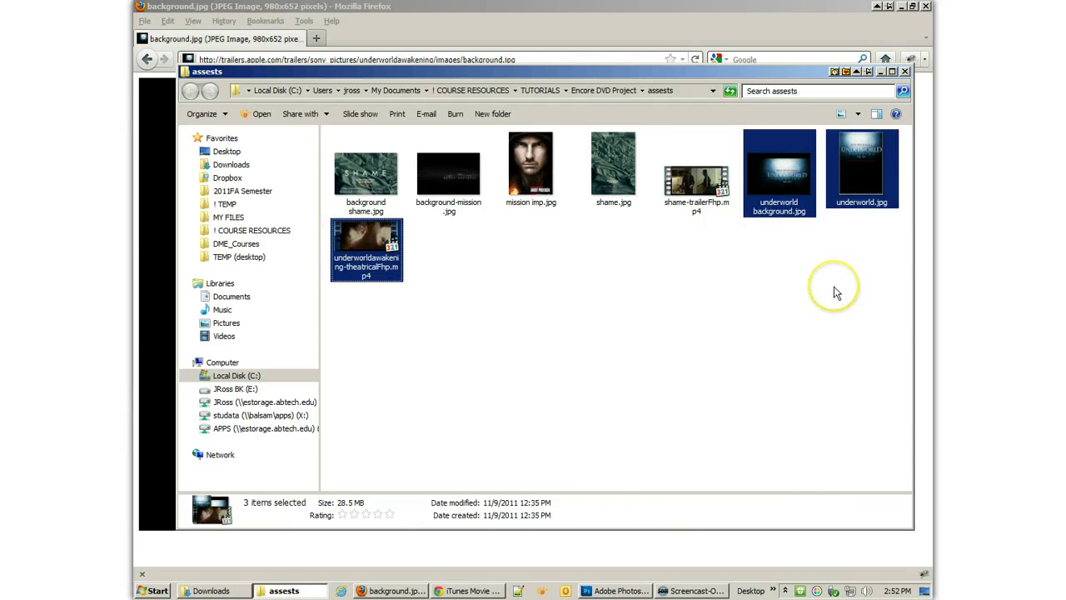
pyautogui.click(881, 72)
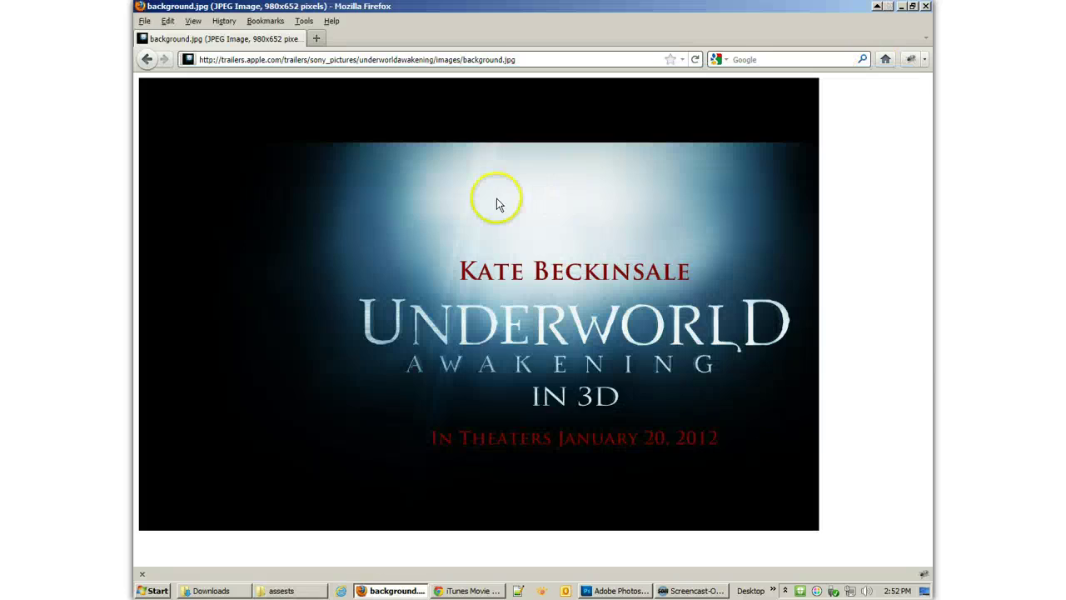
pyautogui.click(926, 7)
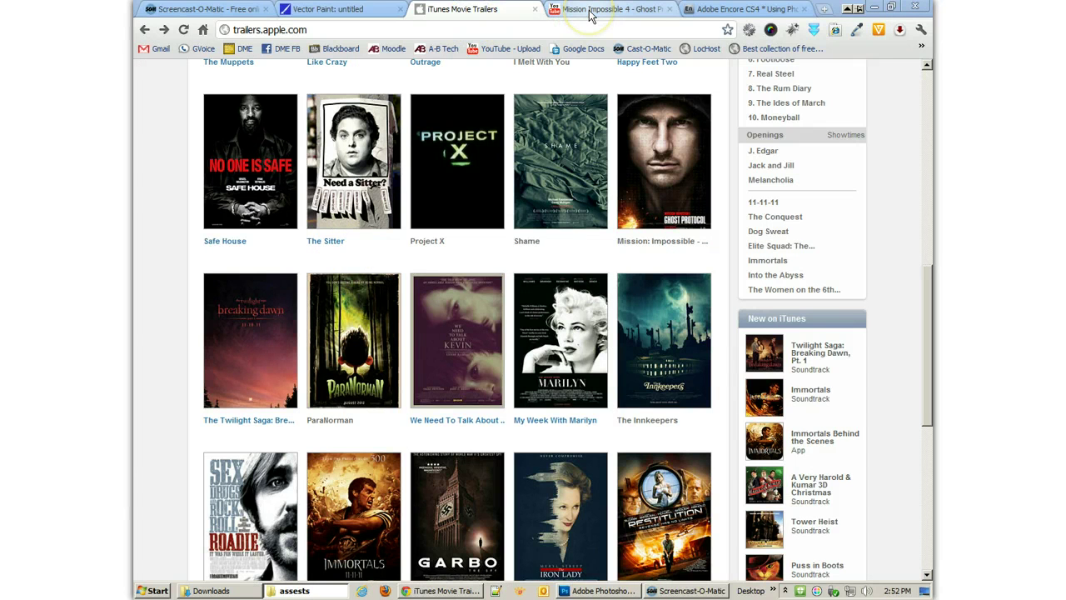
# - Open the Shame page's trailer list and look at the Clip's quality choices, then close them
pyautogui.click(547, 108)
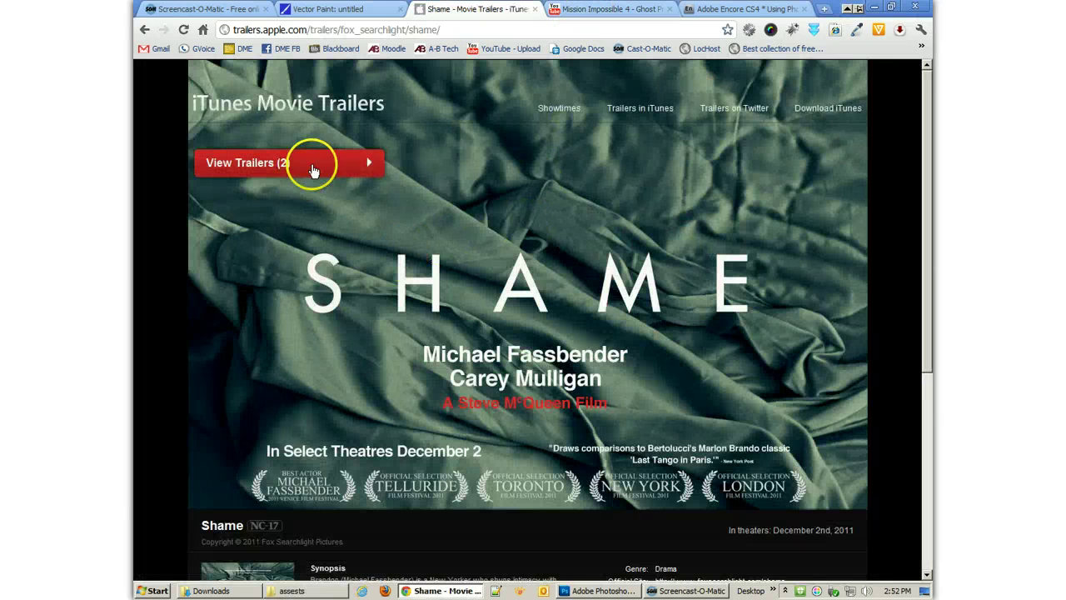
pyautogui.click(369, 162)
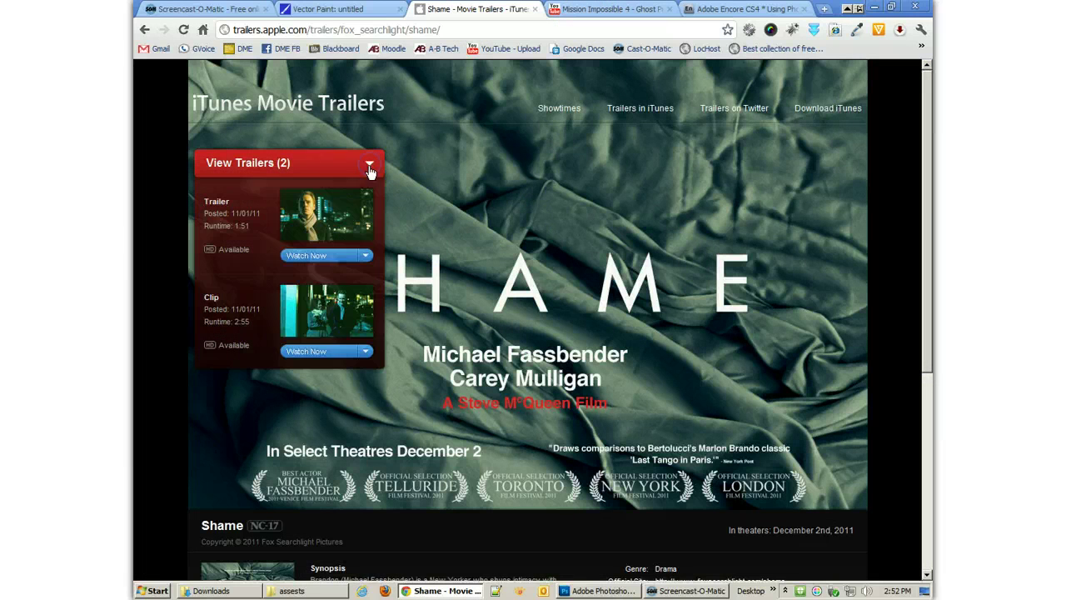
pyautogui.click(364, 353)
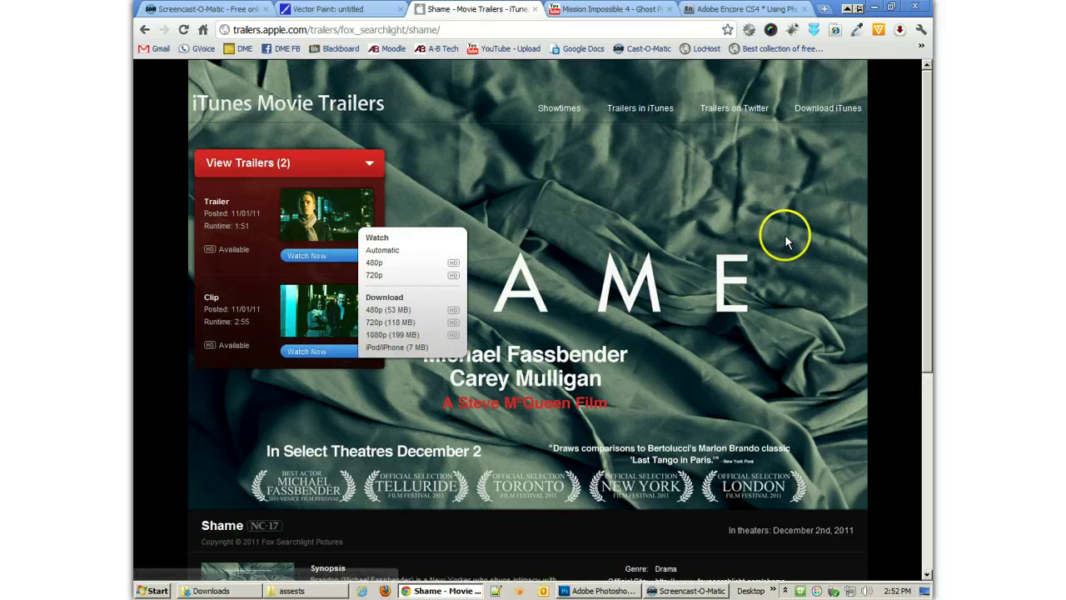
pyautogui.click(884, 222)
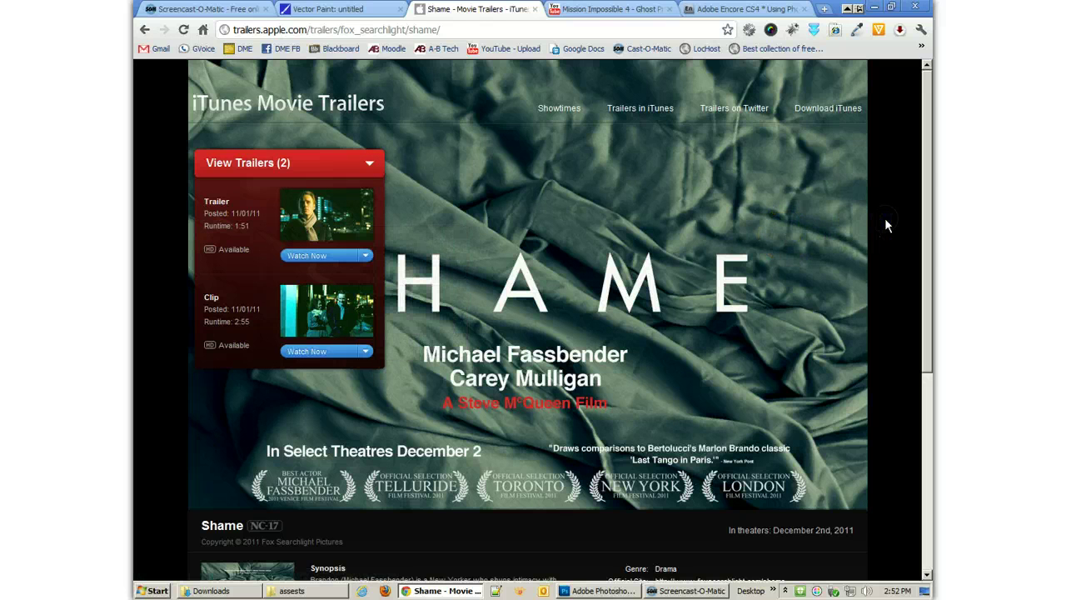
# - Switch to the Mission Impossible 4 YouTube trailer and set playback quality to 720p
pyautogui.moveTo(594, 60)
pyautogui.click(600, 9)
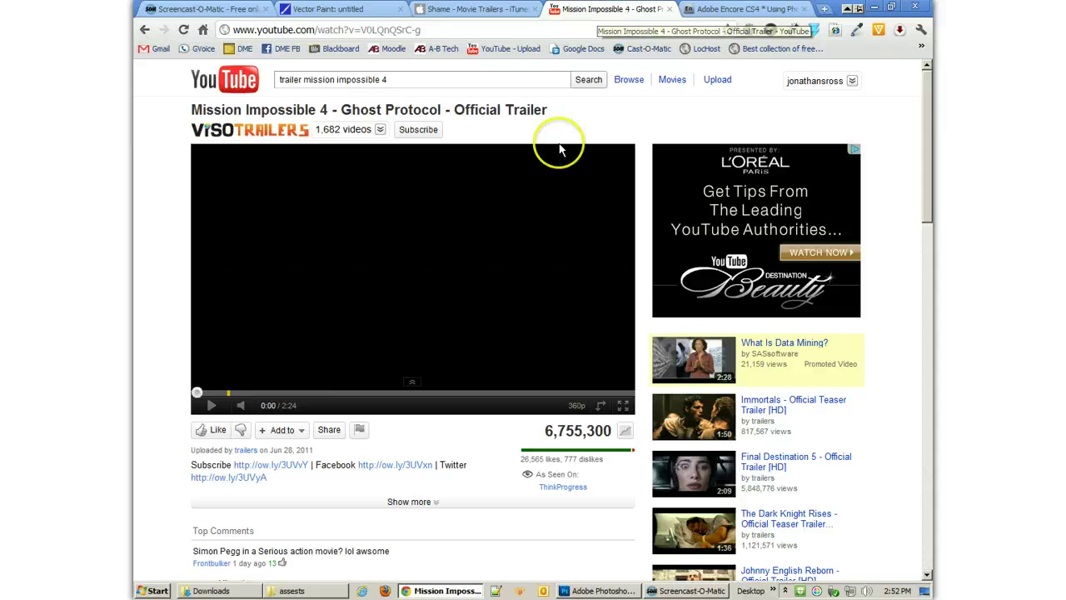
pyautogui.click(574, 406)
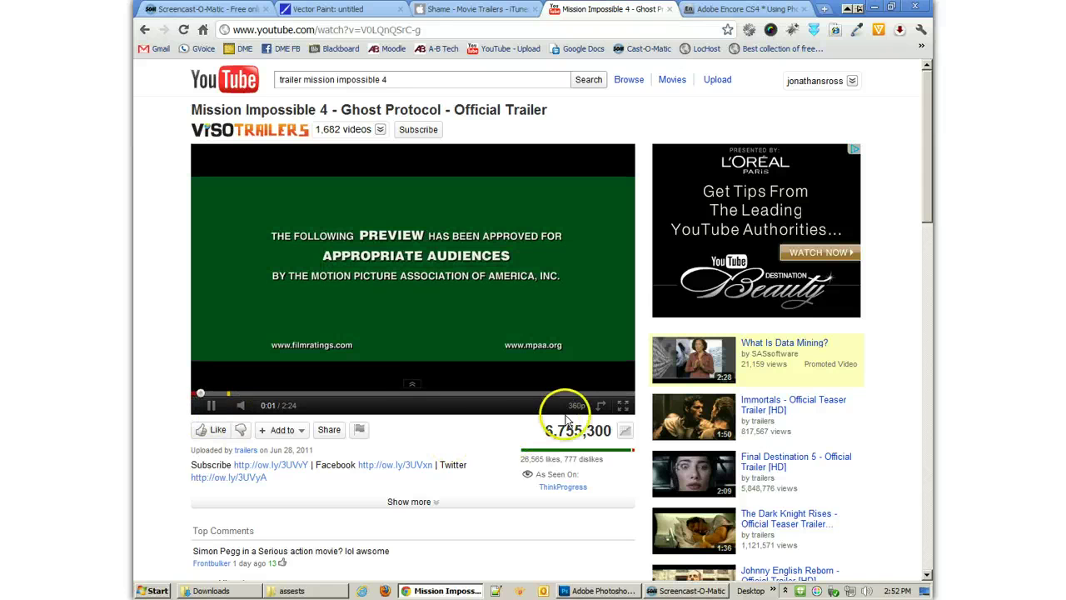
pyautogui.click(565, 344)
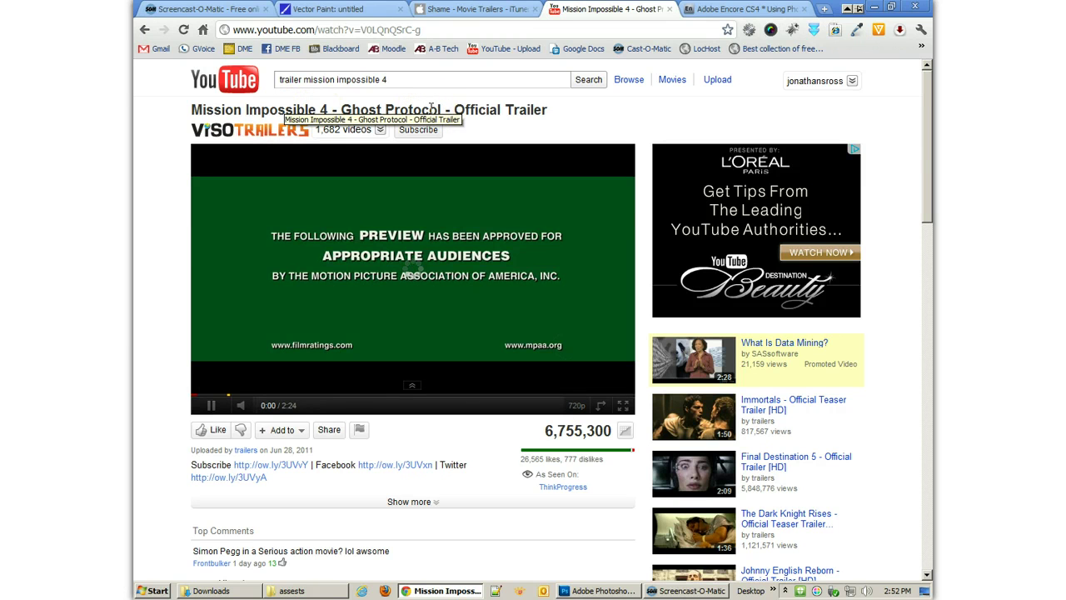
pyautogui.click(215, 412)
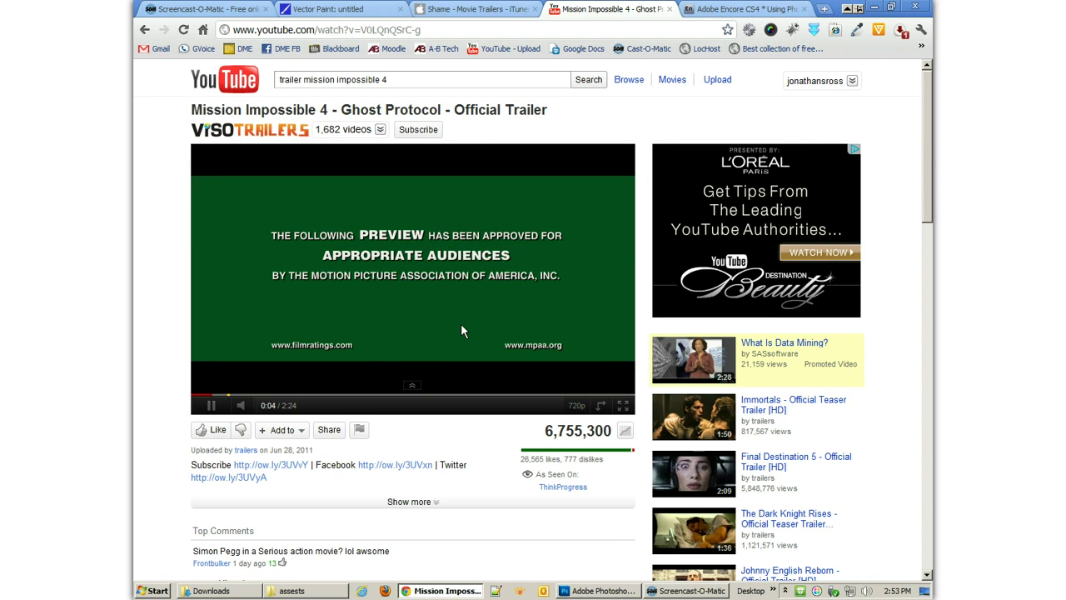
# - Download the trailer as videoplayback.mp4 with the Download It extension and show it in Downloads
pyautogui.click(904, 33)
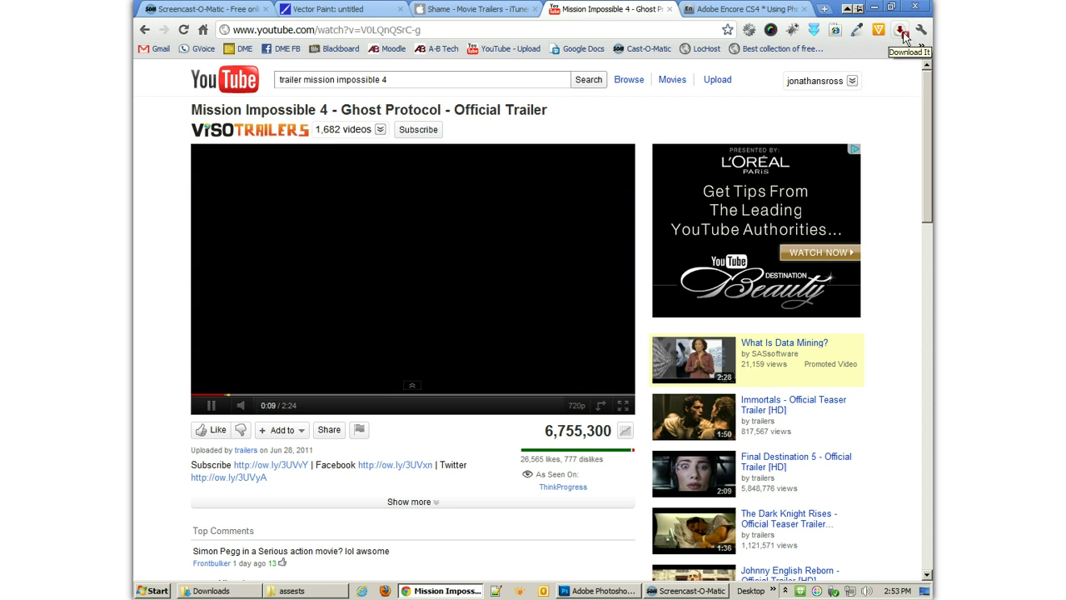
pyautogui.click(904, 33)
pyautogui.click(702, 88)
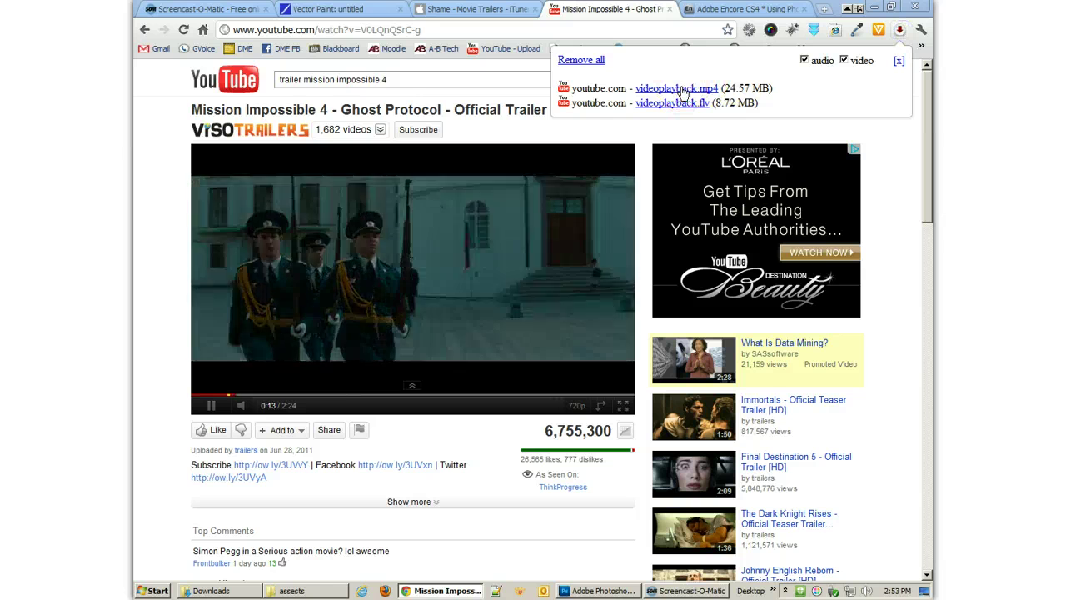
pyautogui.click(681, 93)
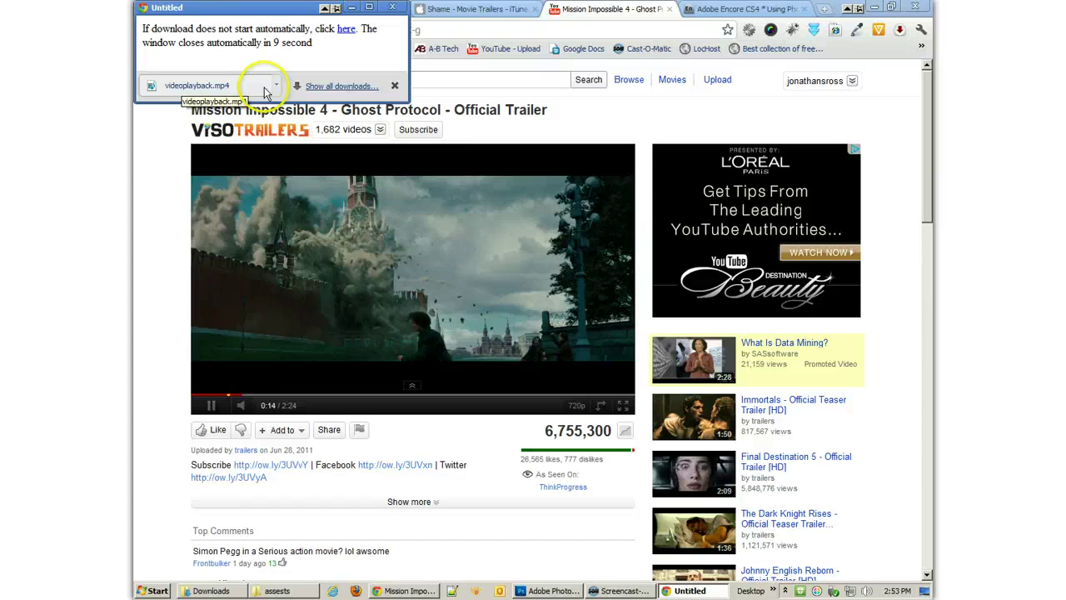
pyautogui.click(276, 88)
pyautogui.click(308, 137)
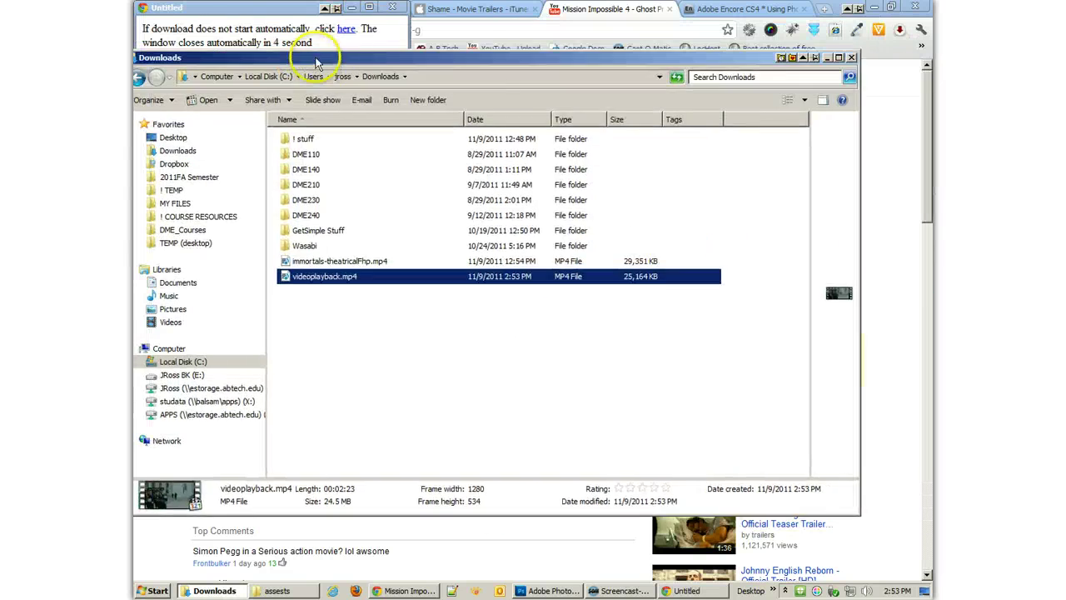
pyautogui.moveTo(310, 50); pyautogui.dragTo(356, 87)
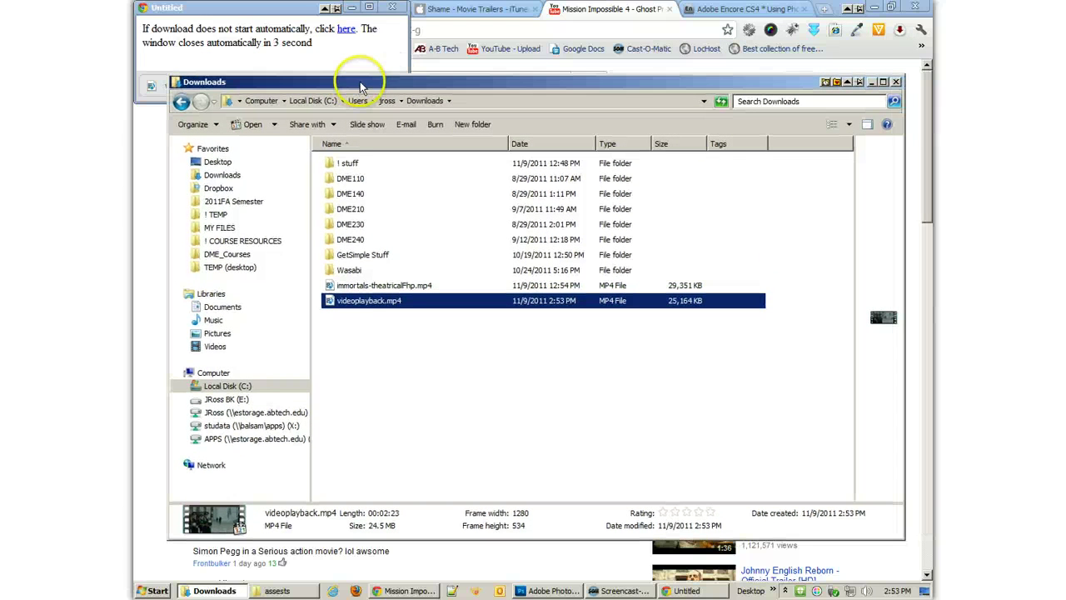
# - Preview videoplayback.mp4, skipping ahead to about 00:40, then close the player
pyautogui.doubleClick(367, 304)
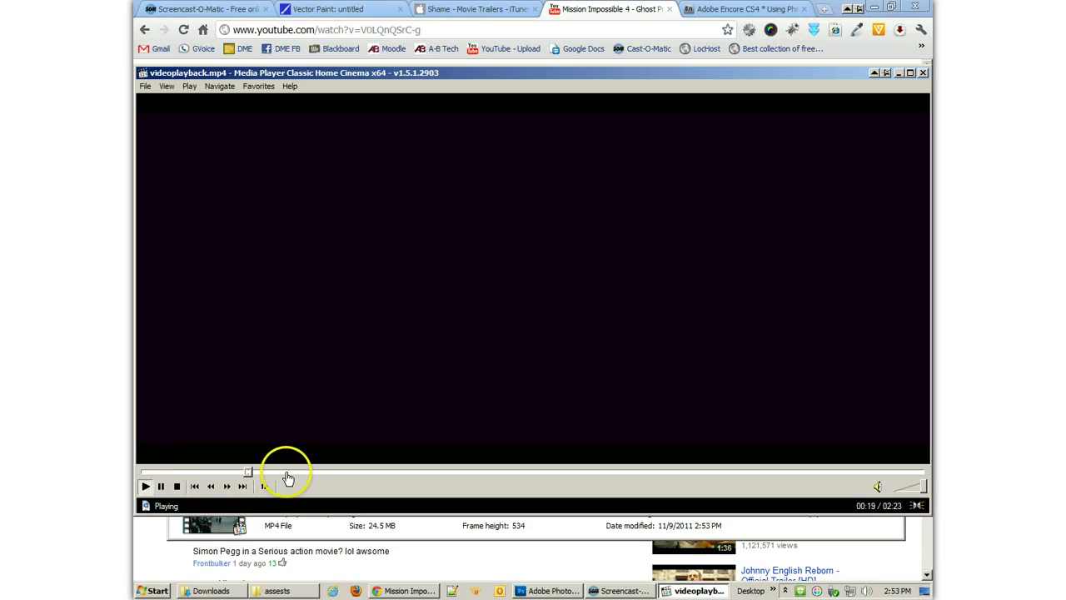
pyautogui.click(359, 472)
pyautogui.click(923, 73)
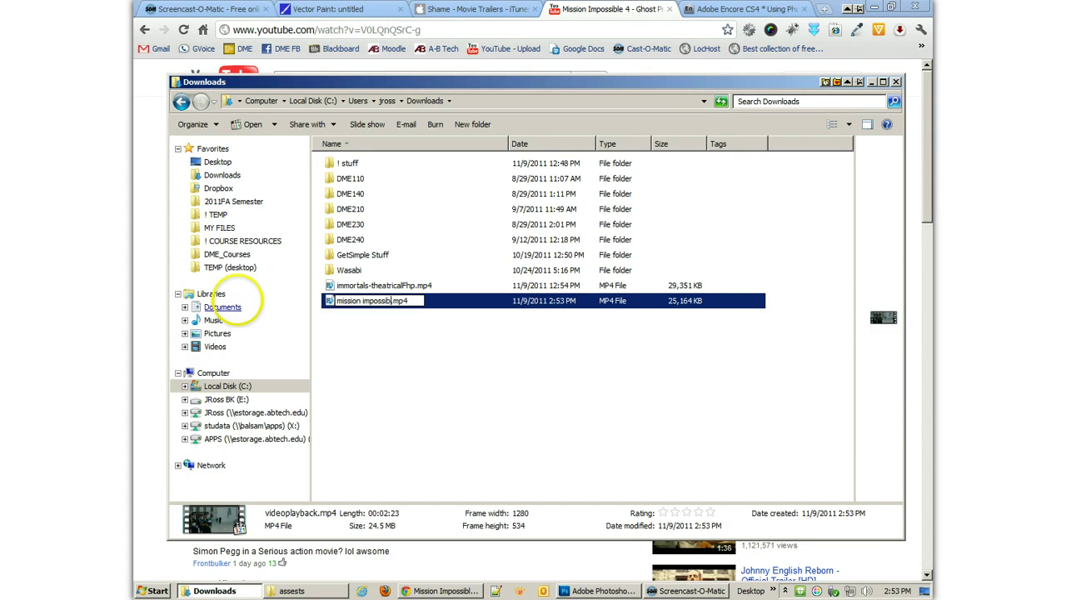
# - Rename the video to mission impossible trailer.mp4 and place it in the assests folder
pyautogui.press('Return')
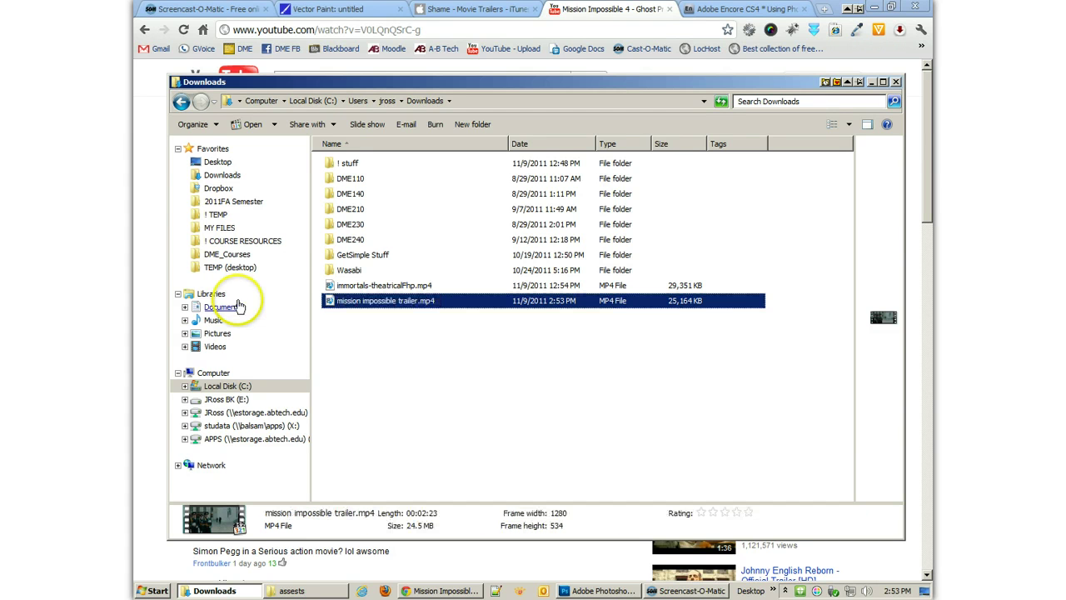
pyautogui.click(293, 591)
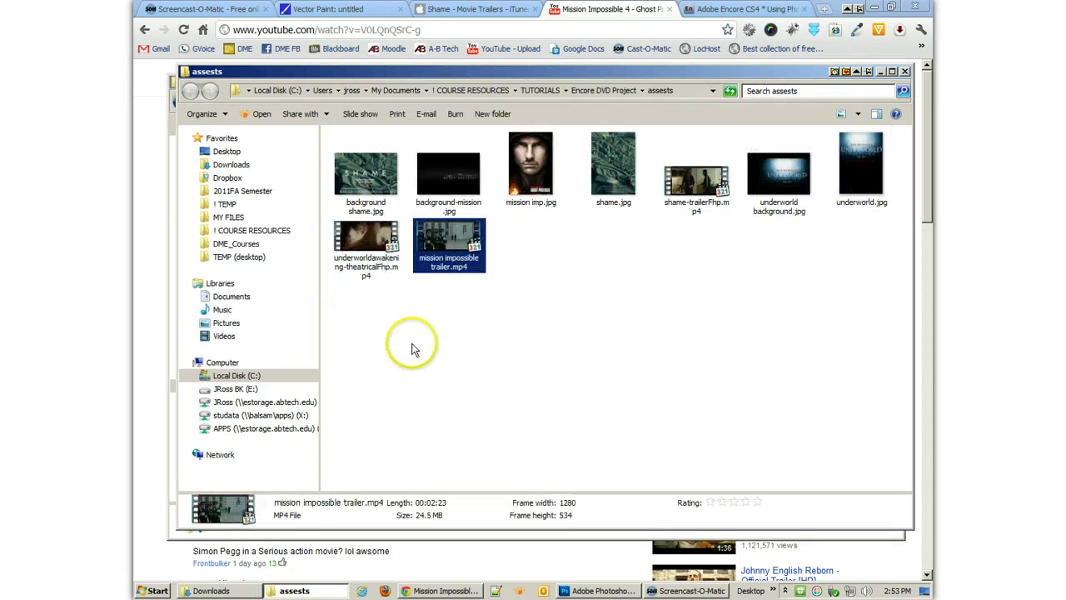
pyautogui.click(882, 72)
# - Open keepvid.com in a new tab and submit the Mission Impossible 4 YouTube link
pyautogui.click(825, 15)
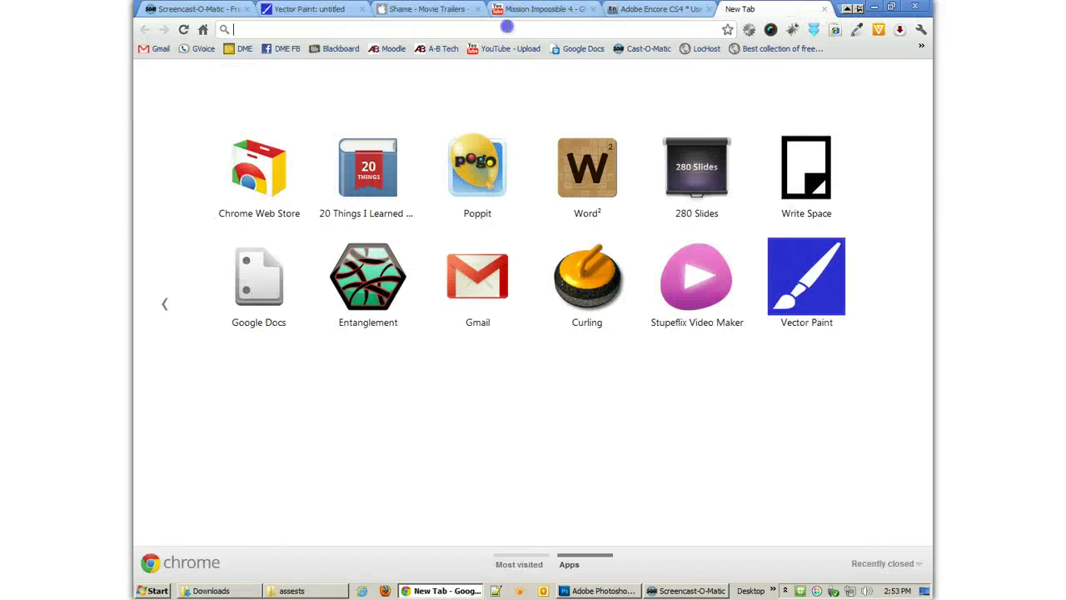
pyautogui.write('keepvid')
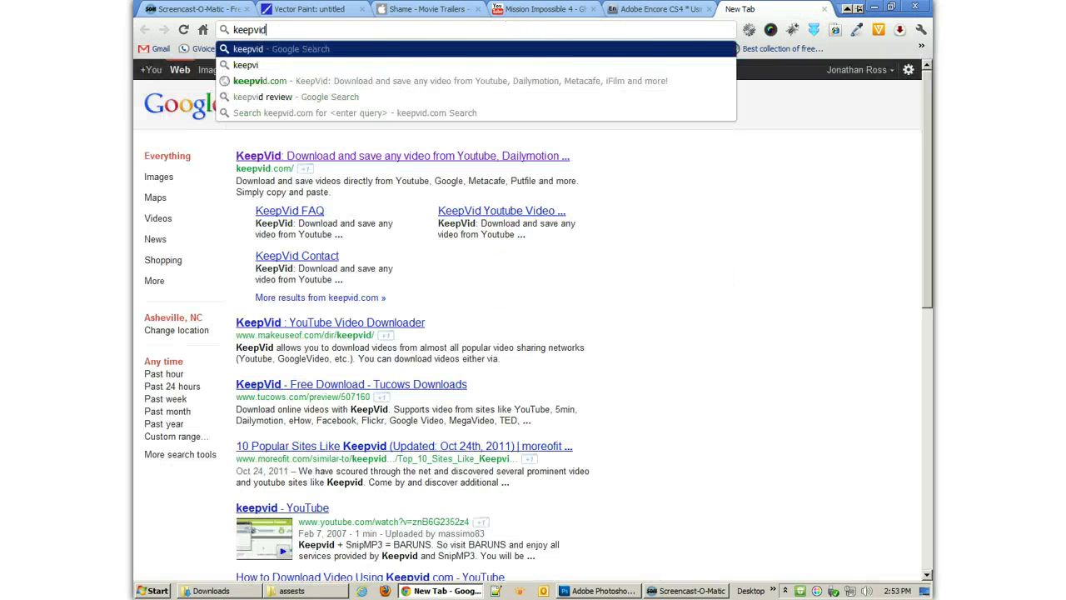
pyautogui.press('Return')
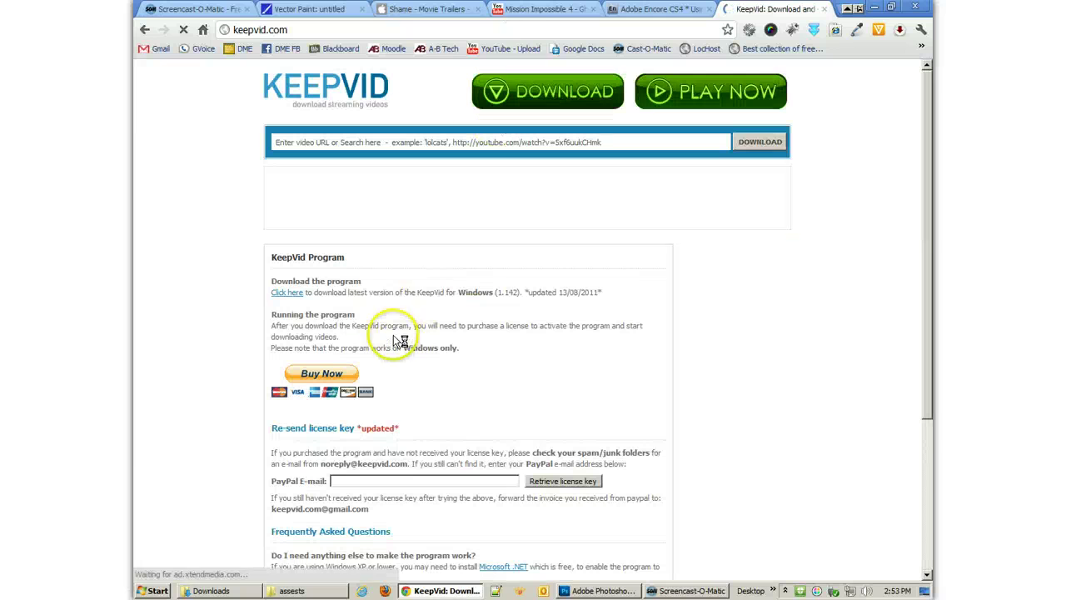
pyautogui.click(514, 10)
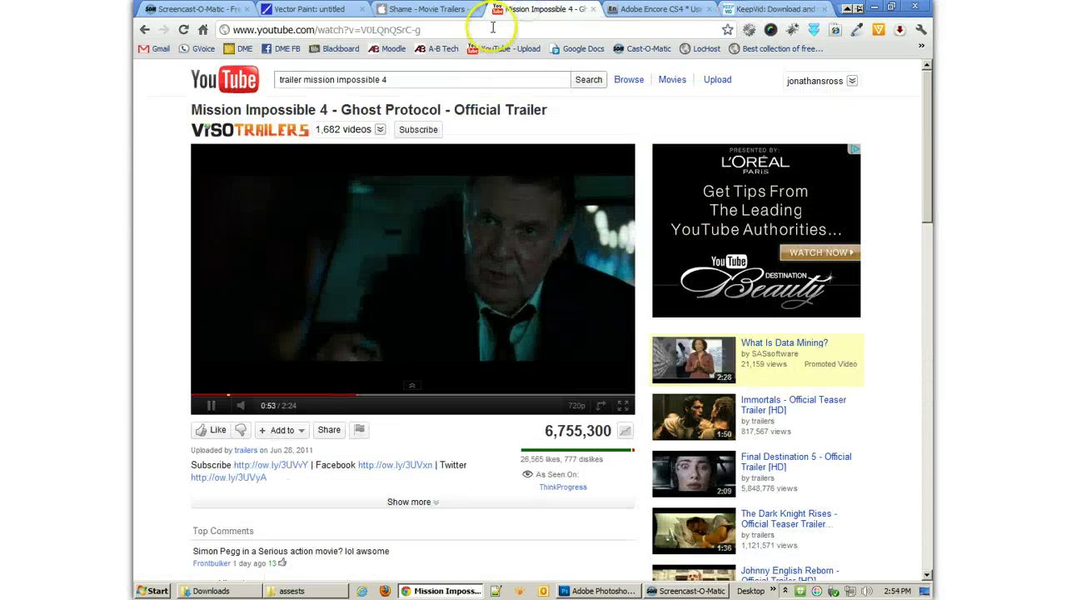
pyautogui.click(493, 28)
pyautogui.click(762, 9)
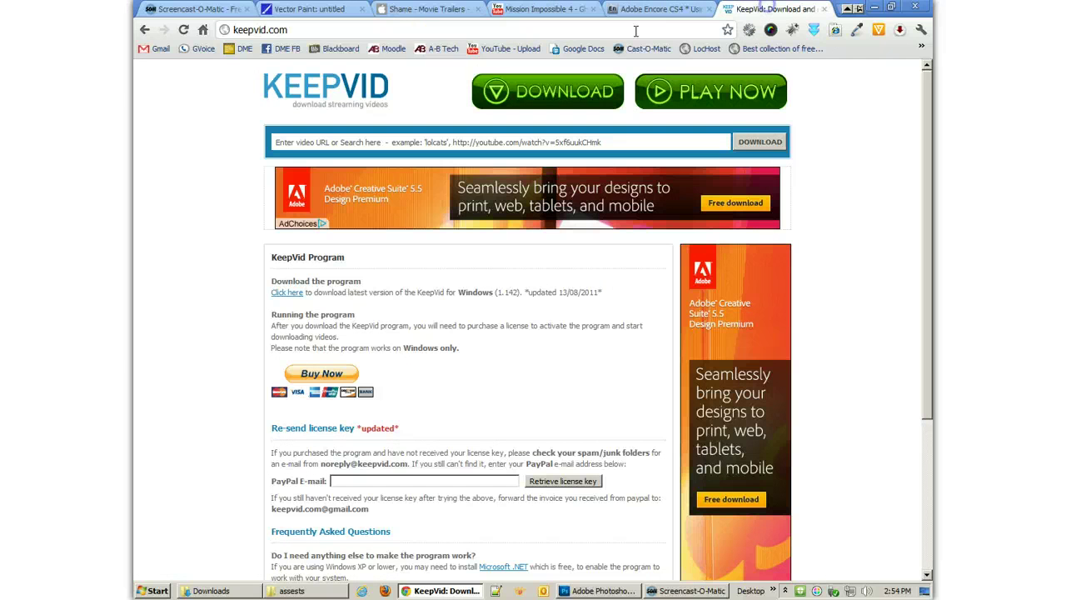
pyautogui.click(391, 145)
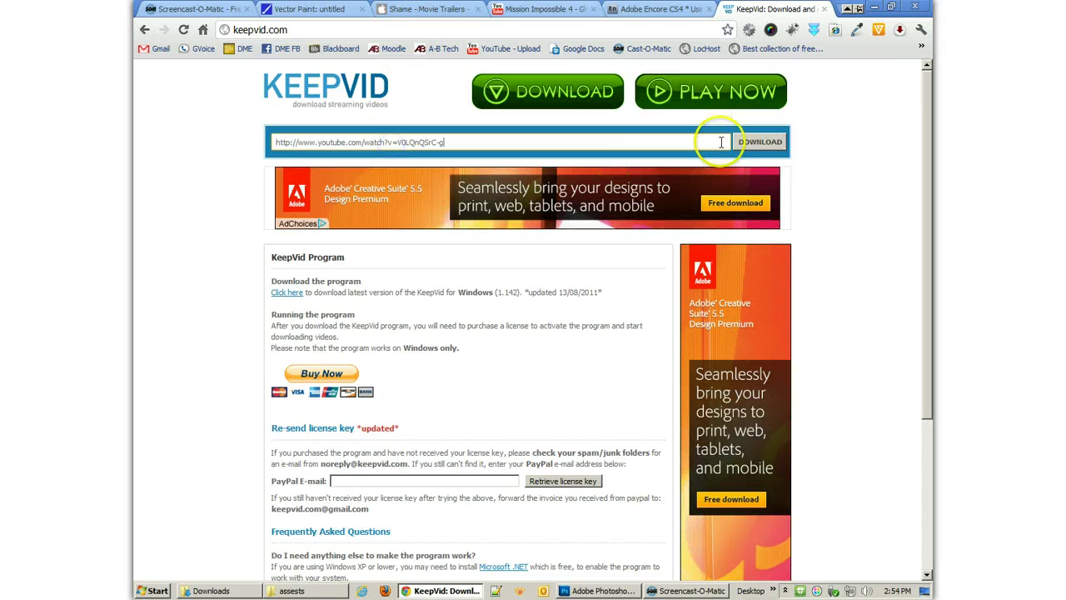
pyautogui.click(762, 142)
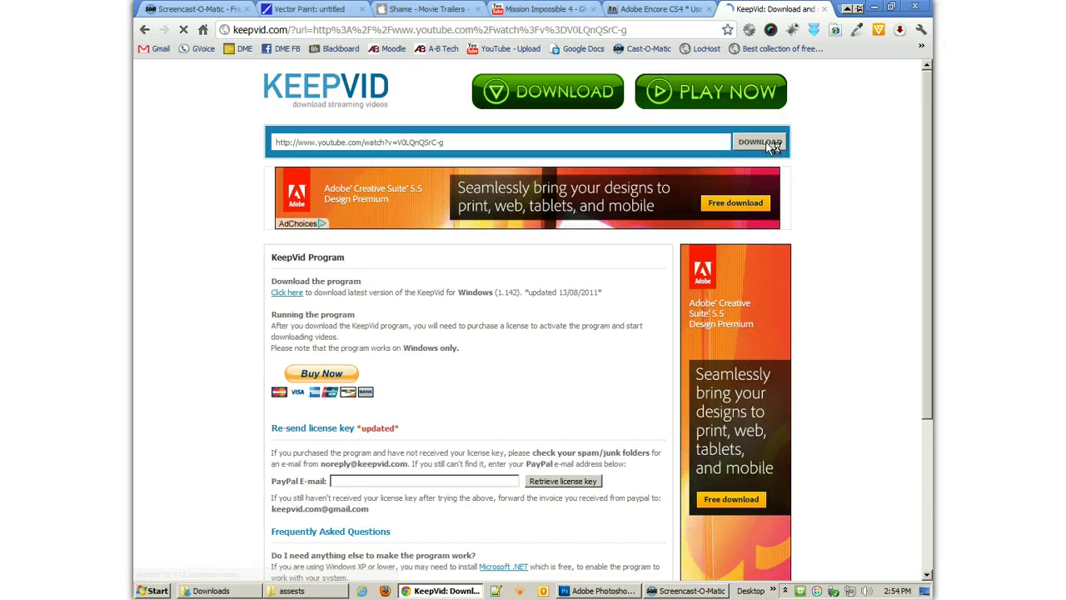
# - Allow the Java downloader, start the MP4 download, and return to the YouTube tab
pyautogui.click(345, 331)
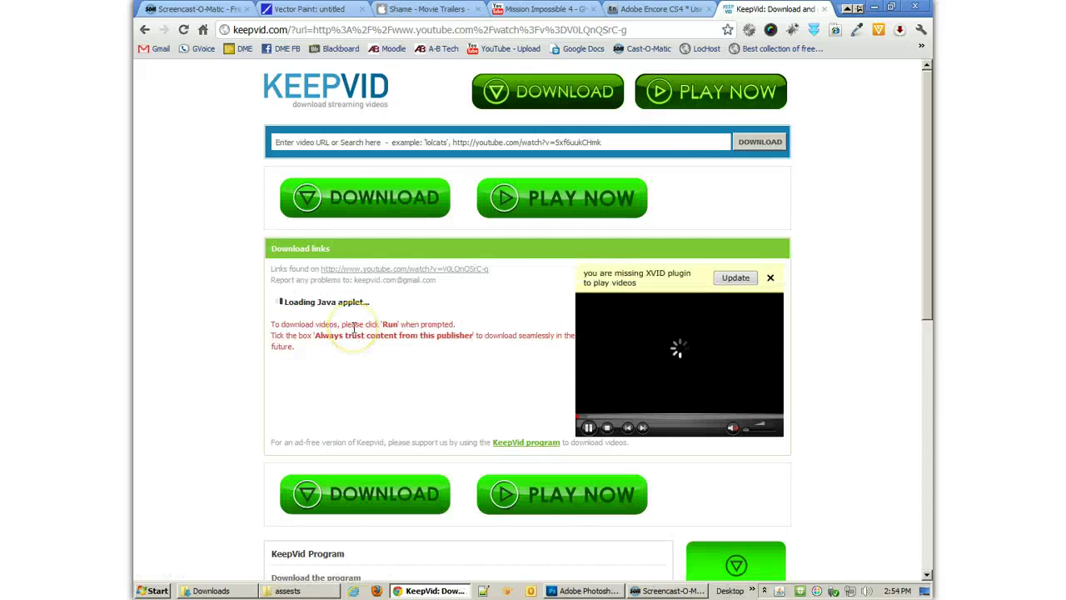
pyautogui.click(616, 314)
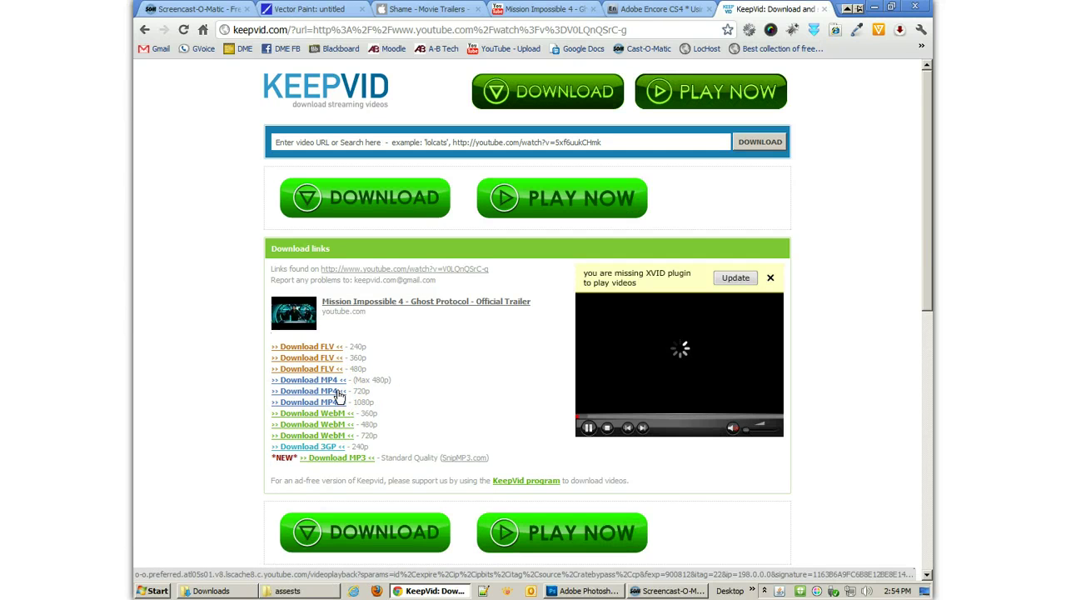
pyautogui.click(336, 382)
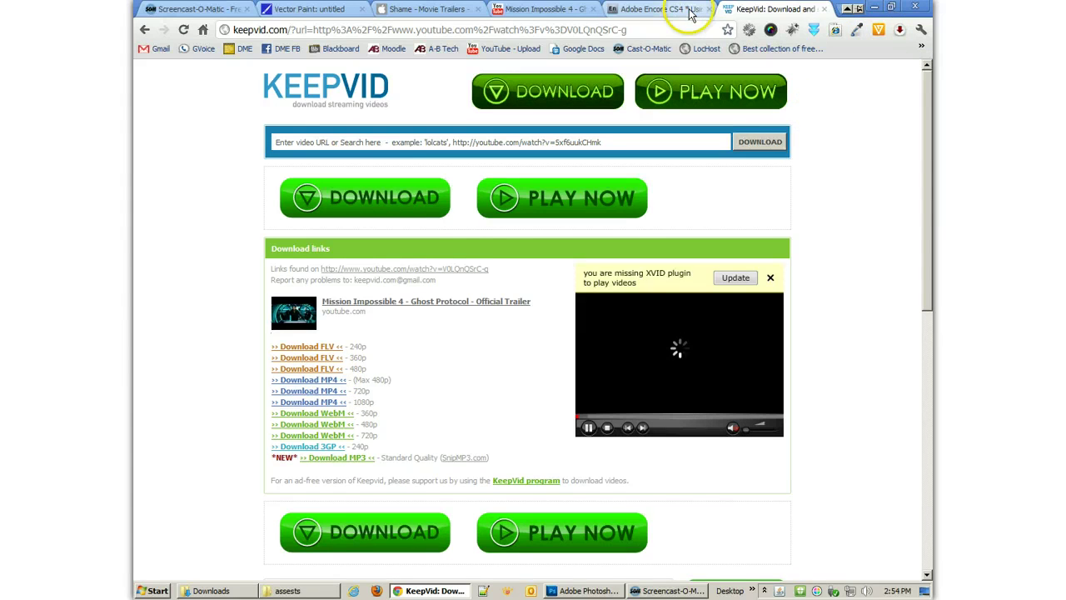
pyautogui.click(535, 13)
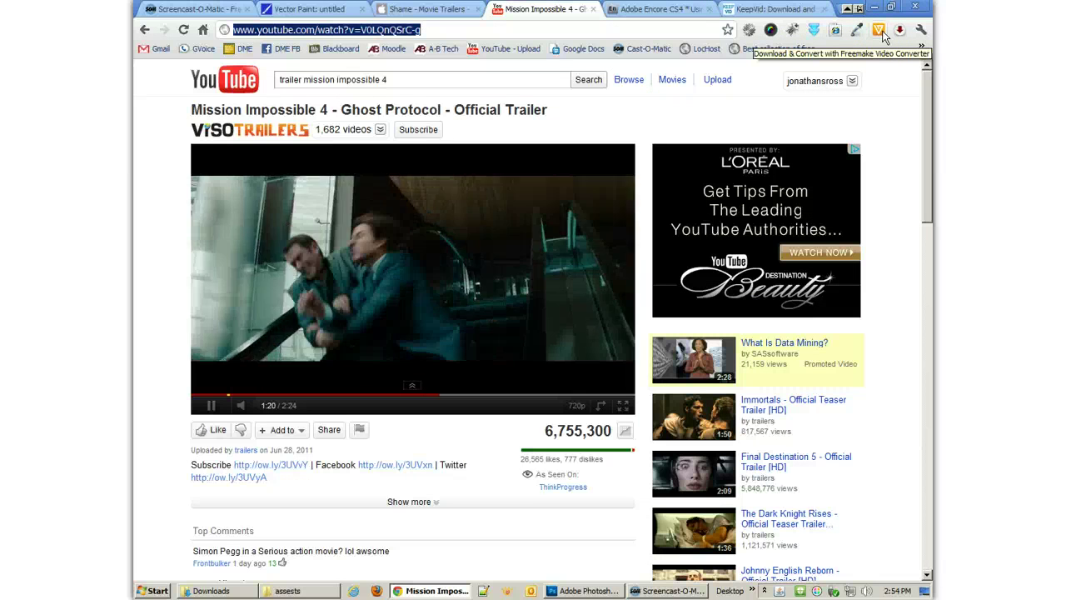
# - Close the Mission Impossible 4 YouTube tab and minimize Chrome to reveal the Downloads folder
pyautogui.click(240, 410)
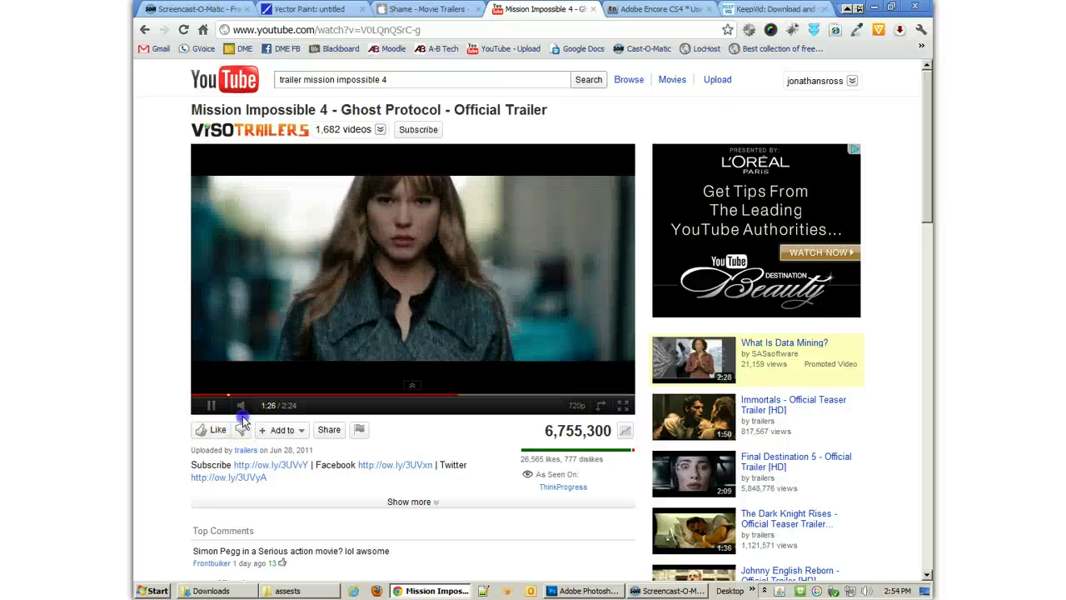
pyautogui.click(210, 407)
pyautogui.click(417, 272)
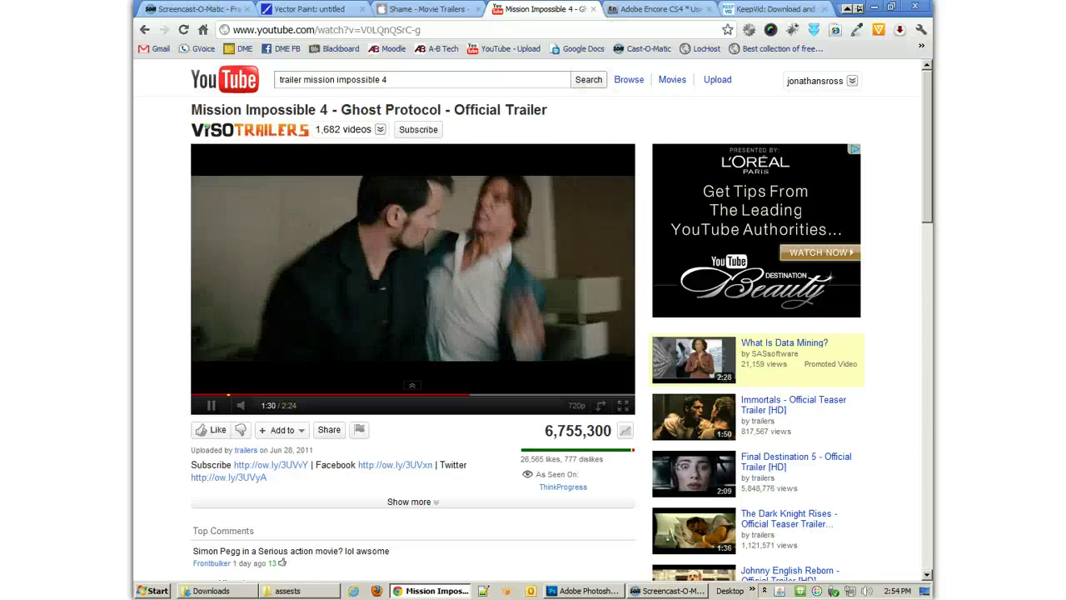
pyautogui.click(591, 10)
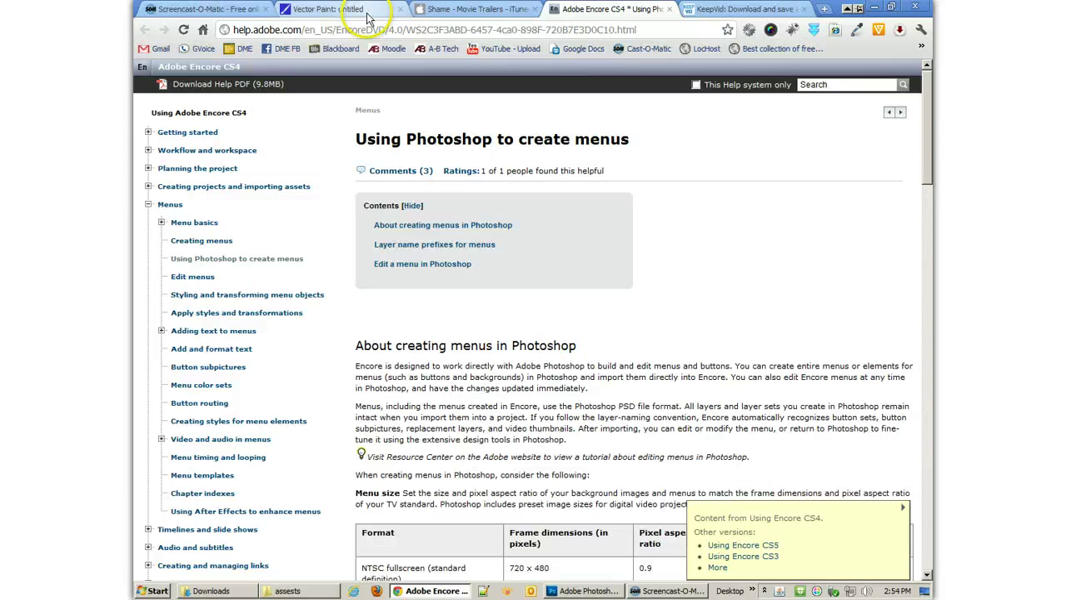
pyautogui.click(875, 8)
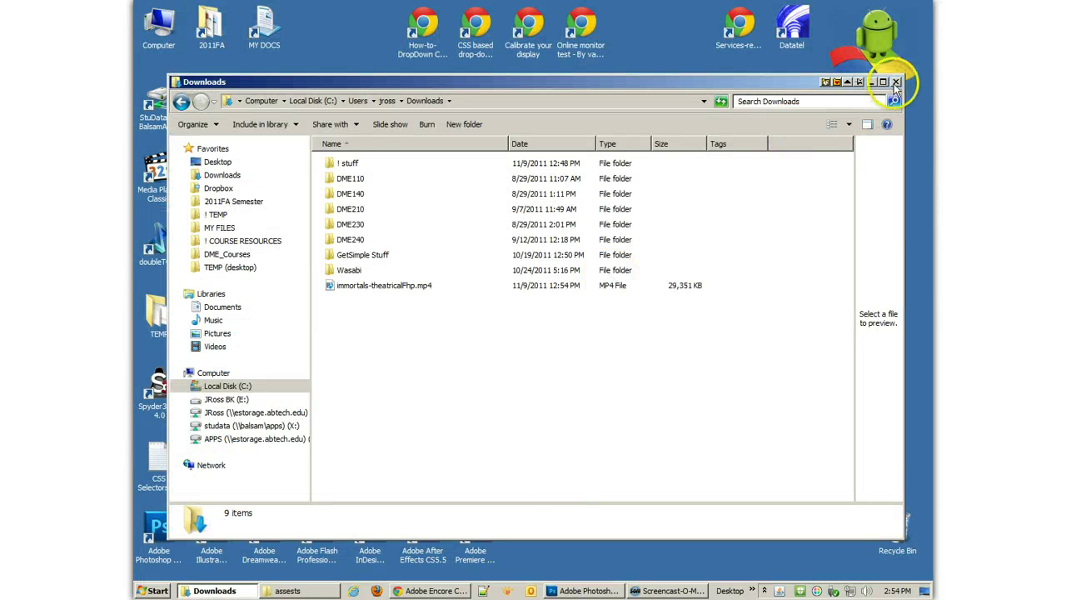
# - Close the Downloads window and maximize the assests folder window
pyautogui.click(897, 83)
pyautogui.click(208, 590)
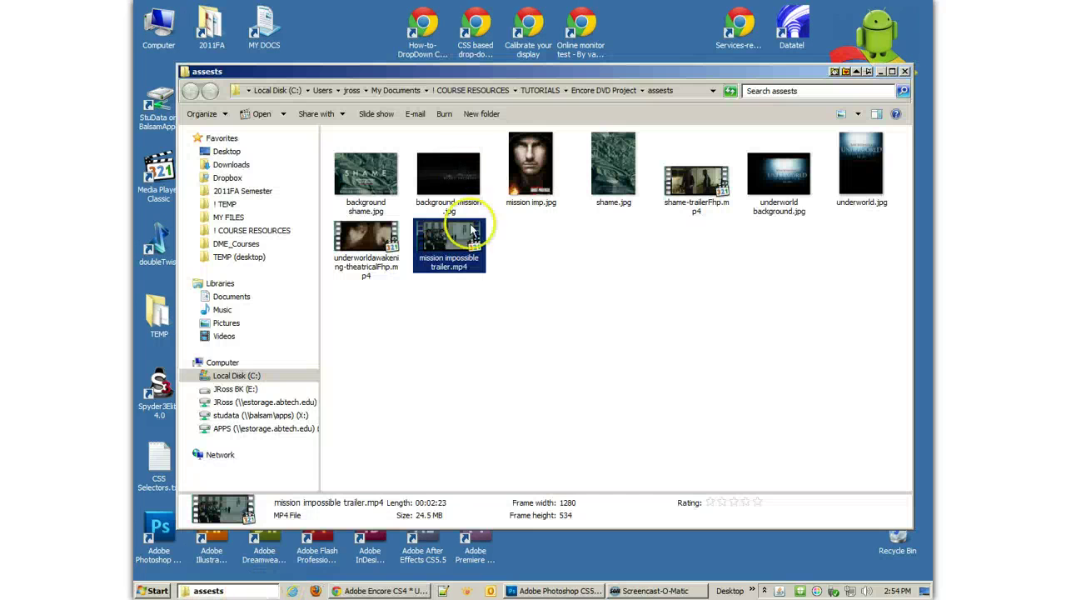
pyautogui.doubleClick(587, 77)
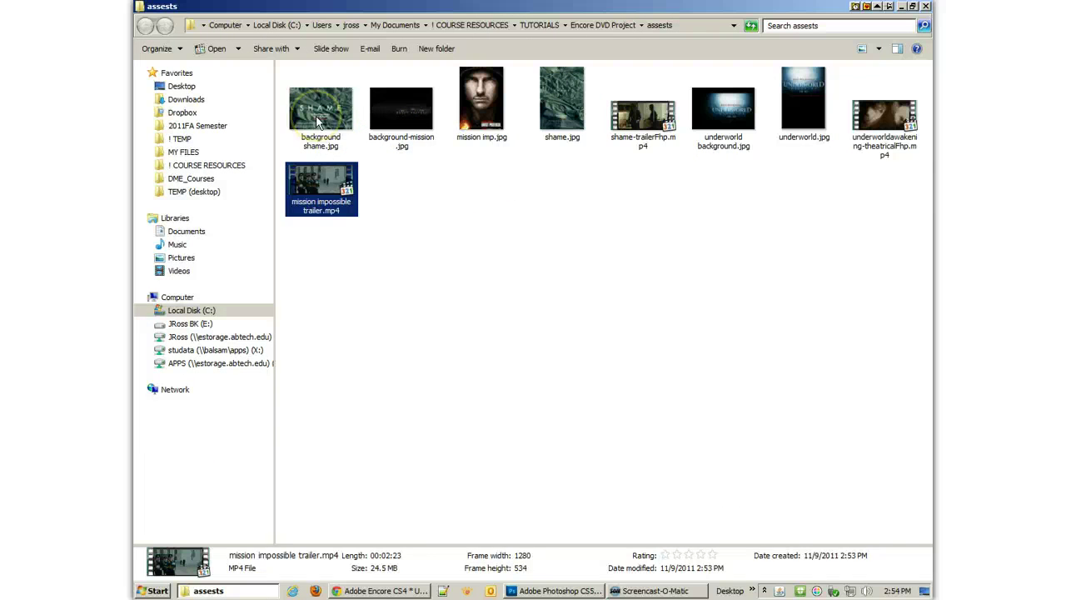
# - Rename background shame.jpg to shame background.jpg
pyautogui.click(316, 116)
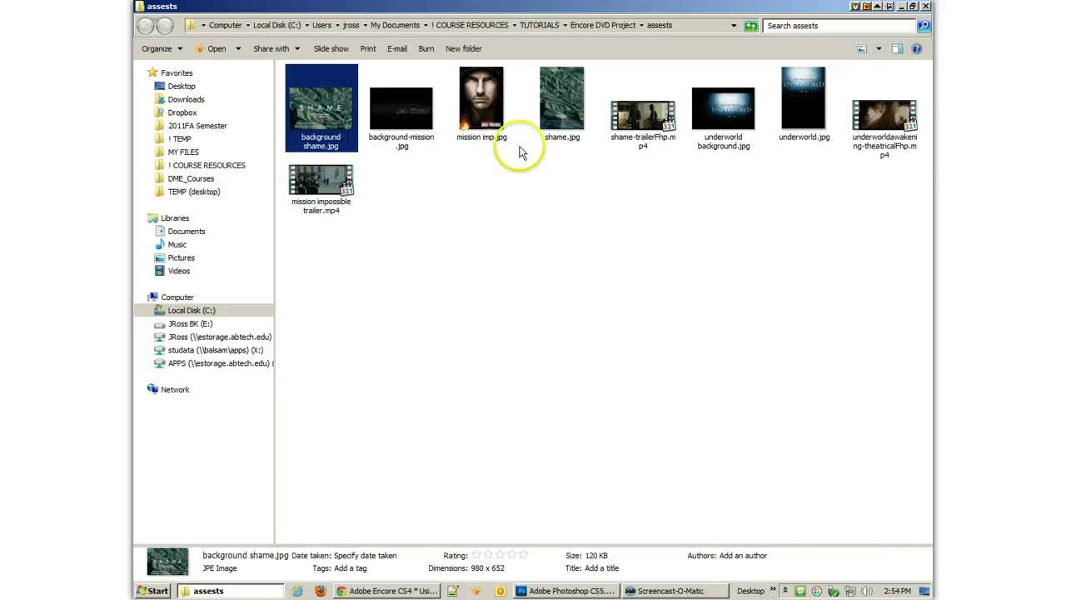
pyautogui.click(321, 142)
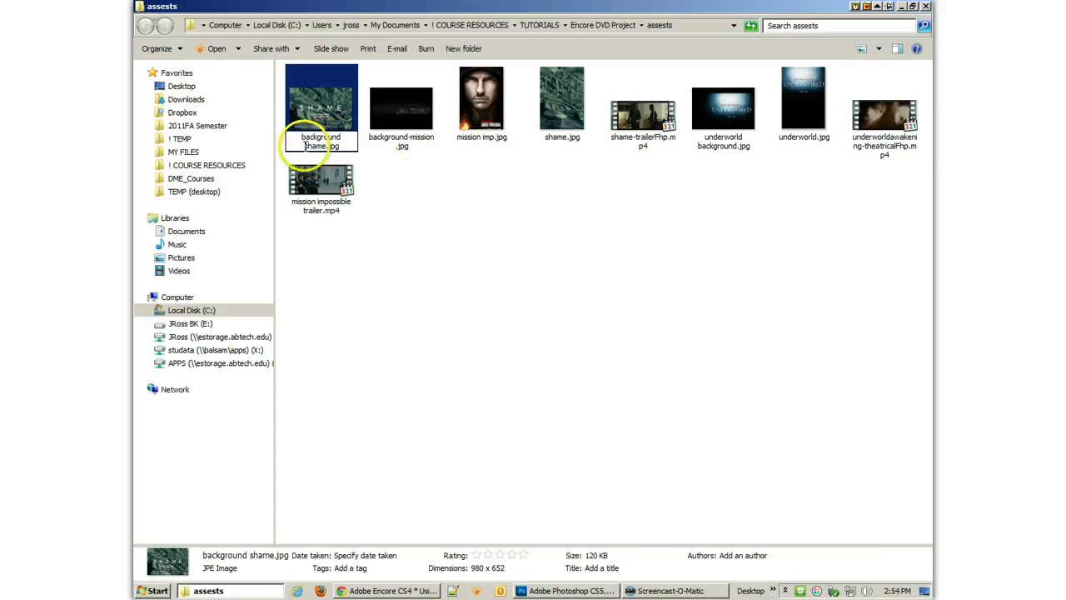
pyautogui.moveTo(304, 146); pyautogui.dragTo(302, 136)
pyautogui.press('Delete')
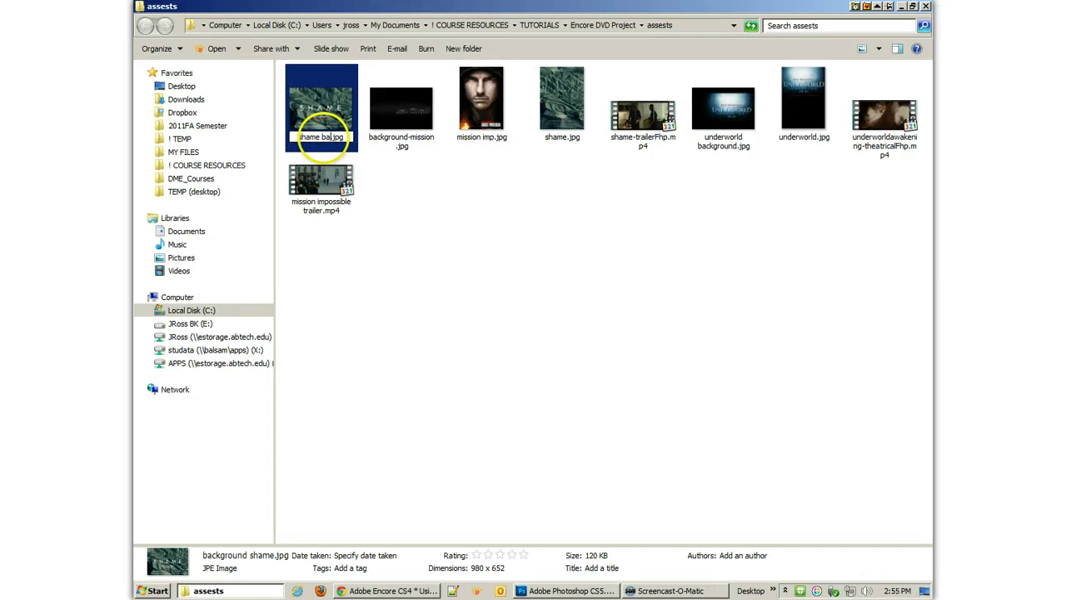
pyautogui.press('Return')
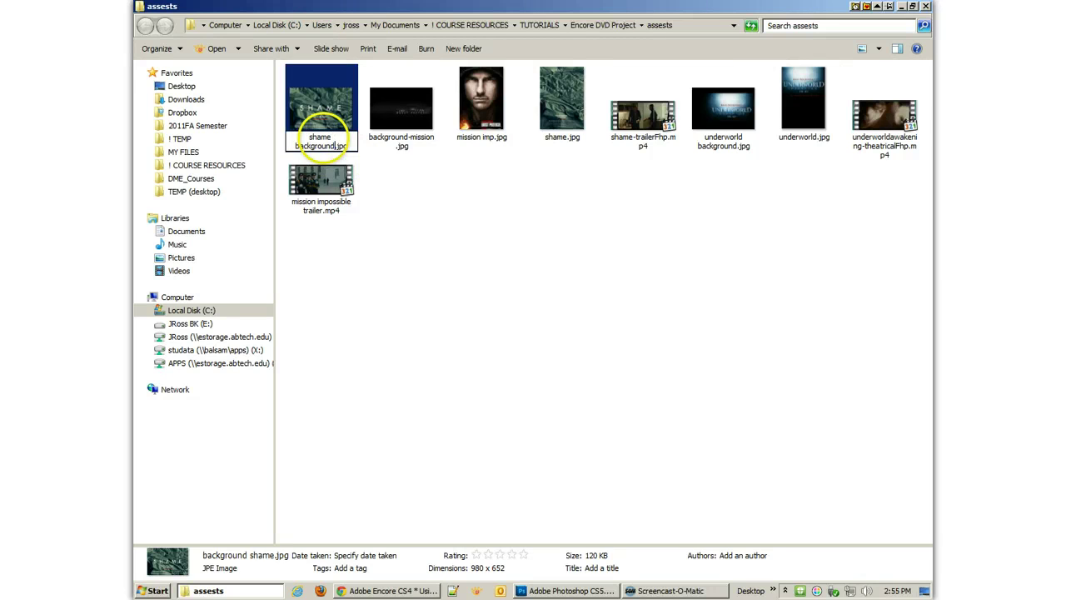
pyautogui.click(416, 190)
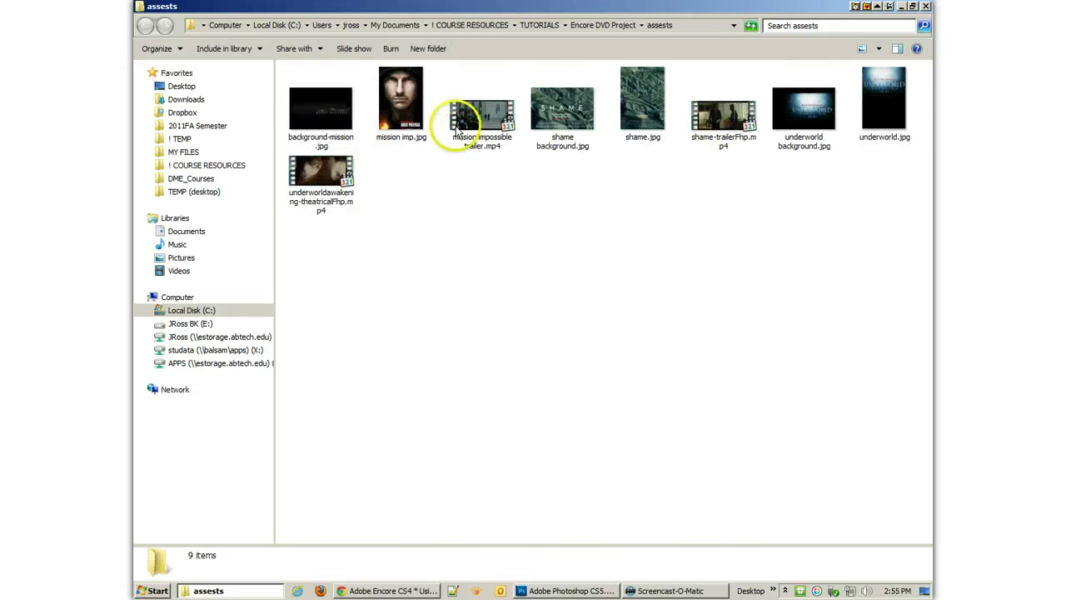
# - Rename background-mission.jpg to mission background.jpg
pyautogui.click(320, 140)
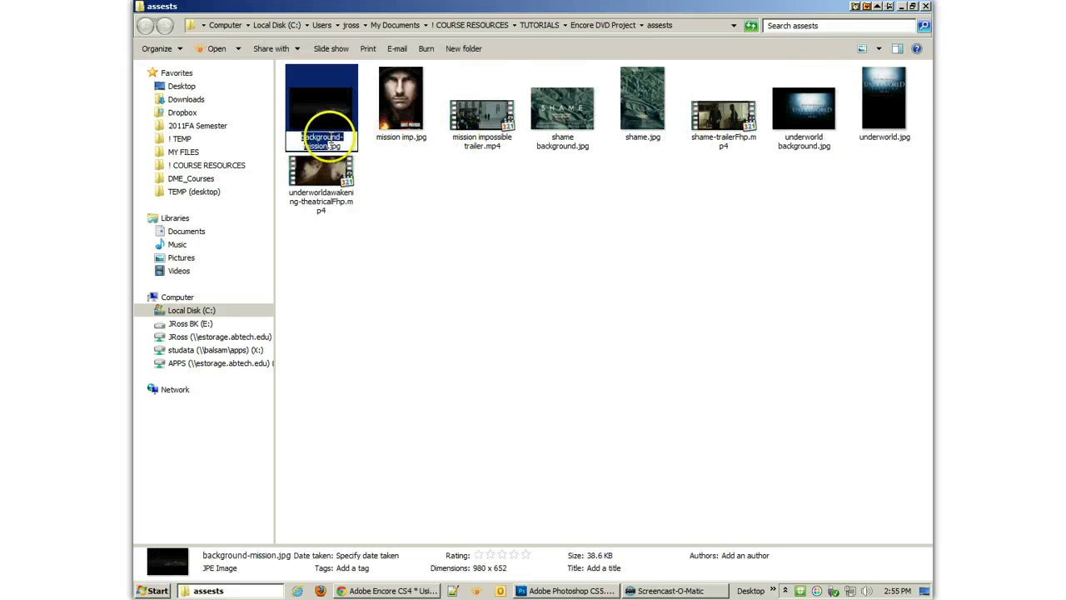
pyautogui.click(326, 143)
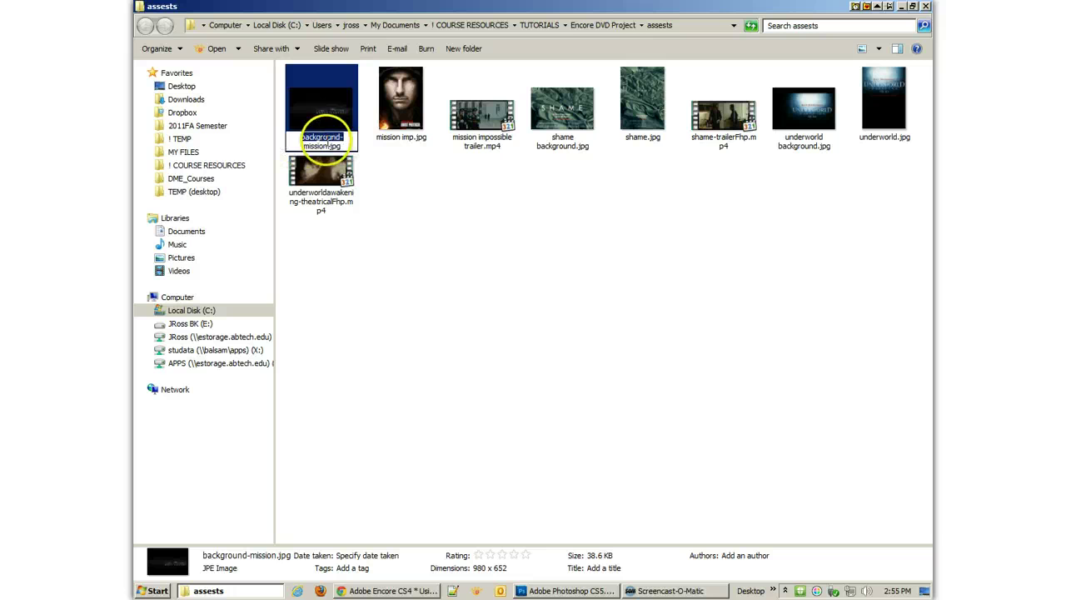
pyautogui.press('BackSpace')
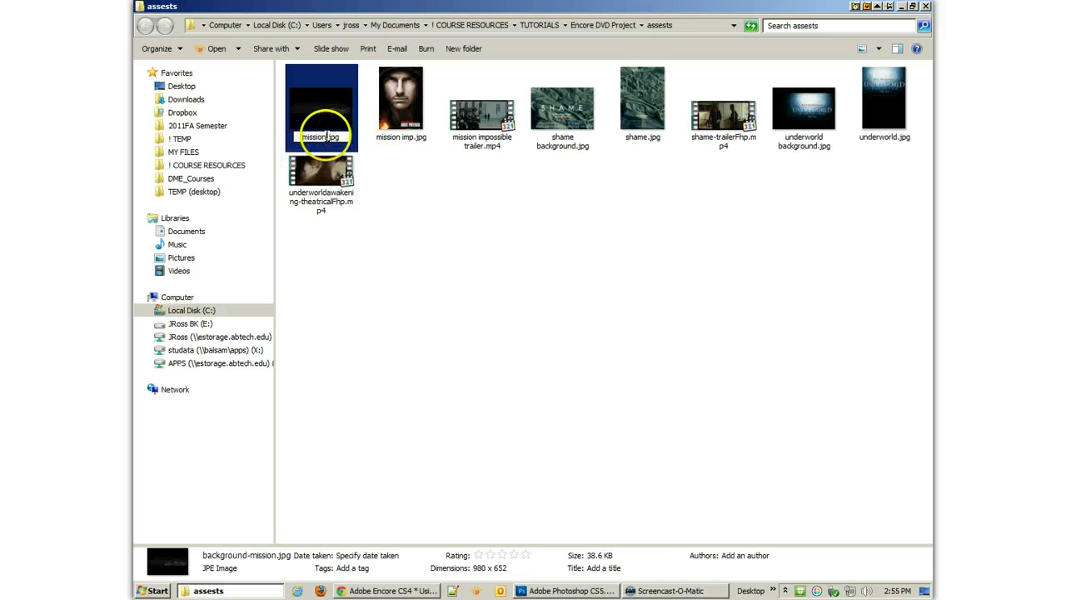
pyautogui.write('background')
pyautogui.click(450, 204)
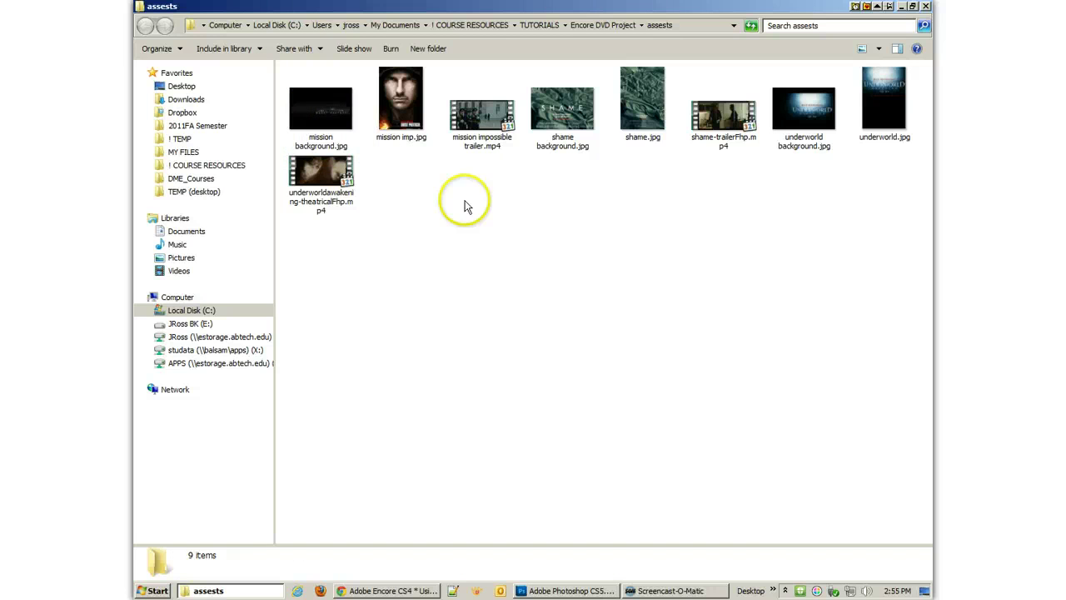
# - Try selecting each film's background, poster and trailer files, then clear the selection
pyautogui.click(325, 114)
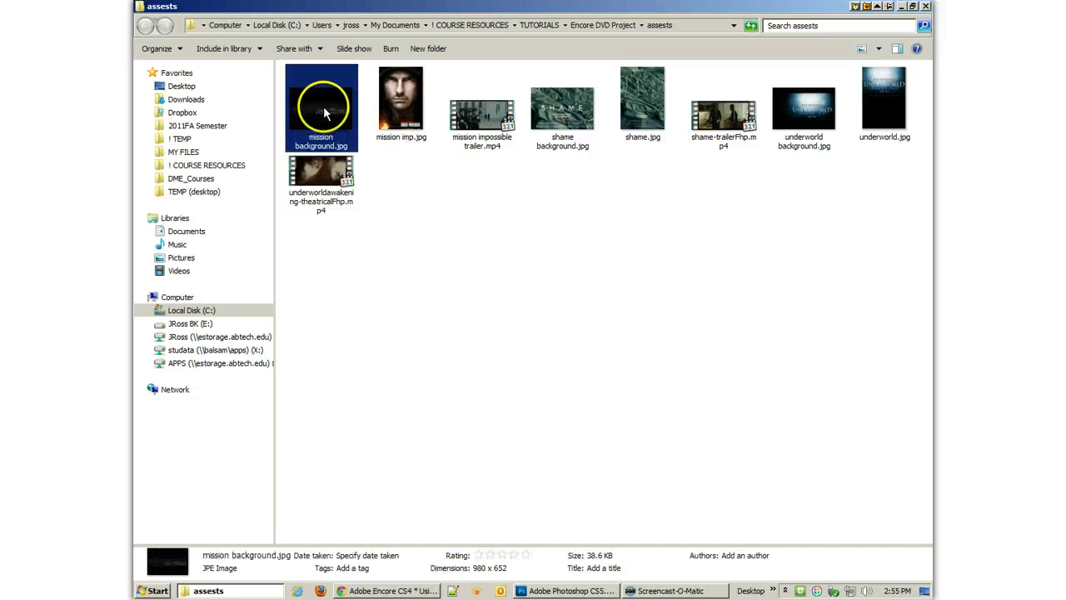
pyautogui.keyDown('ctrl'); pyautogui.click(398, 116); pyautogui.keyUp('ctrl')
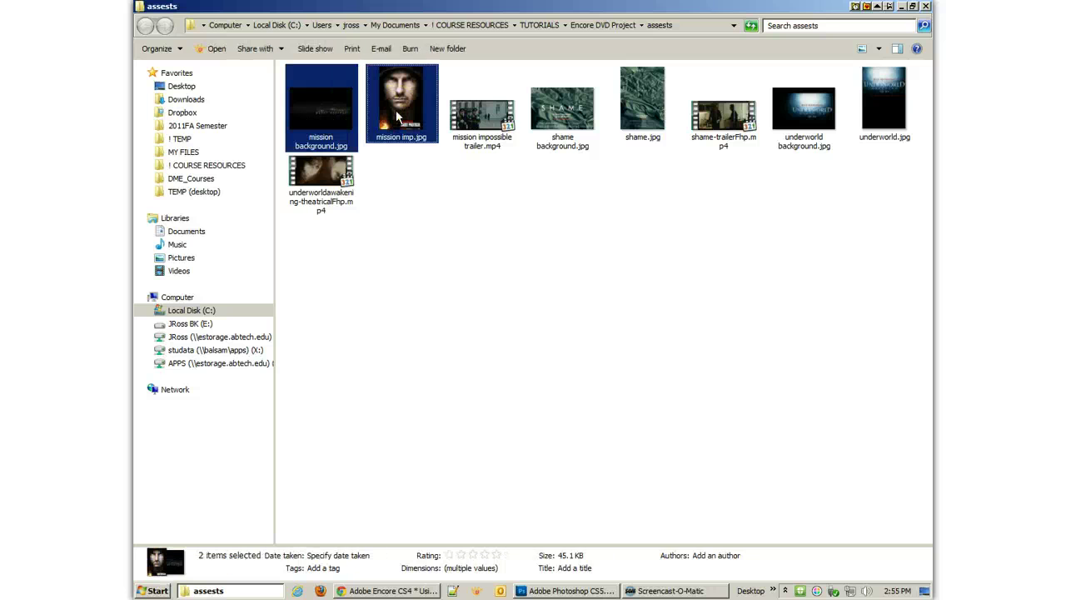
pyautogui.keyDown('ctrl'); pyautogui.click(473, 124); pyautogui.keyUp('ctrl')
pyautogui.click(560, 113)
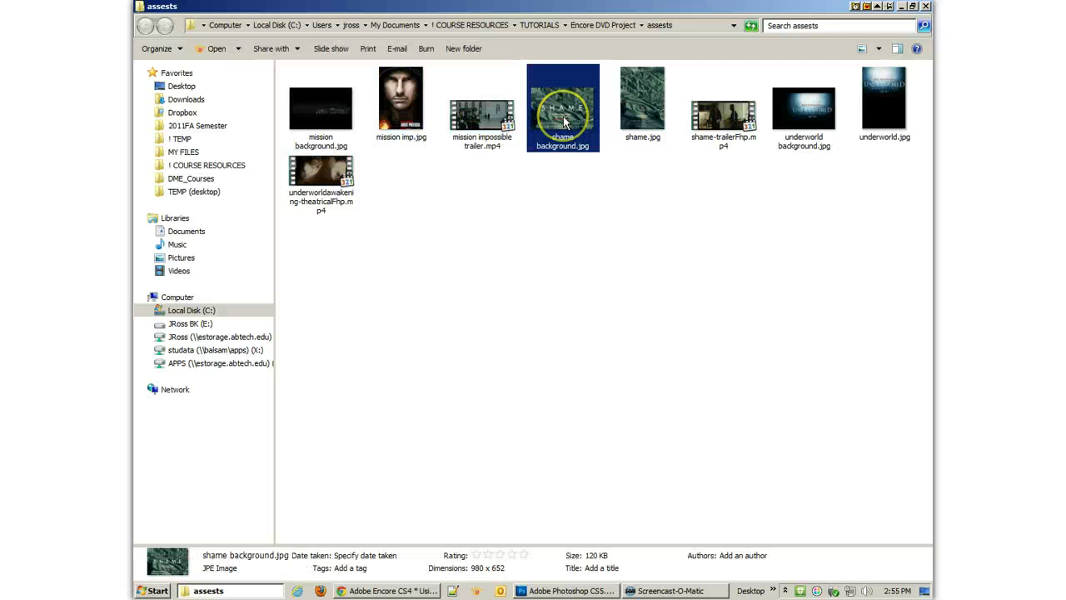
pyautogui.keyDown('ctrl'); pyautogui.click(650, 121); pyautogui.keyUp('ctrl')
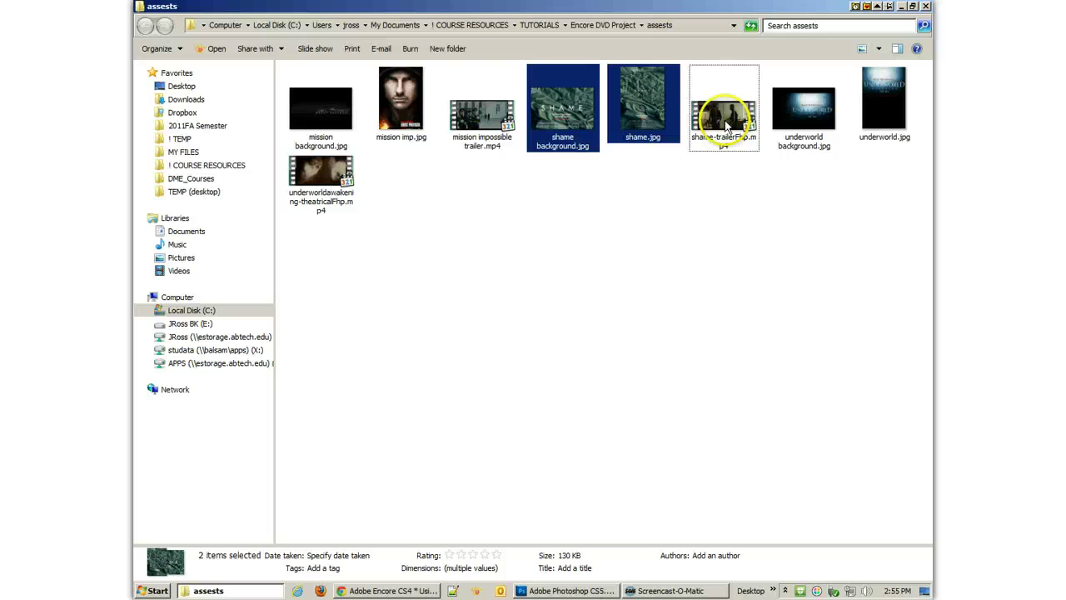
pyautogui.keyDown('ctrl'); pyautogui.click(725, 124); pyautogui.keyUp('ctrl')
pyautogui.click(804, 110)
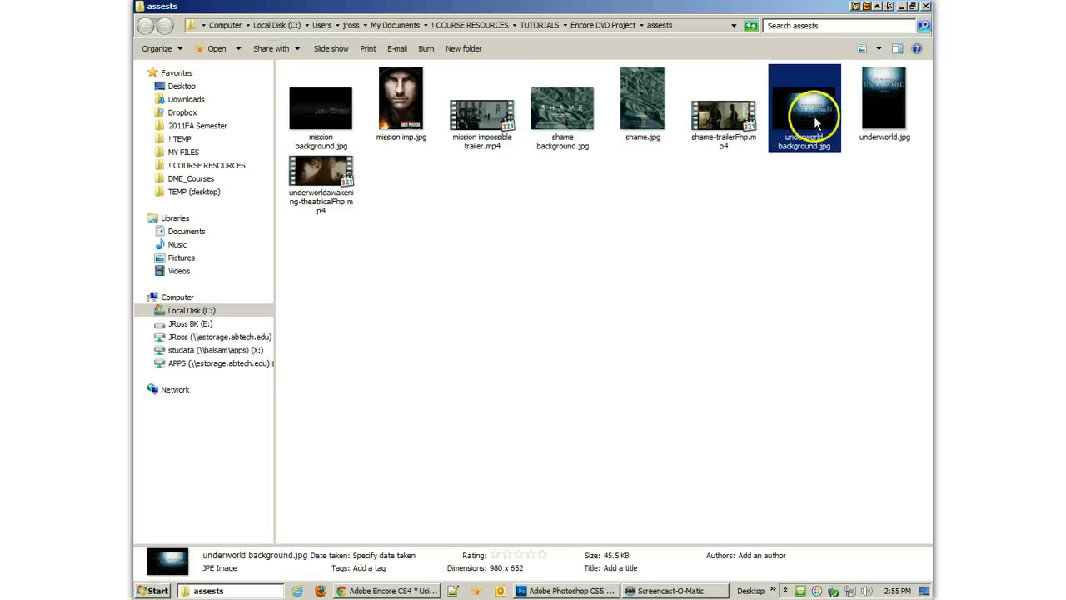
pyautogui.keyDown('ctrl'); pyautogui.click(878, 112); pyautogui.keyUp('ctrl')
pyautogui.keyDown('ctrl'); pyautogui.click(317, 187); pyautogui.keyUp('ctrl')
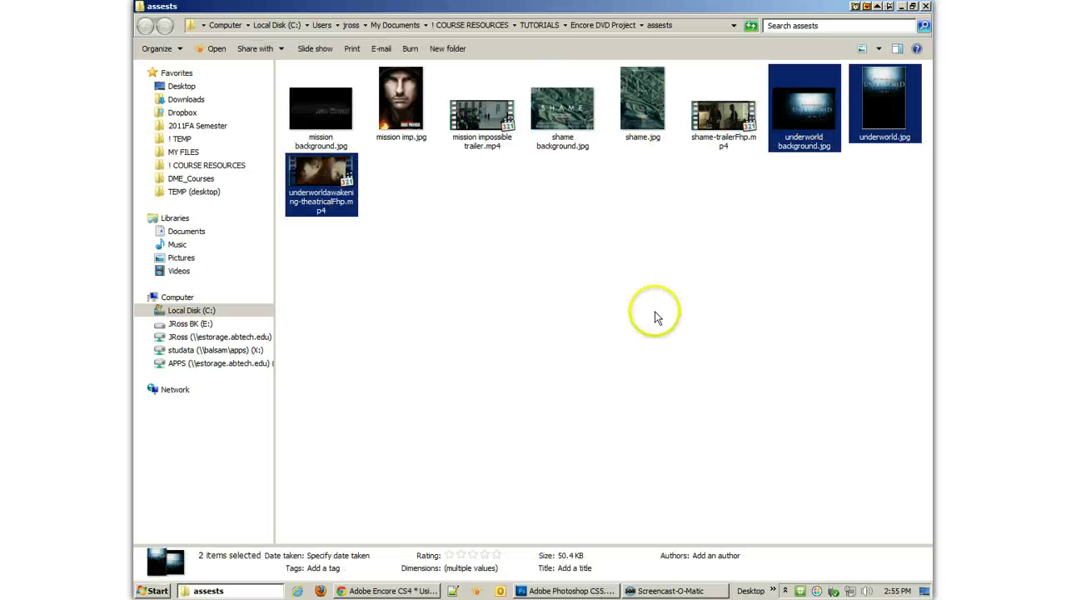
pyautogui.click(692, 359)
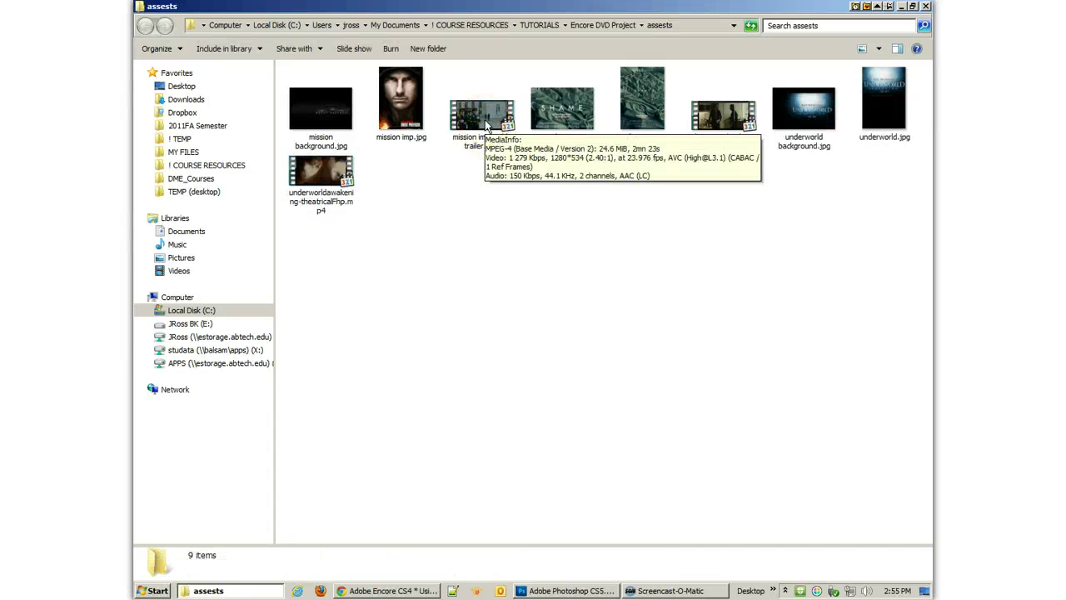
# - Select mission impossible trailer.mp4, shame-trailerFhp.mp4 and the Underworld Awakening trailer together
pyautogui.click(488, 125)
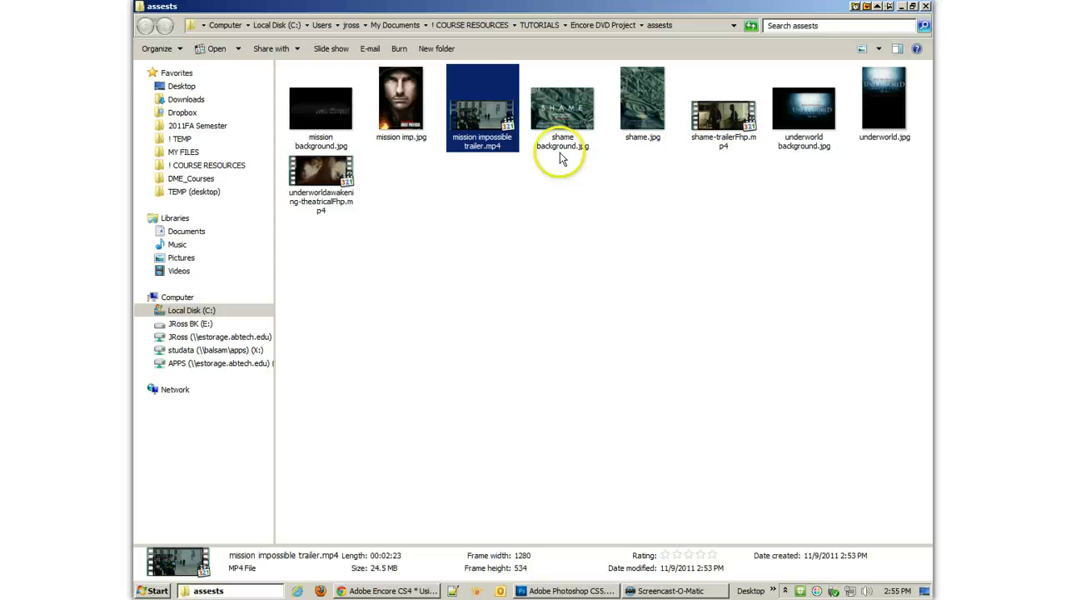
pyautogui.keyDown('ctrl'); pyautogui.click(724, 116); pyautogui.keyUp('ctrl')
pyautogui.keyDown('ctrl'); pyautogui.click(321, 172); pyautogui.keyUp('ctrl')
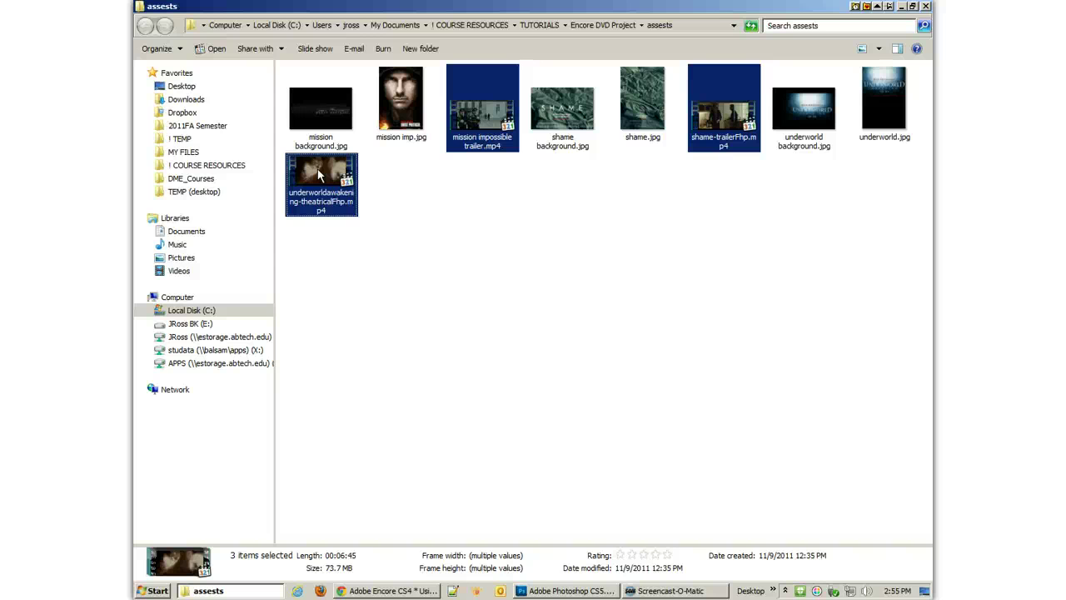
# - Launch Adobe Media Encoder CS5.5 and drag the three selected trailers into its queue
pyautogui.click(158, 586)
pyautogui.write('encoder')
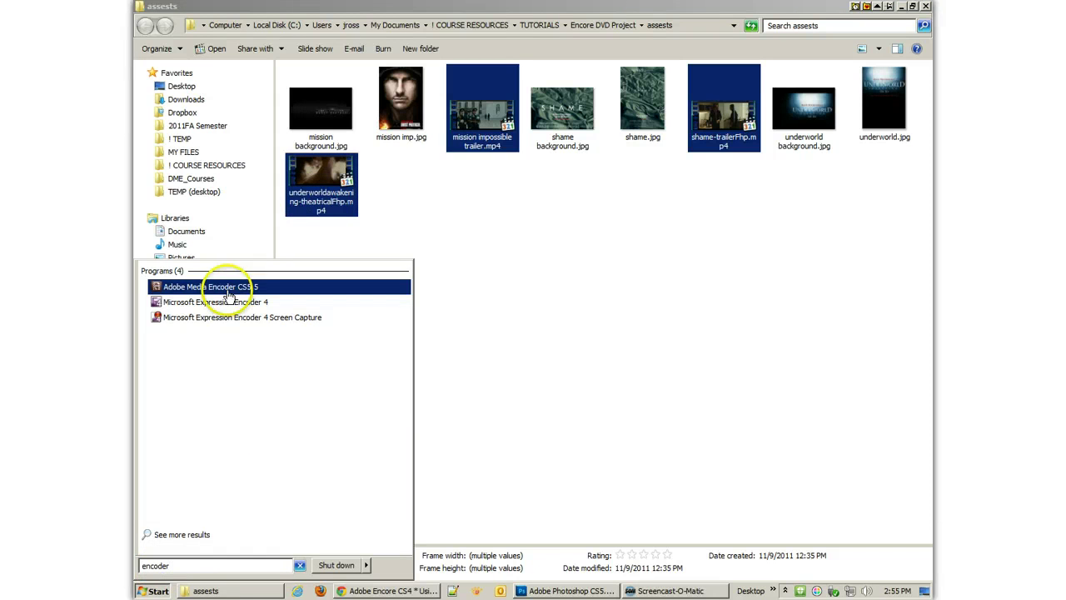
pyautogui.click(230, 355)
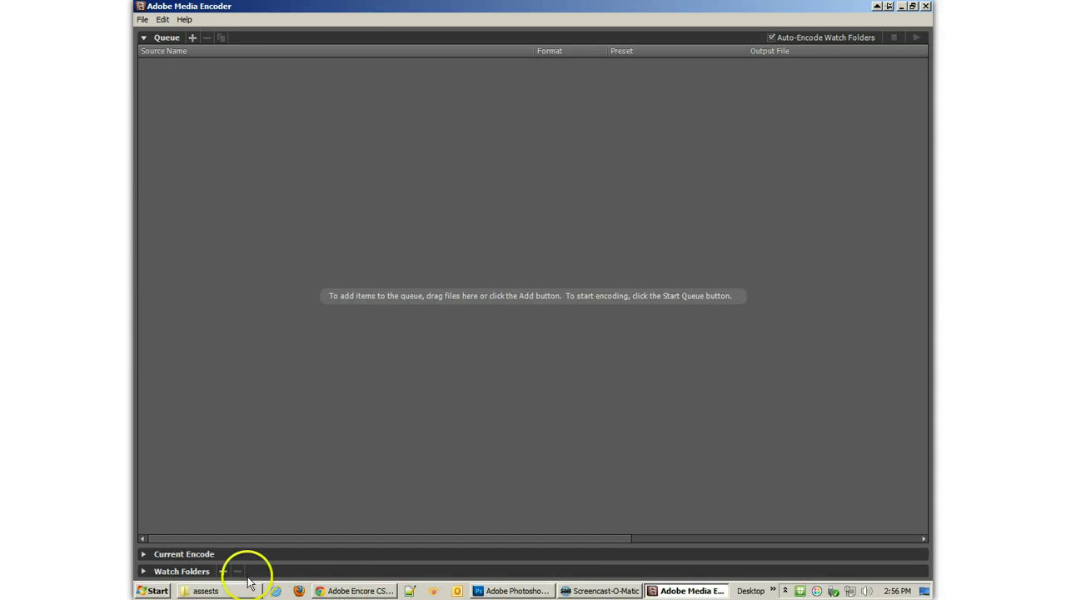
pyautogui.click(208, 591)
pyautogui.moveTo(492, 159); pyautogui.dragTo(463, 196)
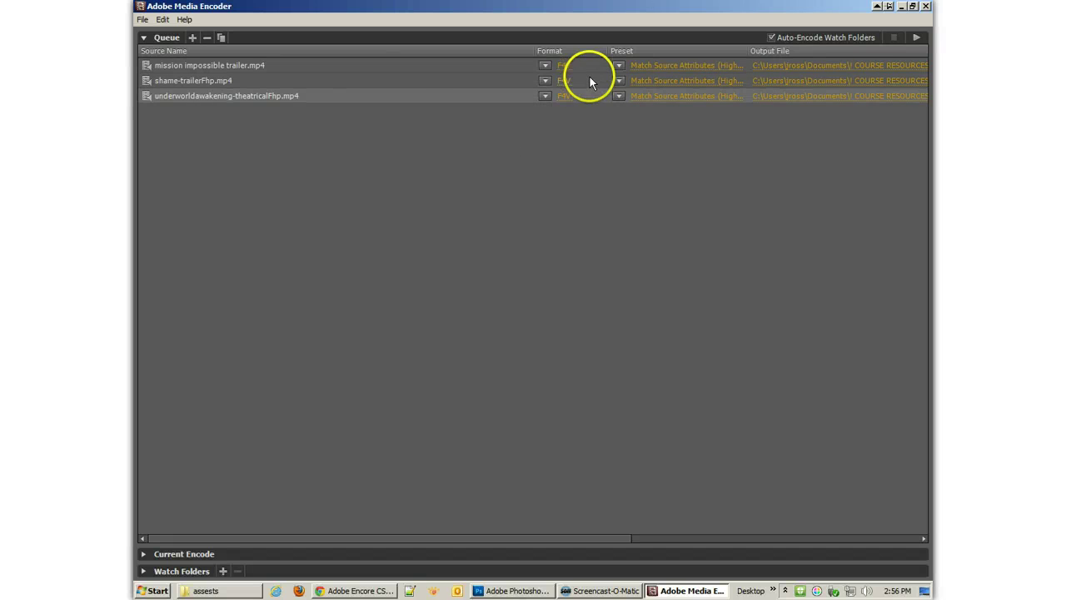
# - Set all three queued trailers to MPEG2-DVD with the NTSC Progressive Widescreen High Quality preset
pyautogui.click(247, 71)
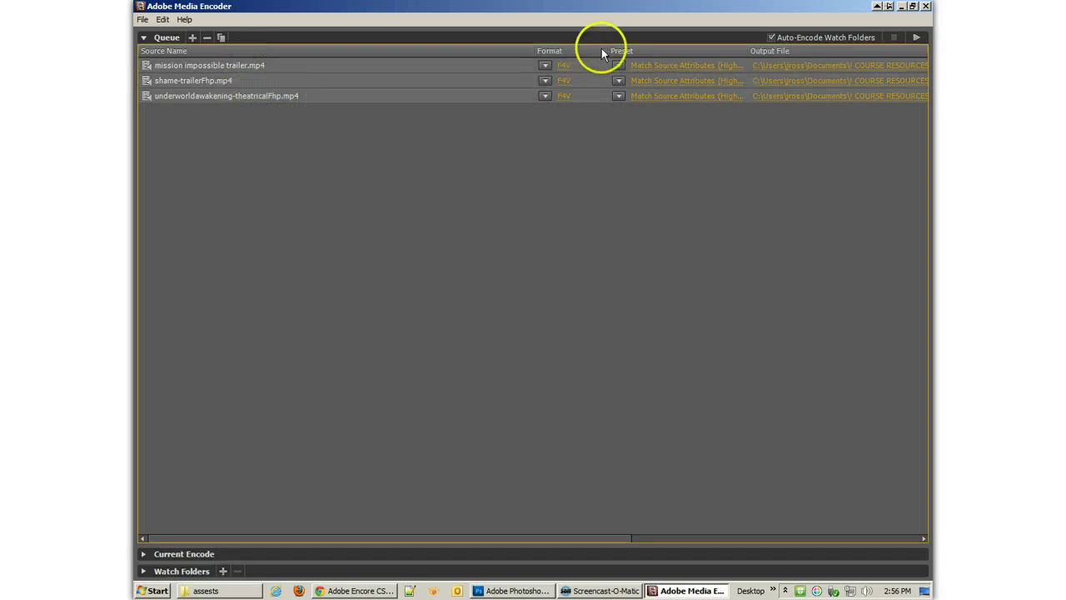
pyautogui.click(545, 66)
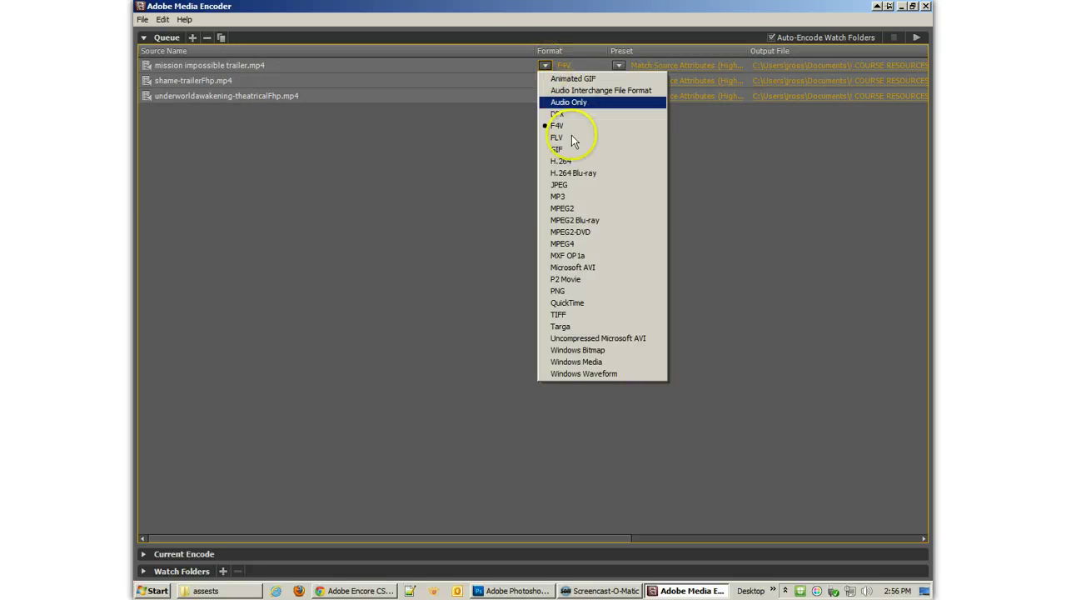
pyautogui.click(576, 233)
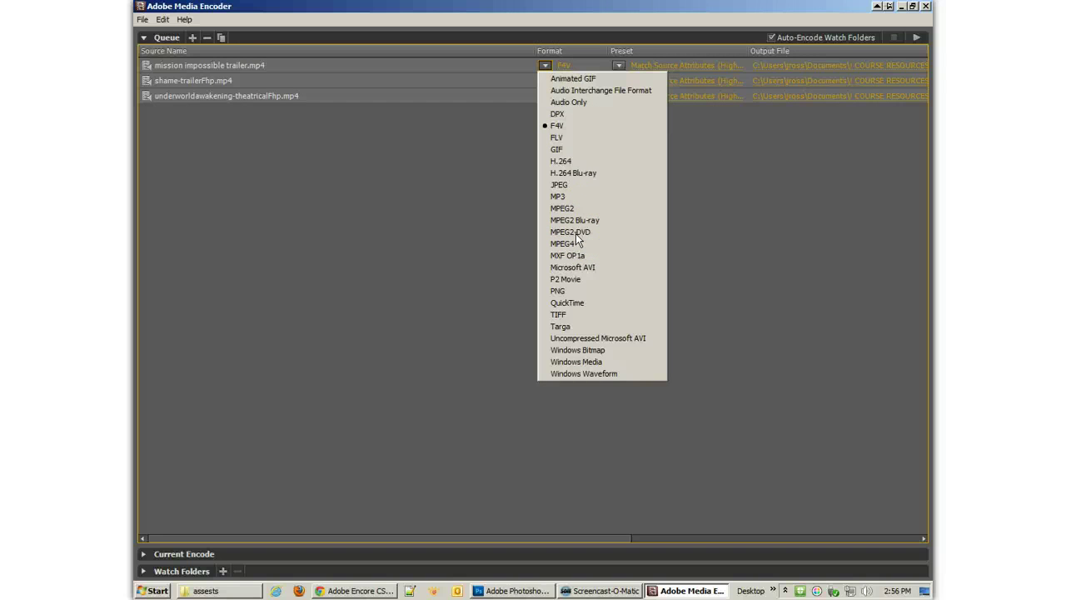
pyautogui.click(573, 235)
pyautogui.click(618, 65)
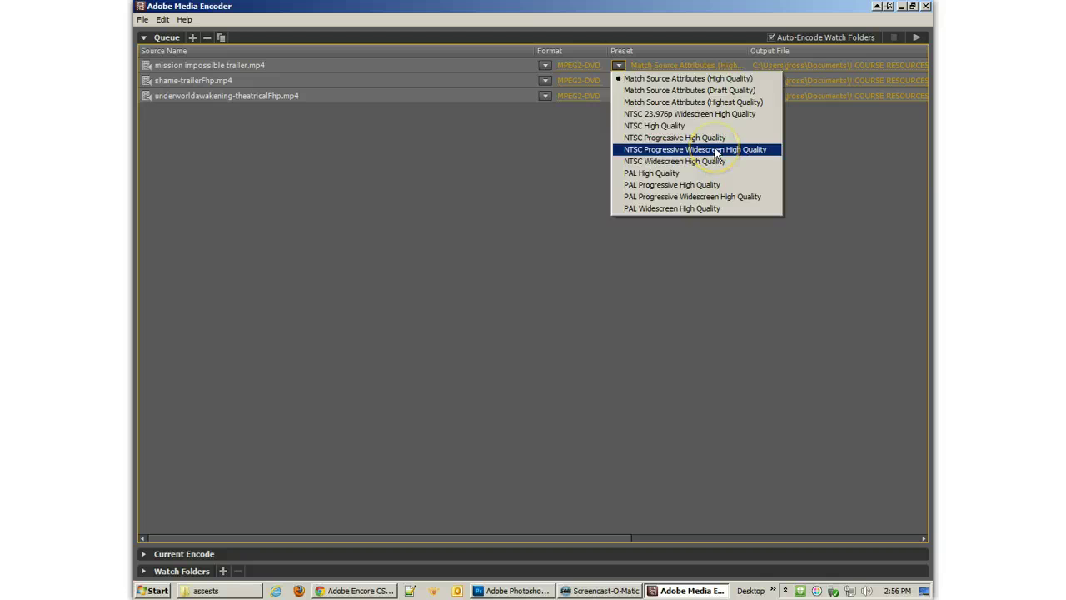
pyautogui.click(717, 150)
pyautogui.click(680, 66)
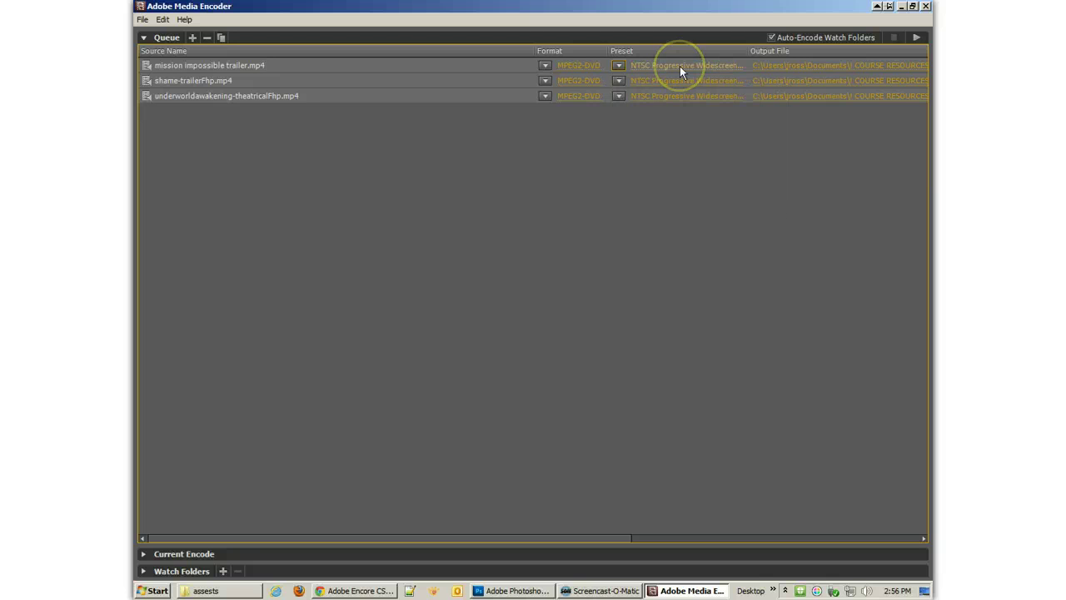
pyautogui.click(679, 66)
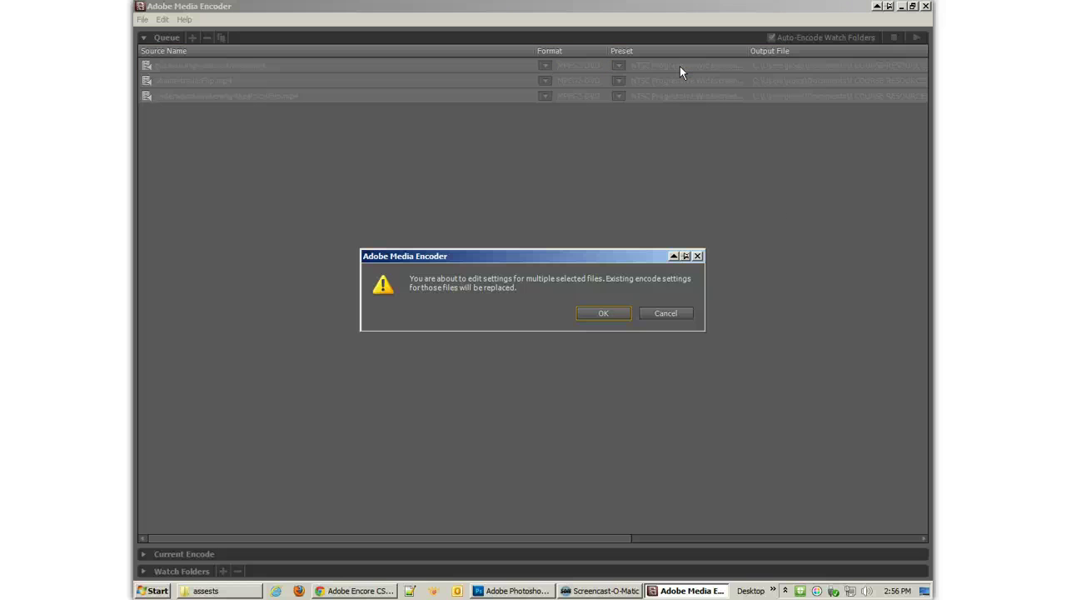
# - Accept replacing settings for all files and scrub the preview to the car crash at 00;01;35;08
pyautogui.click(597, 321)
pyautogui.click(301, 88)
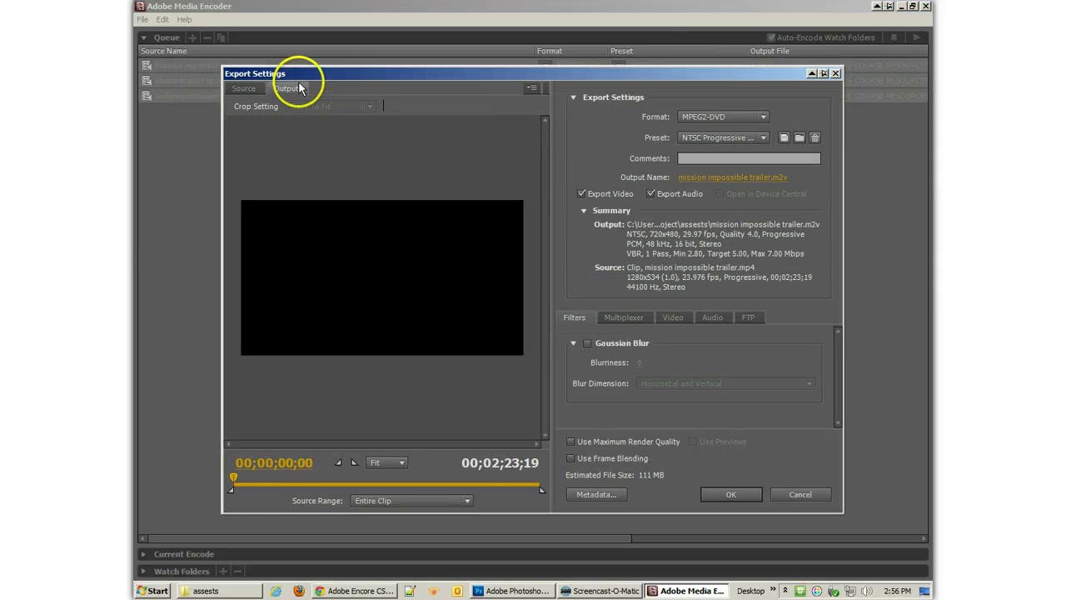
pyautogui.click(280, 490)
pyautogui.moveTo(280, 486); pyautogui.dragTo(390, 485)
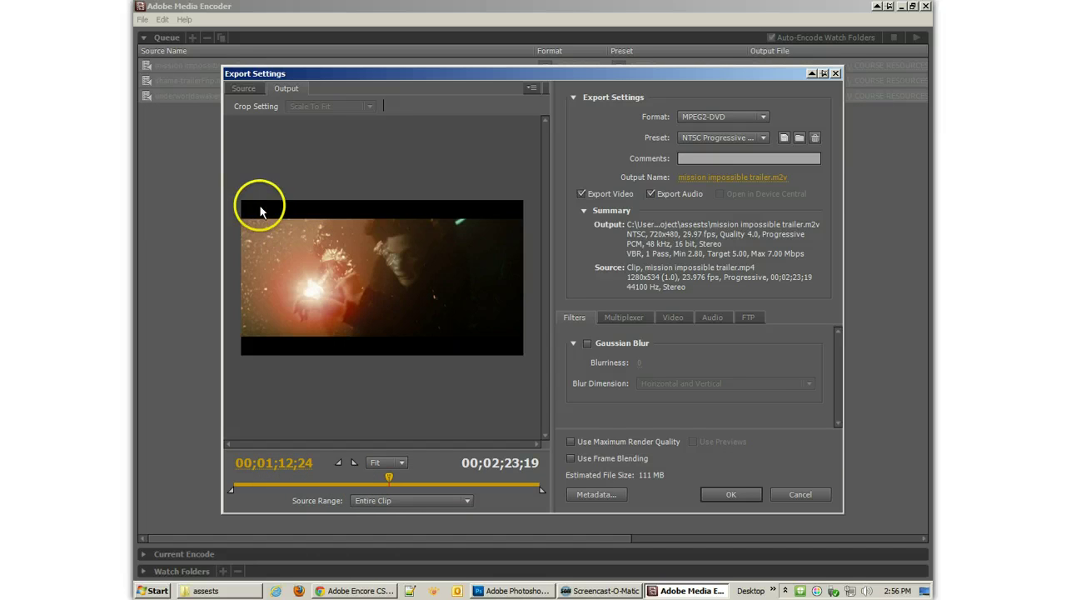
pyautogui.moveTo(389, 483); pyautogui.dragTo(437, 484)
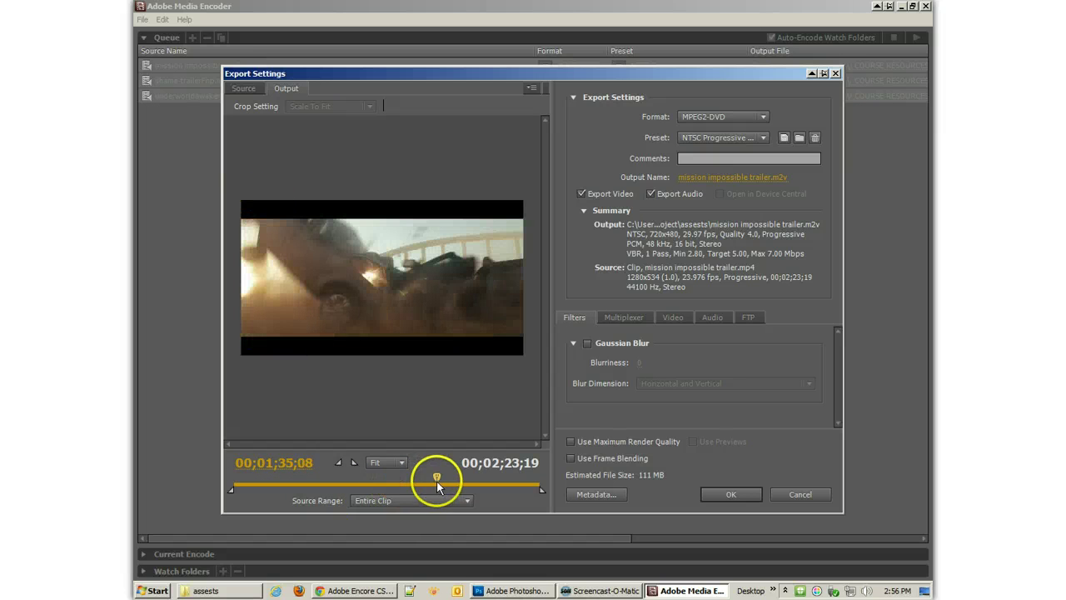
pyautogui.click(243, 92)
# - Enable cropping and trim the left edge, settling at 138 pixels
pyautogui.click(244, 106)
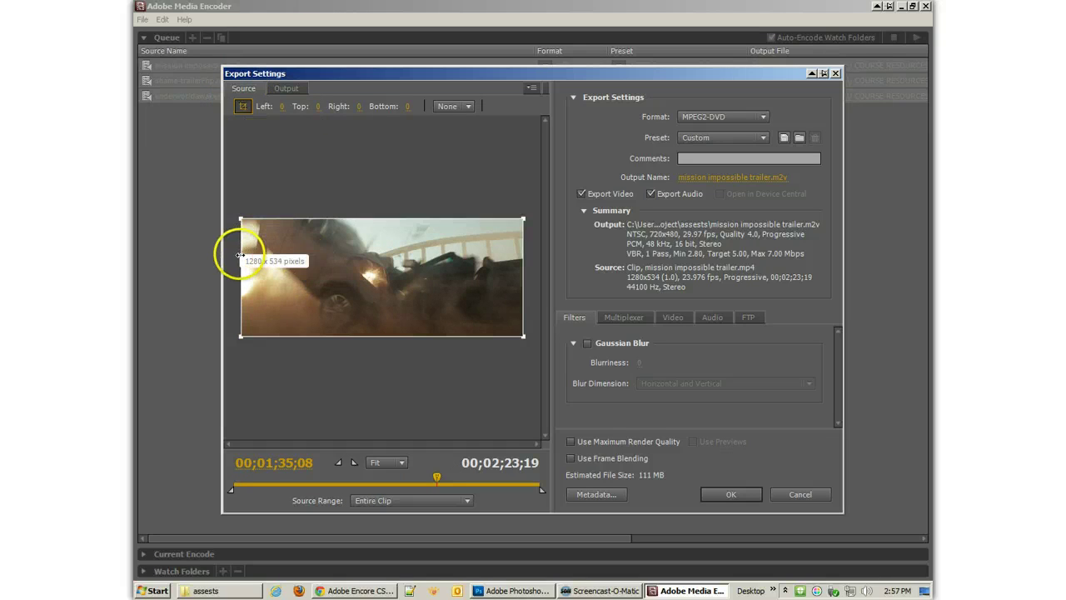
pyautogui.moveTo(265, 257); pyautogui.dragTo(291, 257)
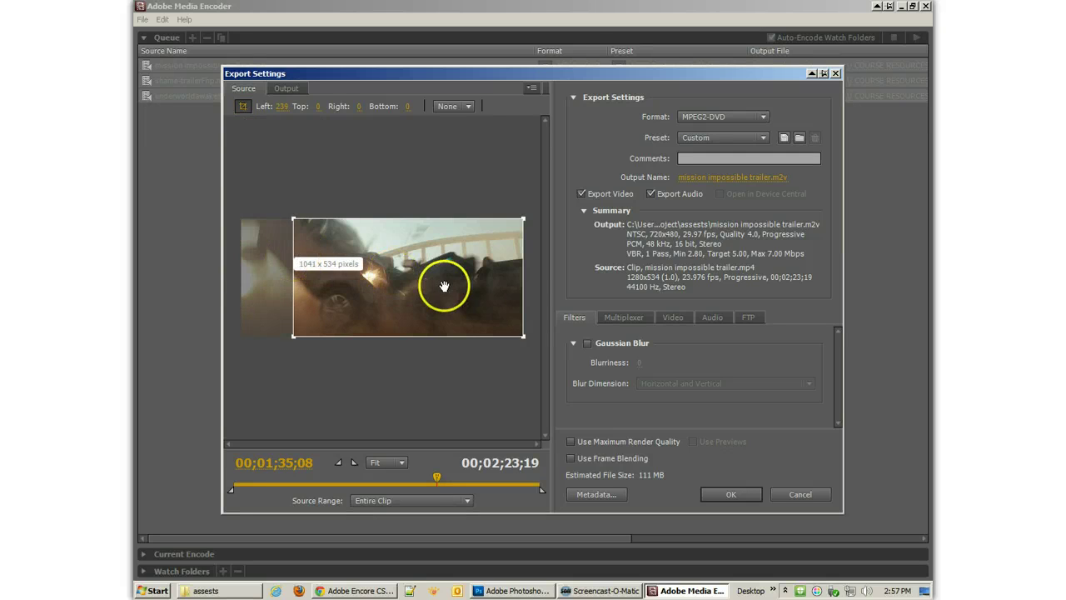
pyautogui.click(284, 87)
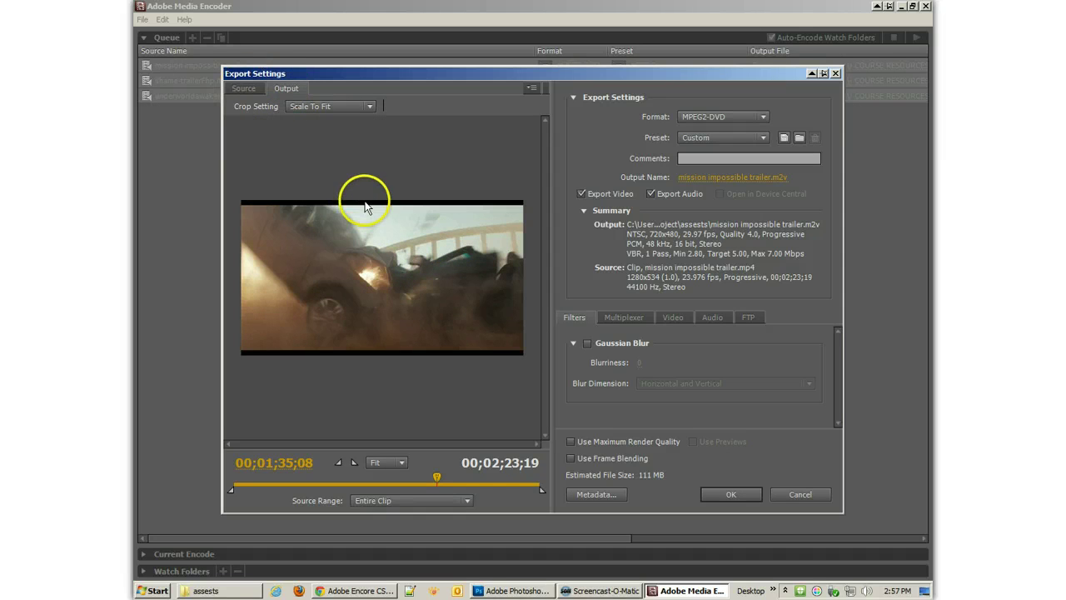
pyautogui.click(245, 88)
pyautogui.moveTo(262, 238); pyautogui.dragTo(271, 244)
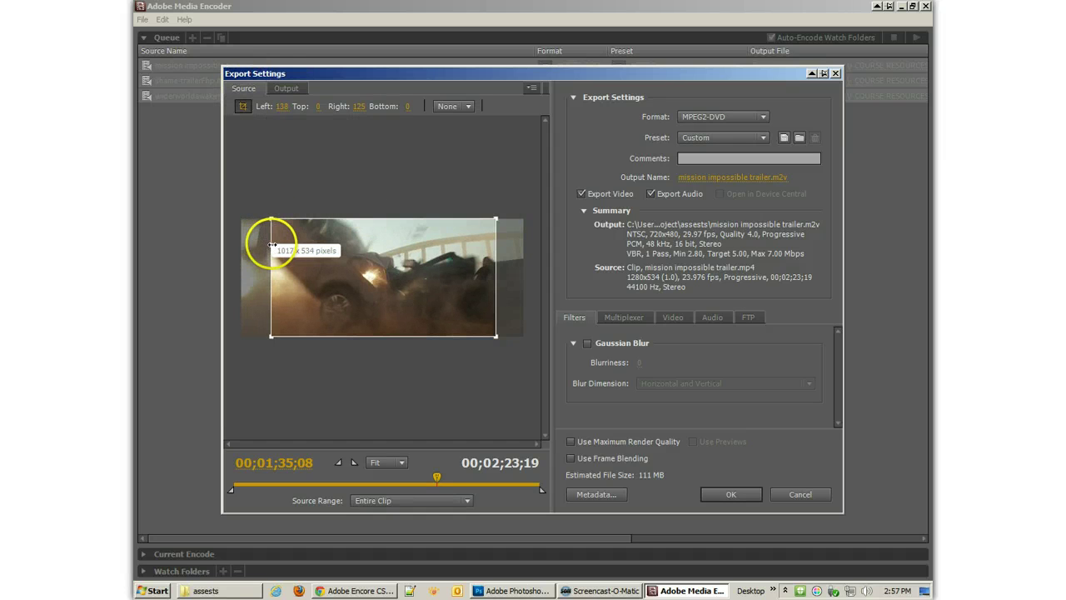
# - Lock the crop to 16:9 and centre it on the frame, checking the Output view
pyautogui.click(452, 107)
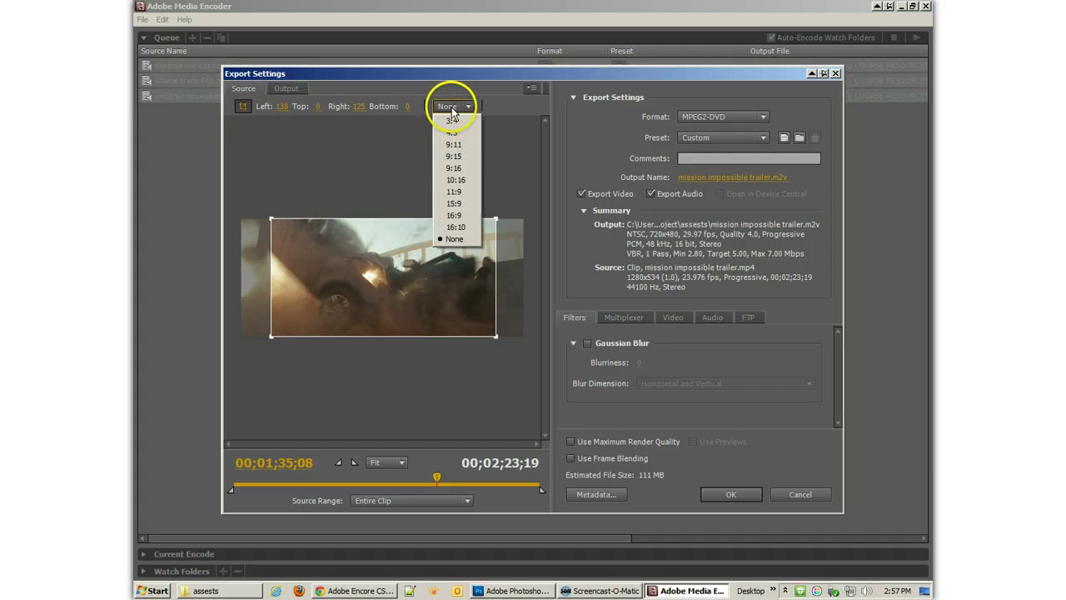
pyautogui.click(454, 215)
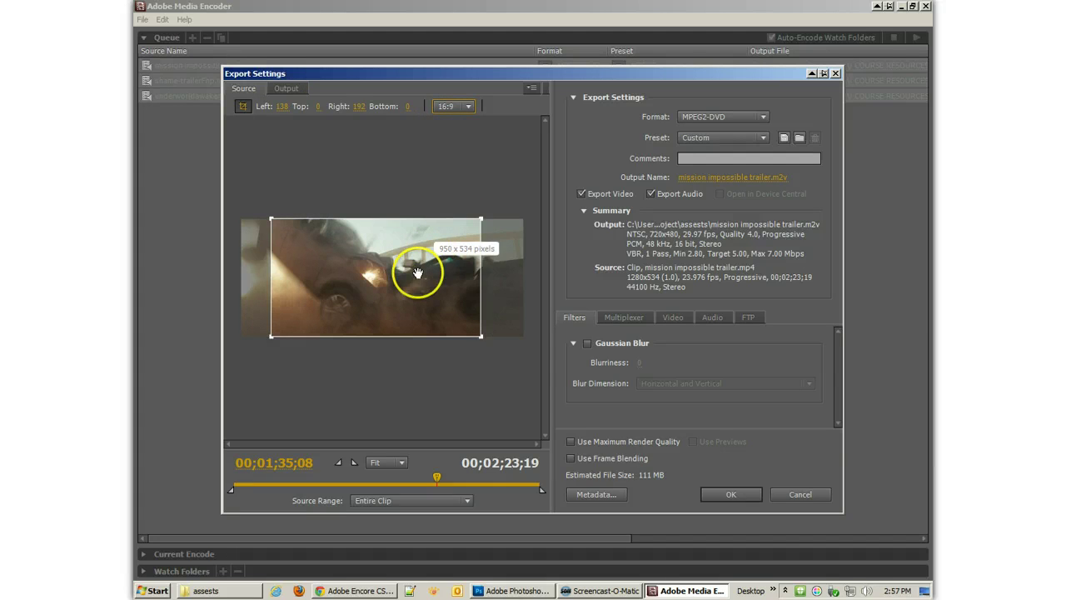
pyautogui.moveTo(426, 275); pyautogui.dragTo(421, 273)
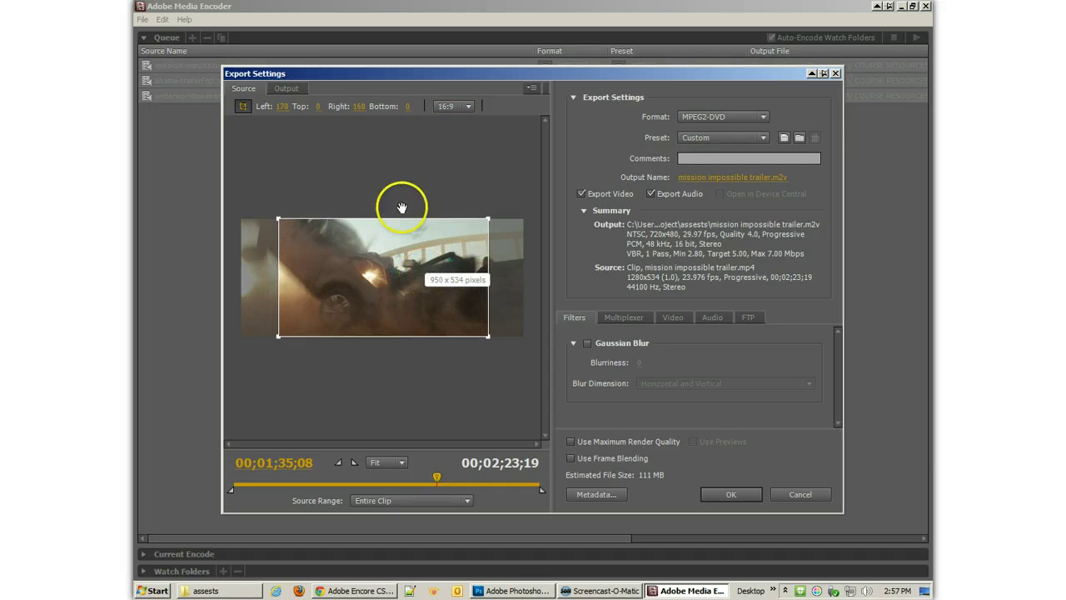
pyautogui.click(287, 90)
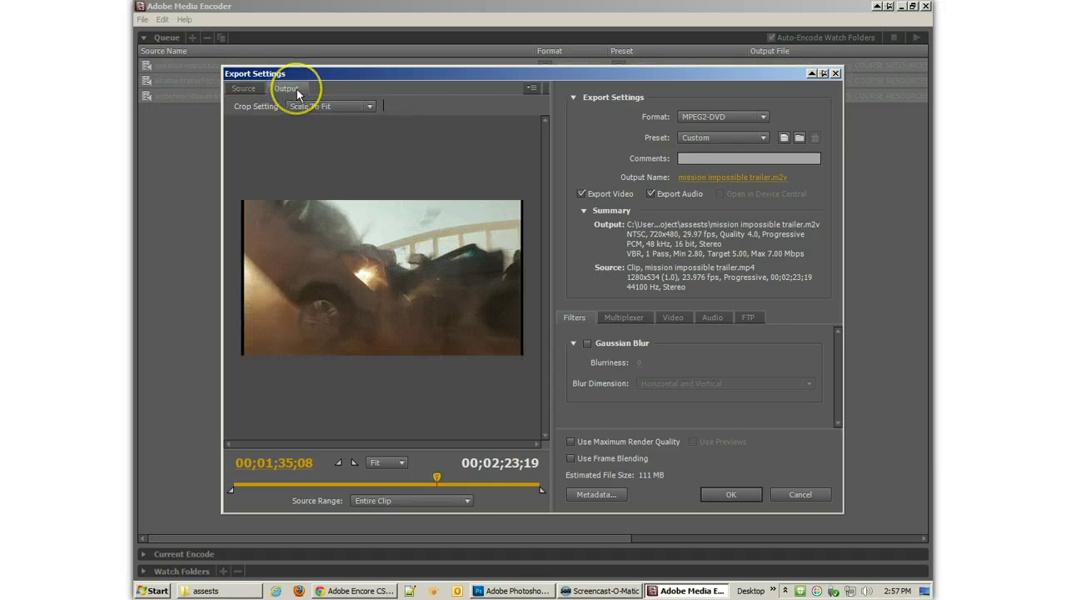
pyautogui.click(242, 89)
pyautogui.moveTo(270, 269)
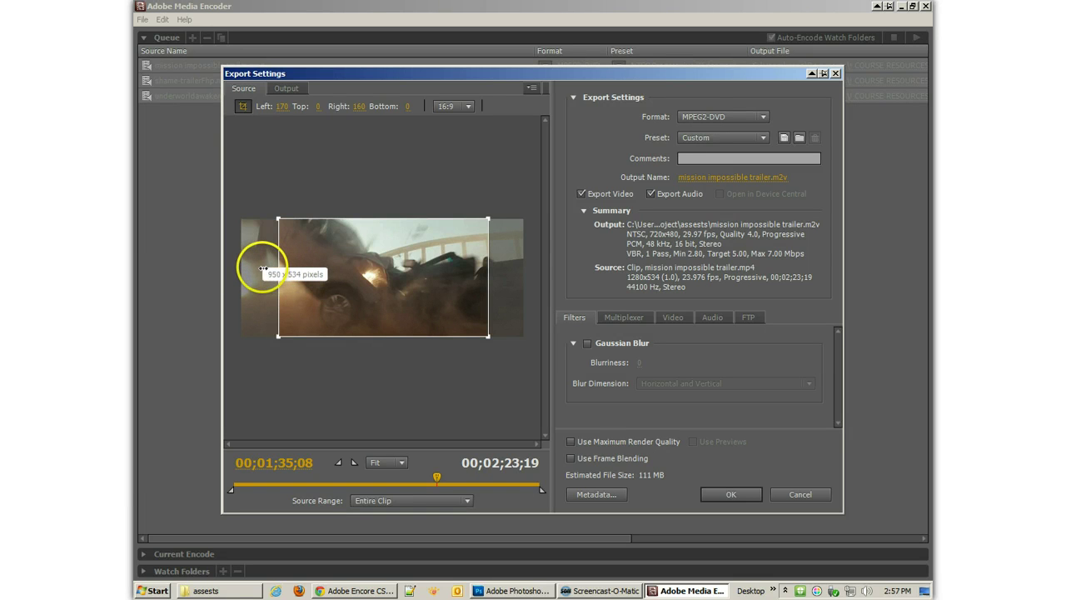
# - Try the 16:10 and 9:16 crop ratios, then remove the fixed aspect ratio
pyautogui.click(463, 106)
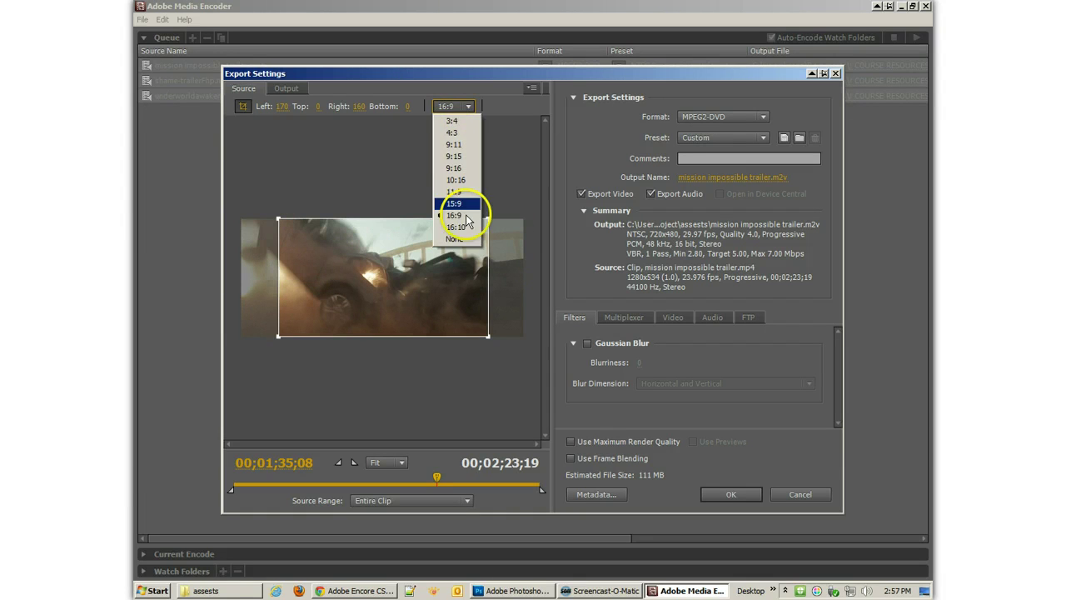
pyautogui.click(465, 227)
pyautogui.click(287, 88)
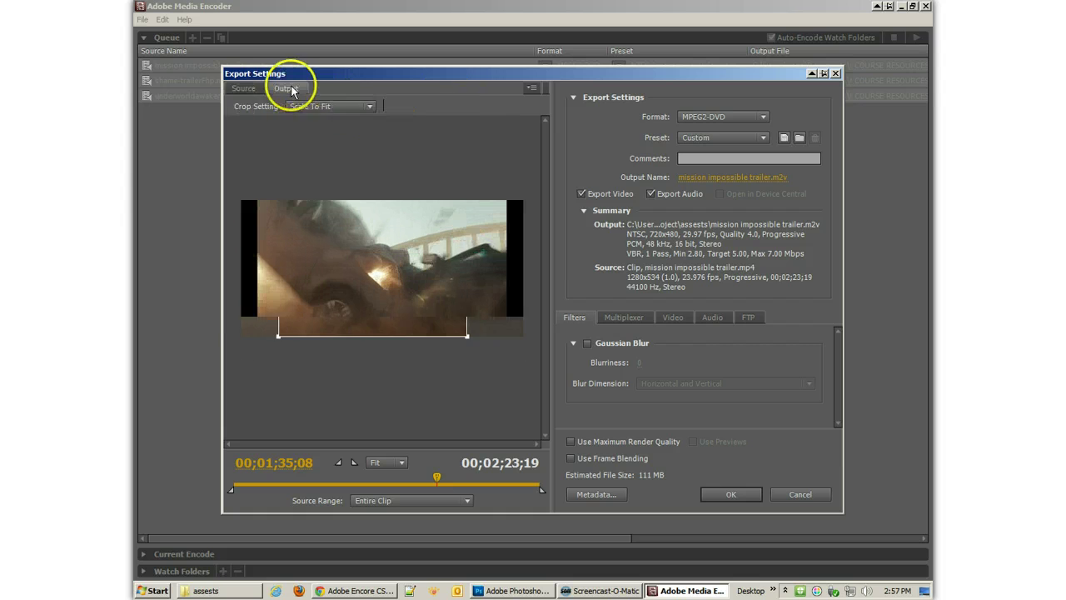
pyautogui.click(258, 88)
pyautogui.click(454, 106)
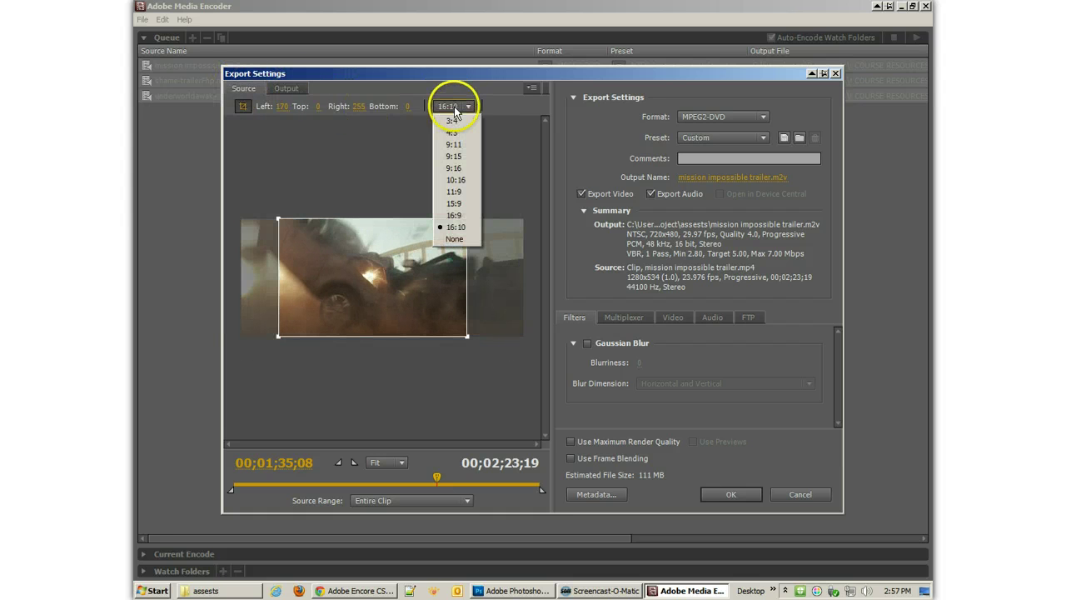
pyautogui.click(455, 167)
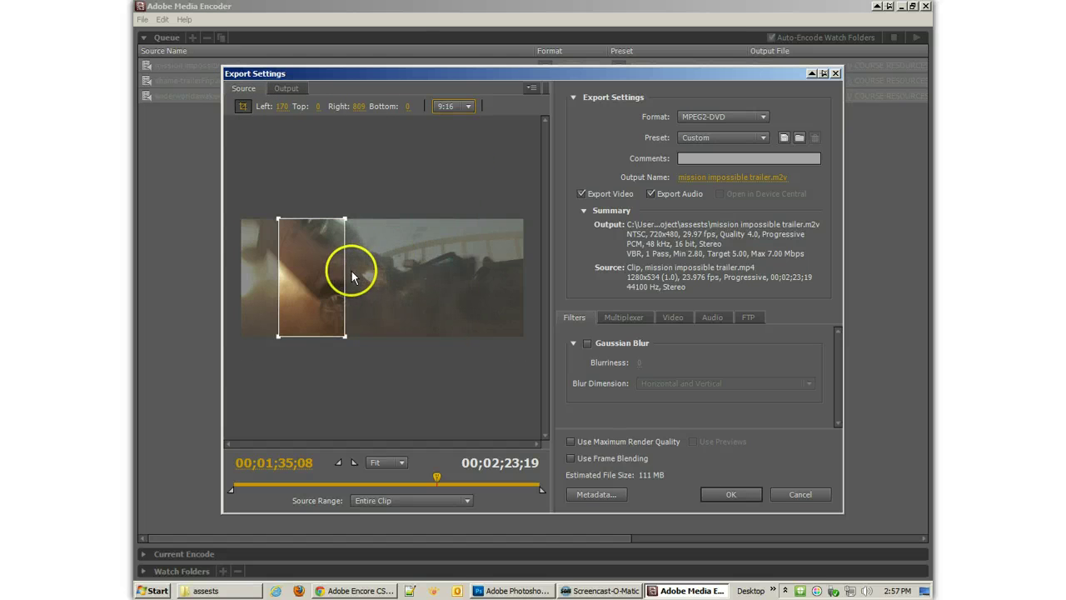
pyautogui.click(447, 110)
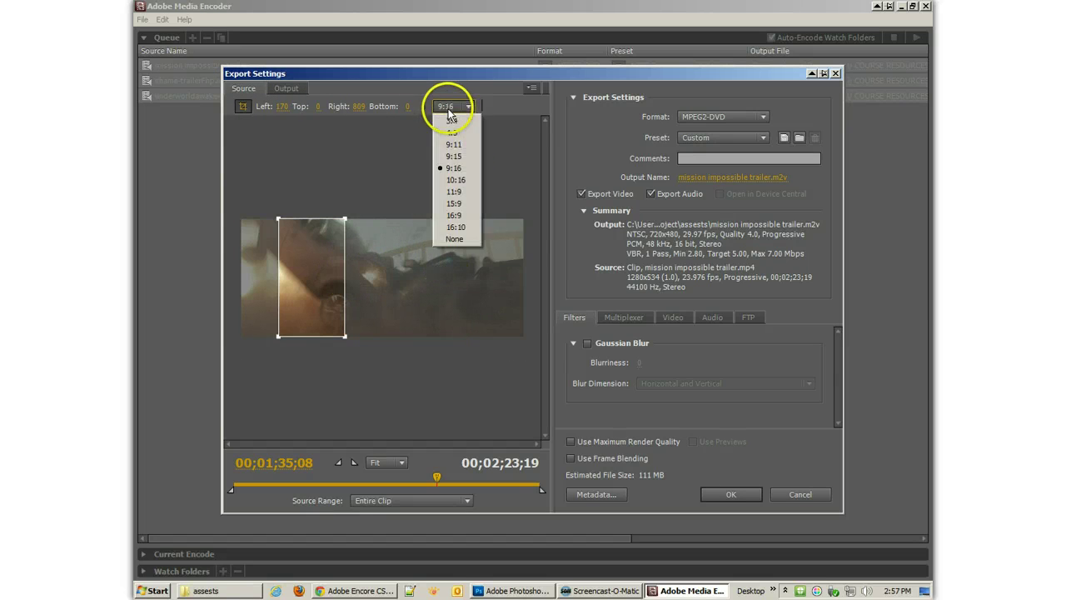
pyautogui.click(454, 239)
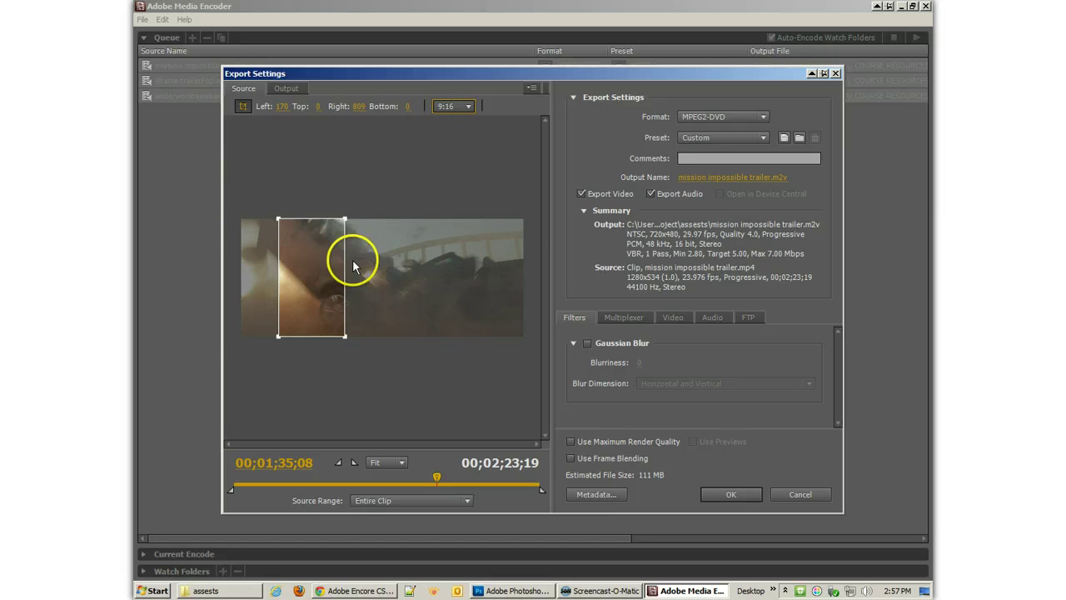
# - Widen the crop on the right to Right 138, comparing Source and Output views
pyautogui.moveTo(344, 261); pyautogui.dragTo(477, 254)
pyautogui.click(283, 90)
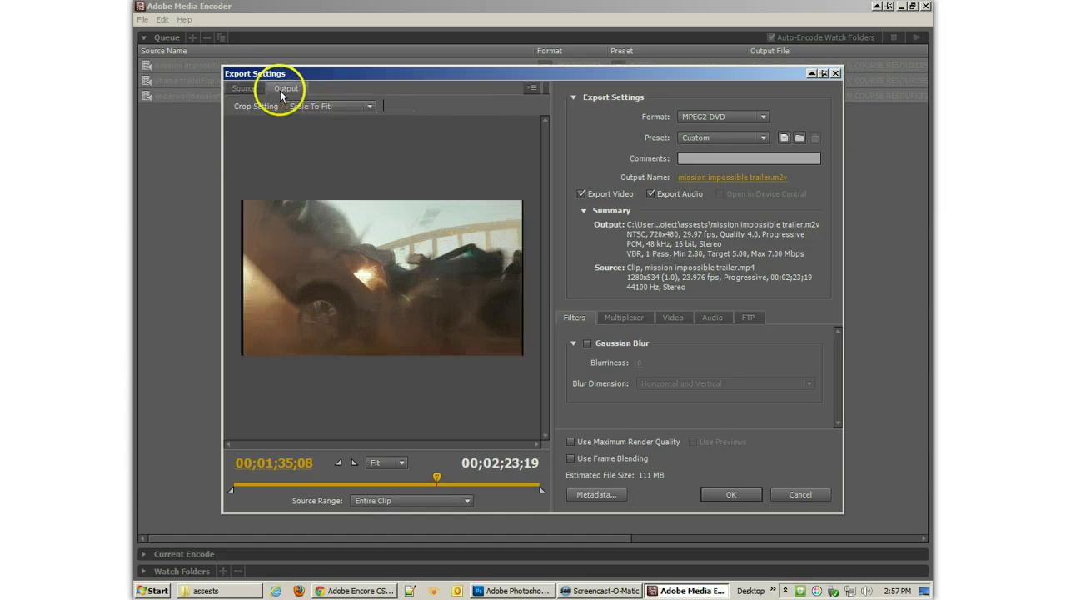
pyautogui.click(242, 88)
pyautogui.moveTo(477, 250); pyautogui.dragTo(492, 250)
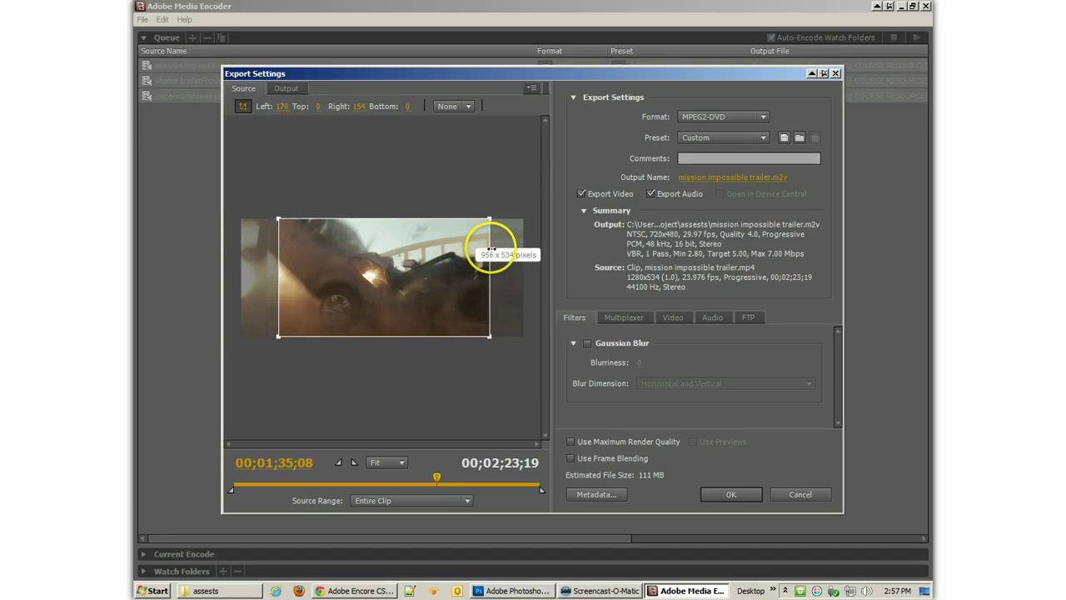
pyautogui.click(282, 90)
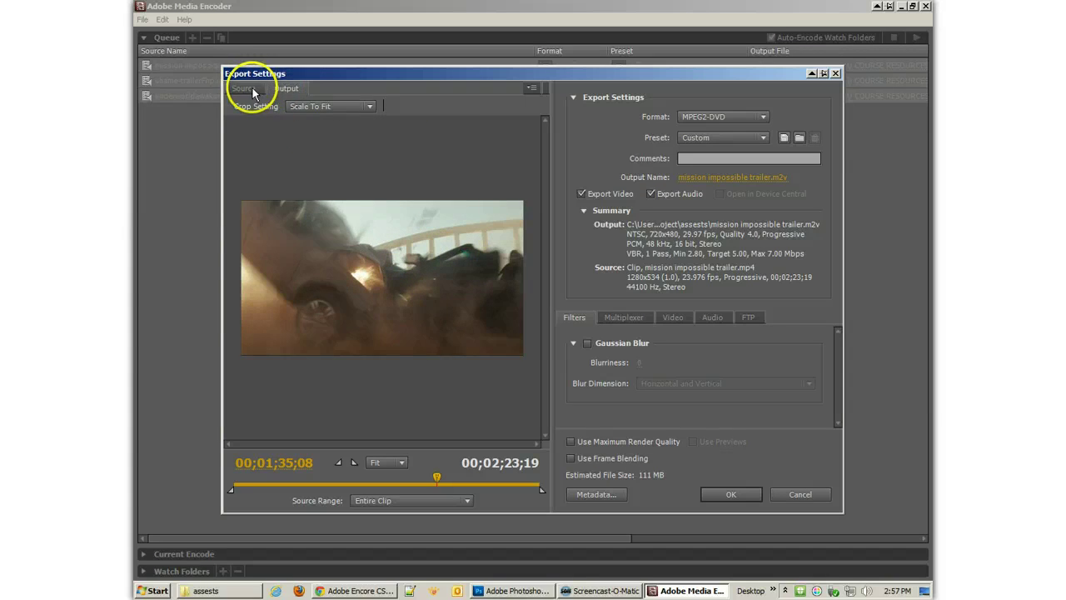
pyautogui.click(245, 89)
pyautogui.moveTo(495, 272); pyautogui.dragTo(496, 272)
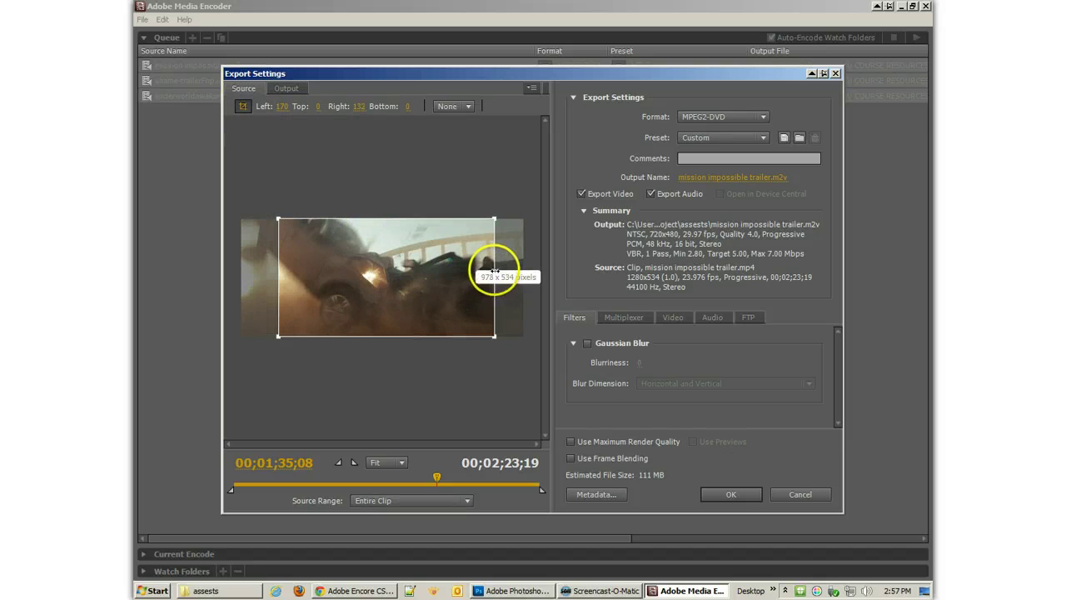
pyautogui.click(283, 90)
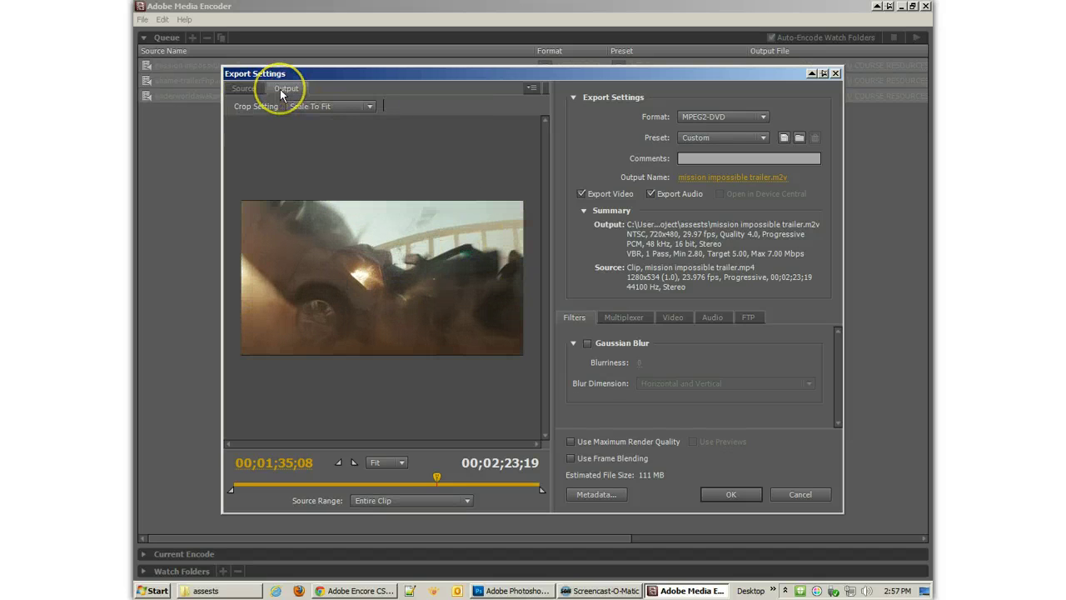
pyautogui.click(256, 88)
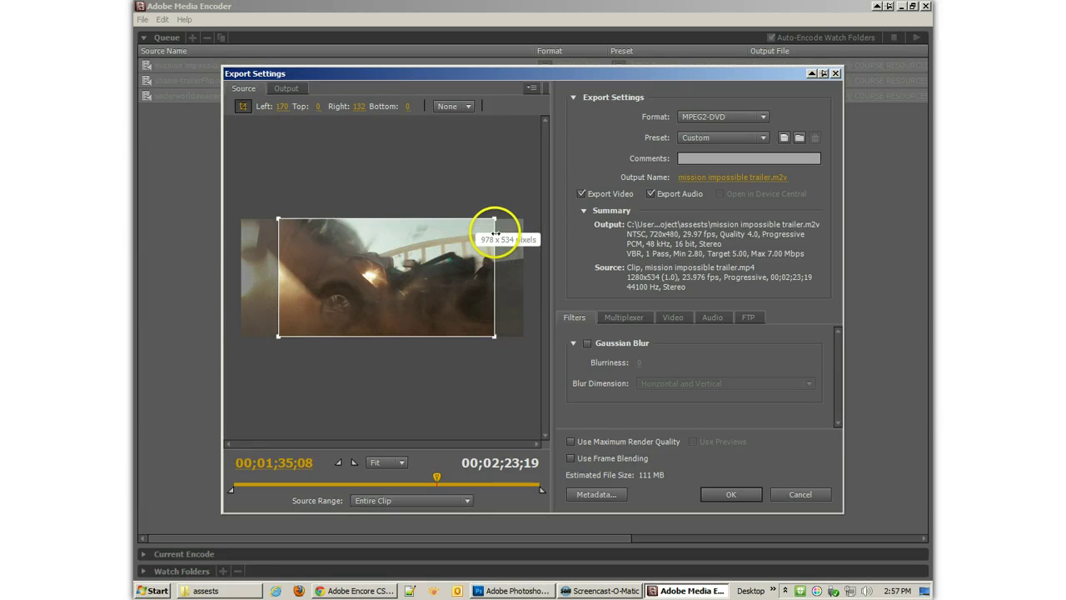
pyautogui.click(291, 89)
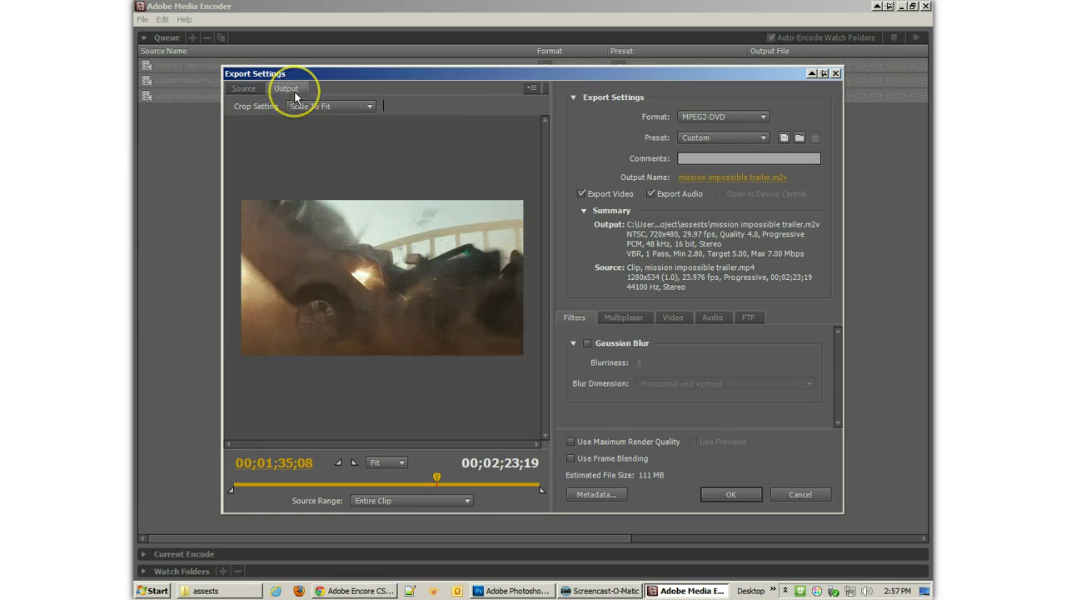
pyautogui.click(250, 88)
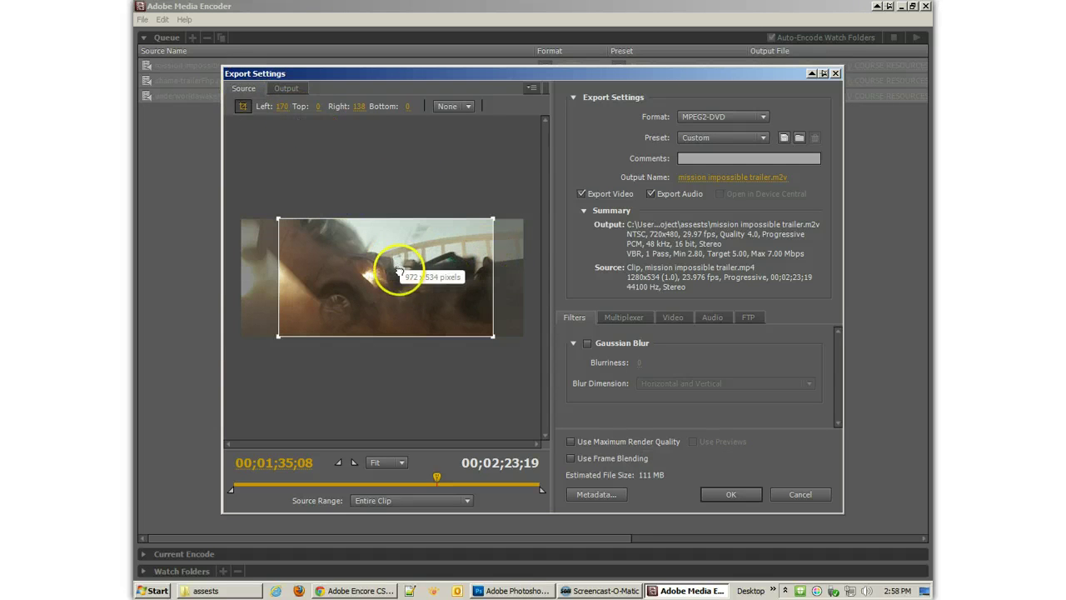
# - Centre the mission impossible trailer's crop at 154 px left and right, checking the scrubbed output preview
pyautogui.moveTo(405, 257)
pyautogui.mouseDown()
pyautogui.moveTo(392, 261)
pyautogui.moveTo(398, 274)
pyautogui.mouseUp()
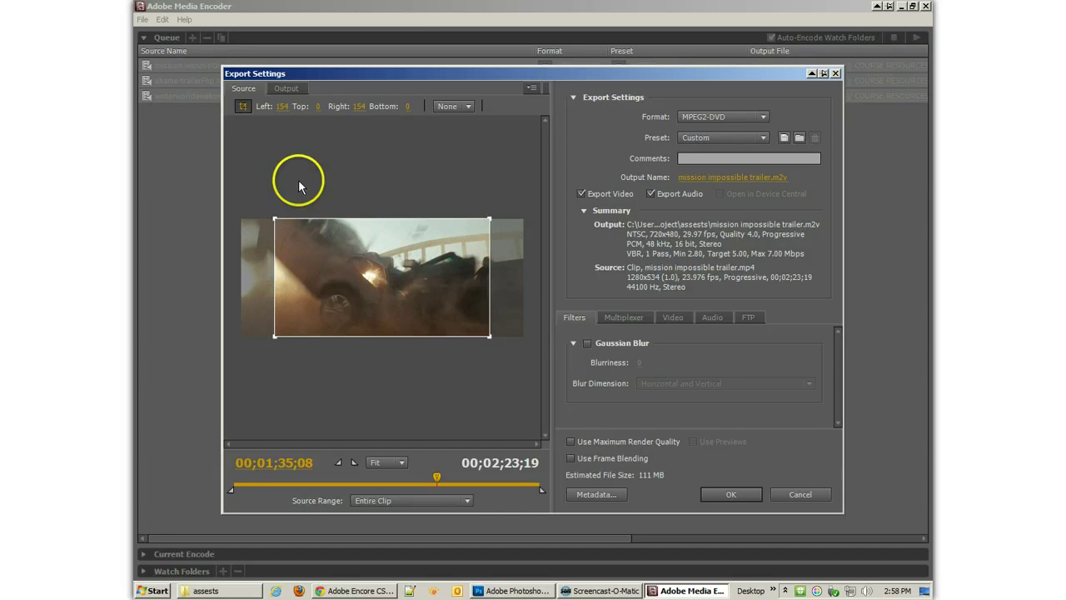
pyautogui.click(287, 89)
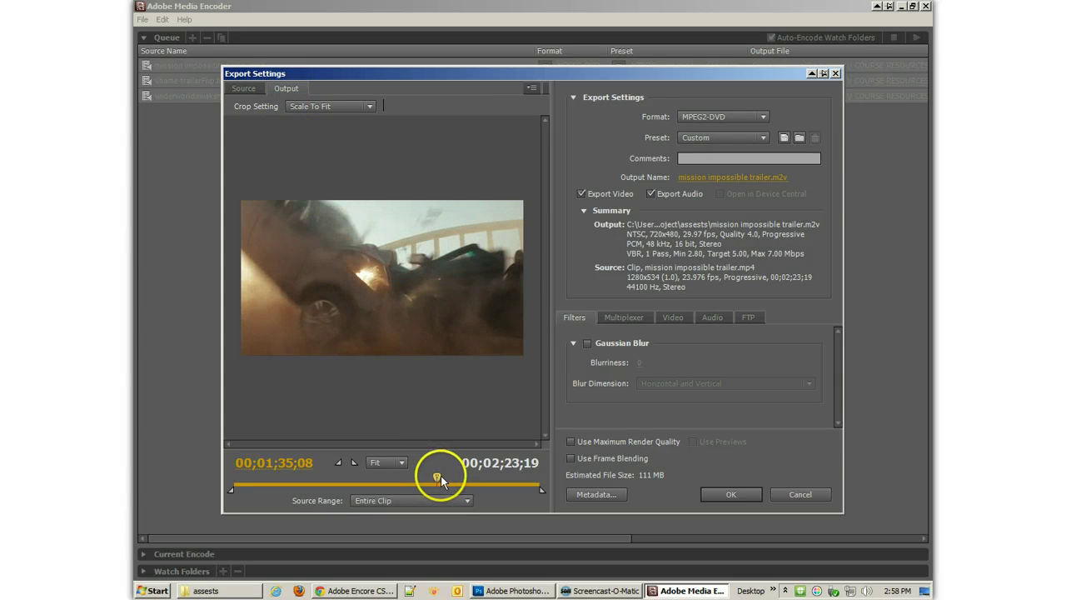
pyautogui.moveTo(491, 481); pyautogui.dragTo(462, 483)
pyautogui.moveTo(307, 488); pyautogui.dragTo(252, 500)
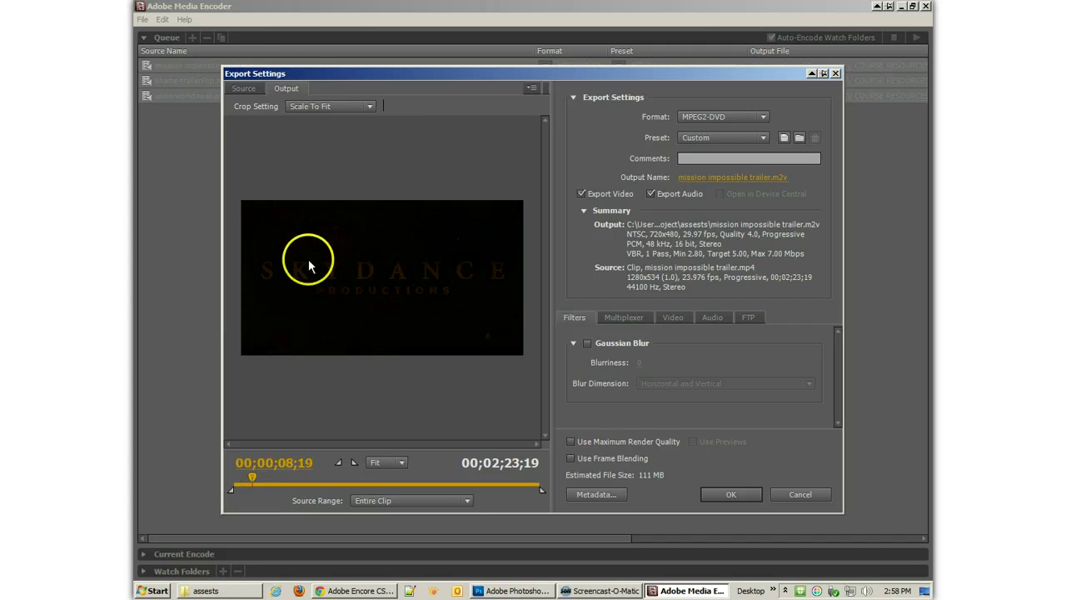
pyautogui.click(246, 90)
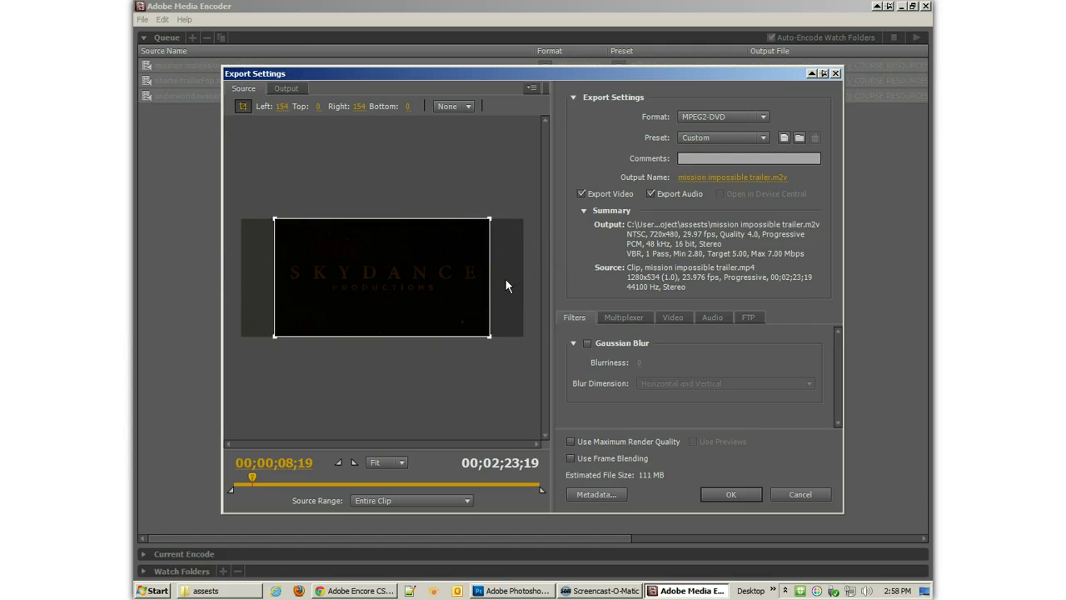
# - Accept the crop, then set the multiplexer to DVD with constant bitrate for all three trailers
pyautogui.click(746, 494)
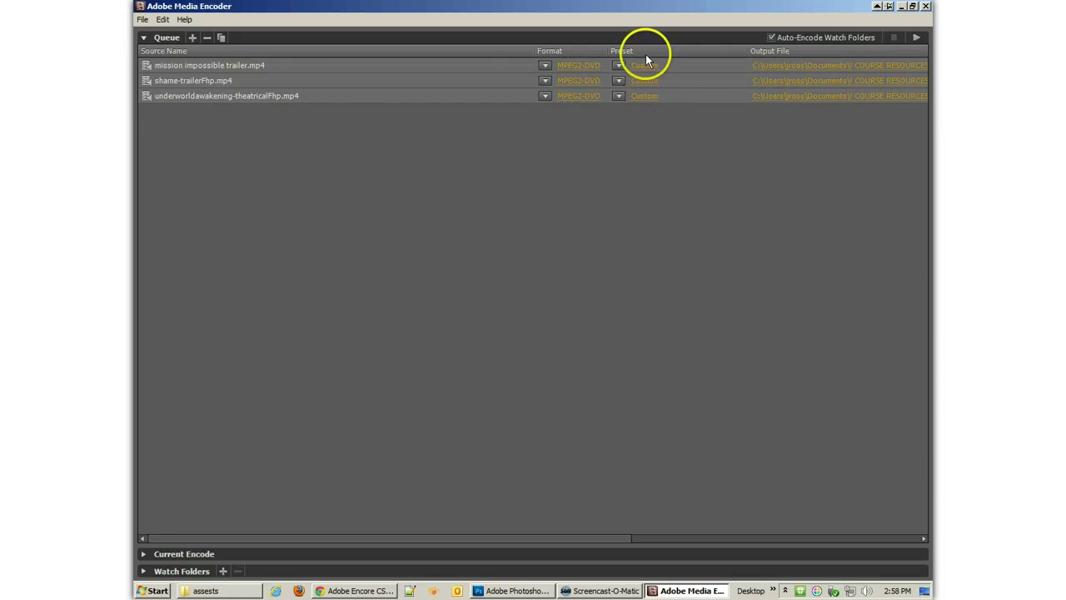
pyautogui.click(643, 66)
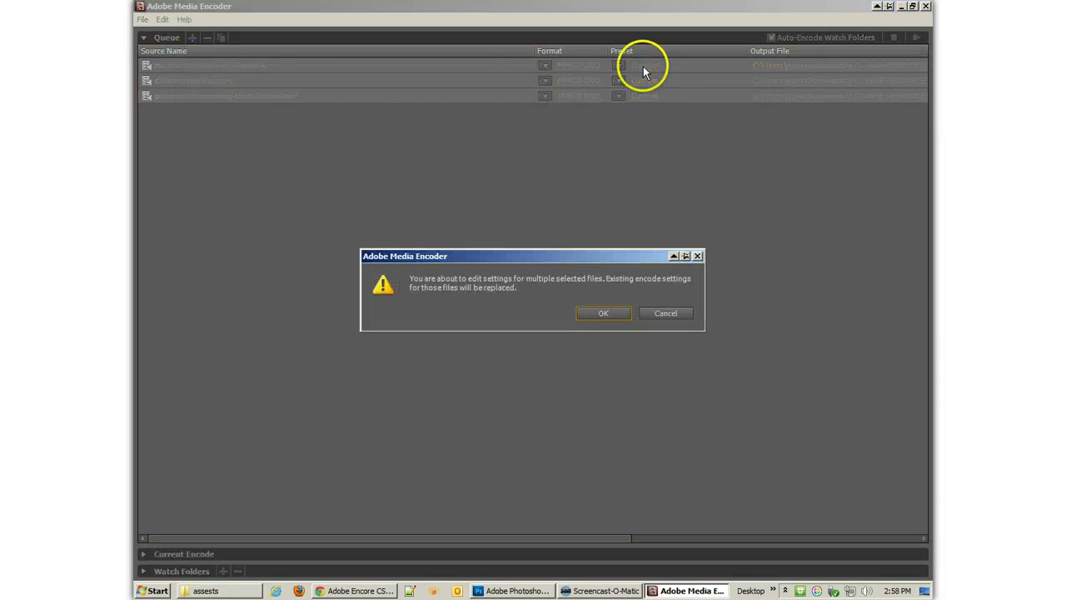
pyautogui.click(590, 318)
pyautogui.click(636, 317)
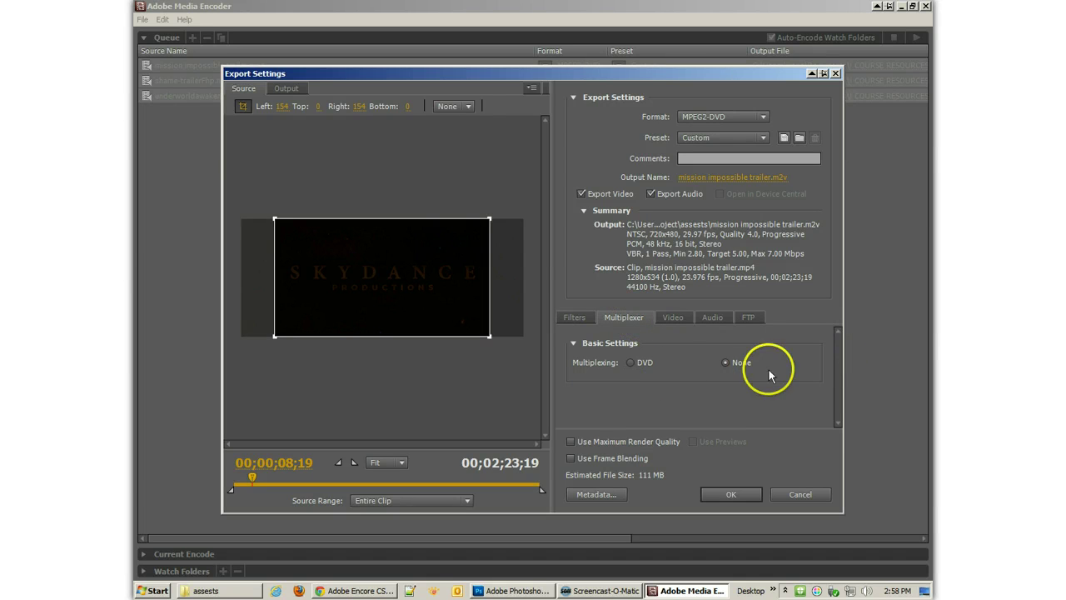
pyautogui.click(643, 364)
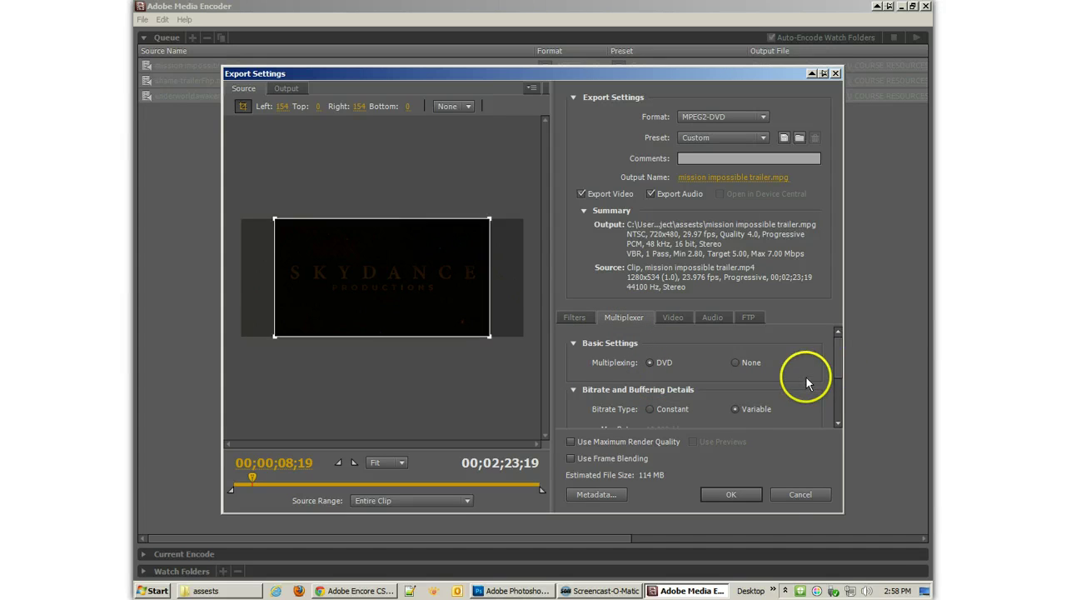
pyautogui.moveTo(839, 373); pyautogui.dragTo(839, 391)
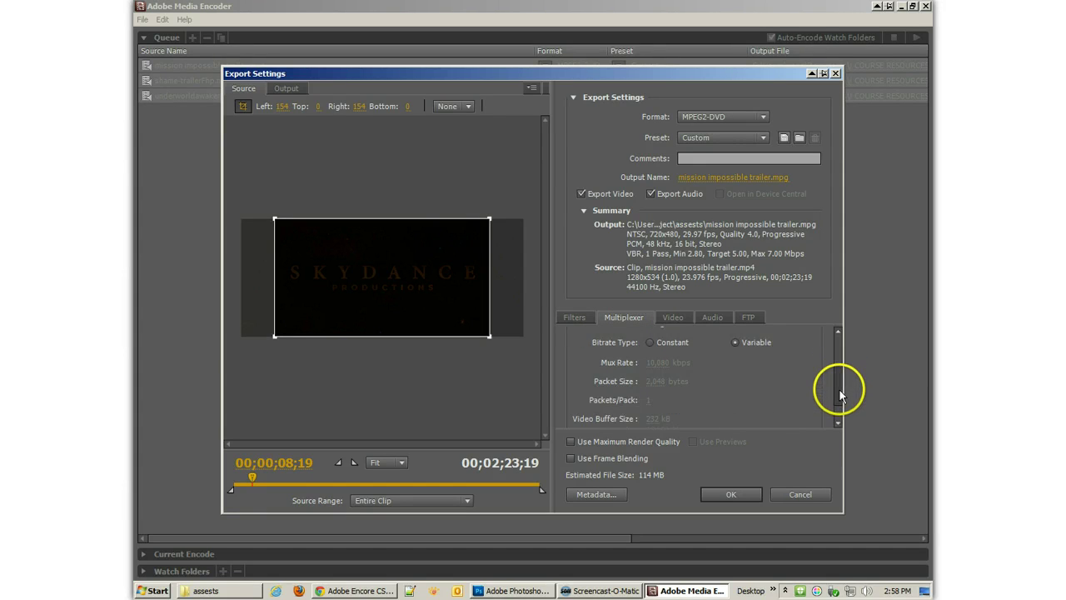
pyautogui.click(650, 342)
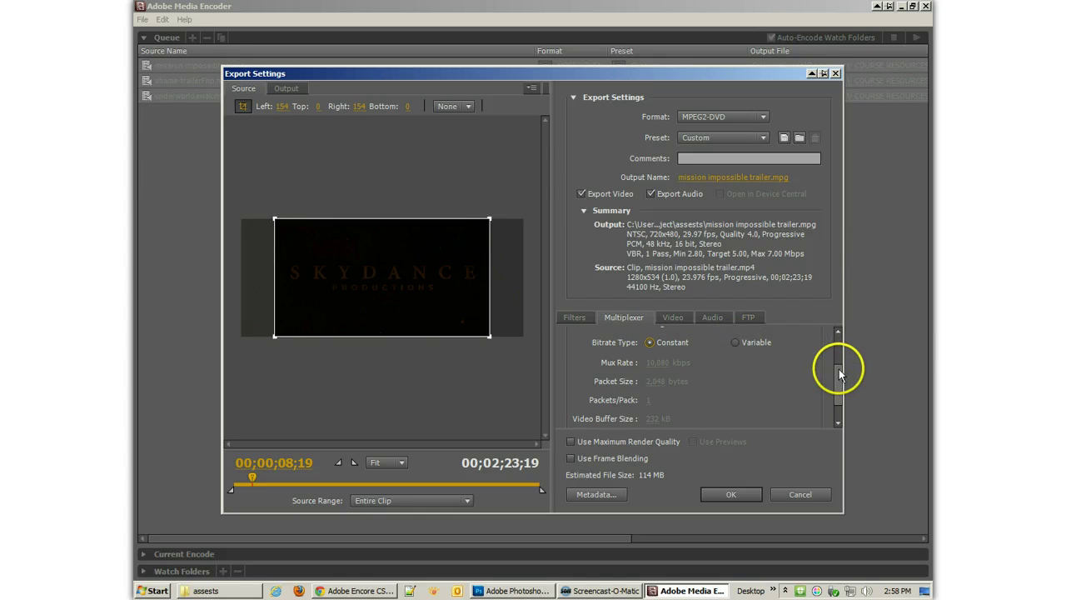
pyautogui.moveTo(840, 375); pyautogui.dragTo(844, 337)
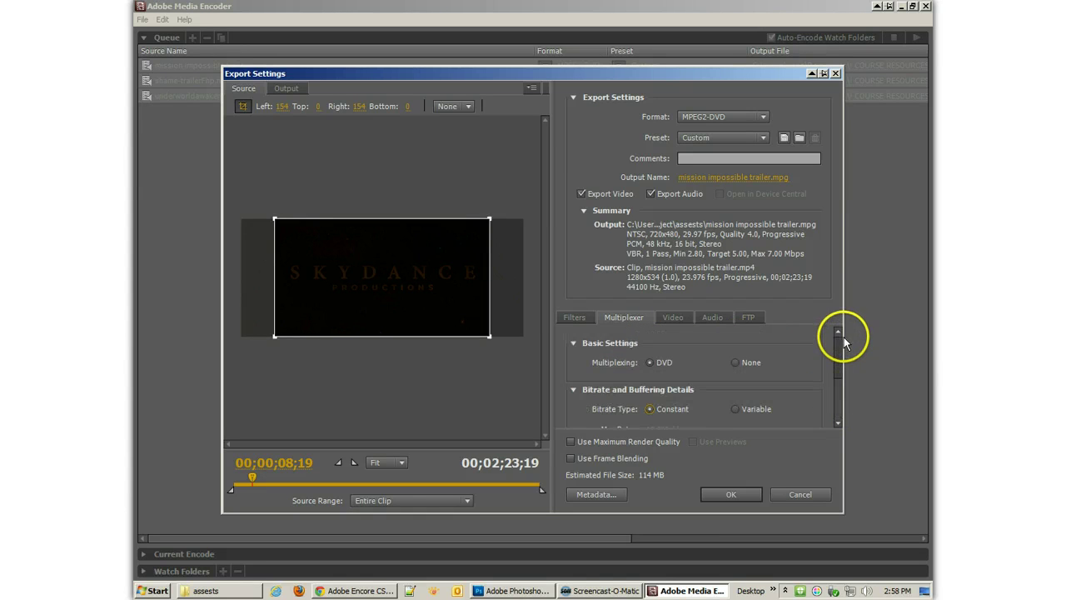
# - Set video quality to 5 and bitrate encoding to CBR at 6 Mbps, then accept
pyautogui.click(673, 317)
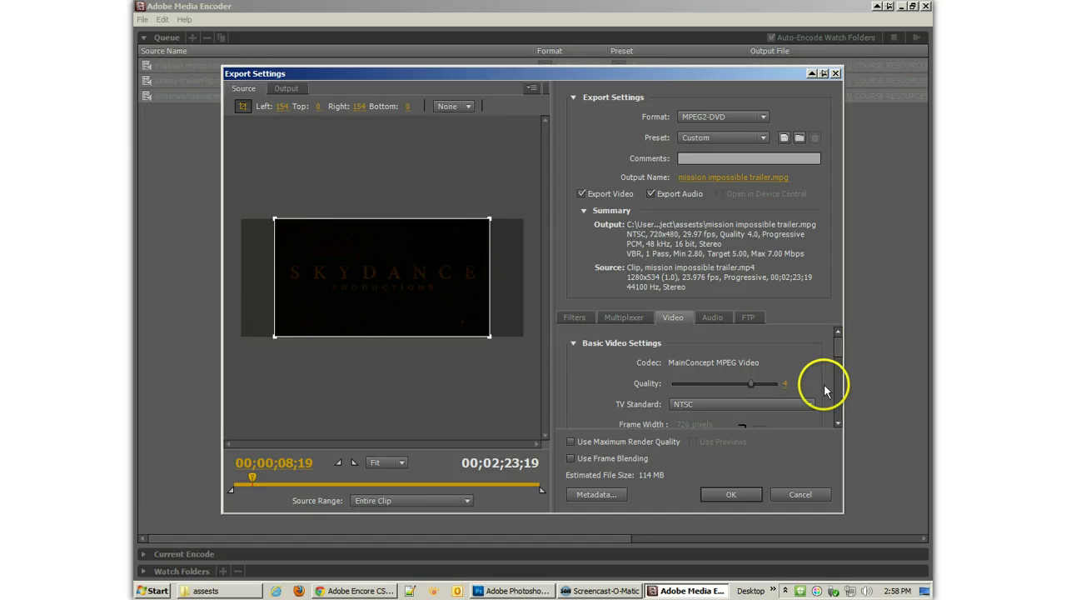
pyautogui.scroll(-3, 844, 353)
pyautogui.scroll(2, 817, 360)
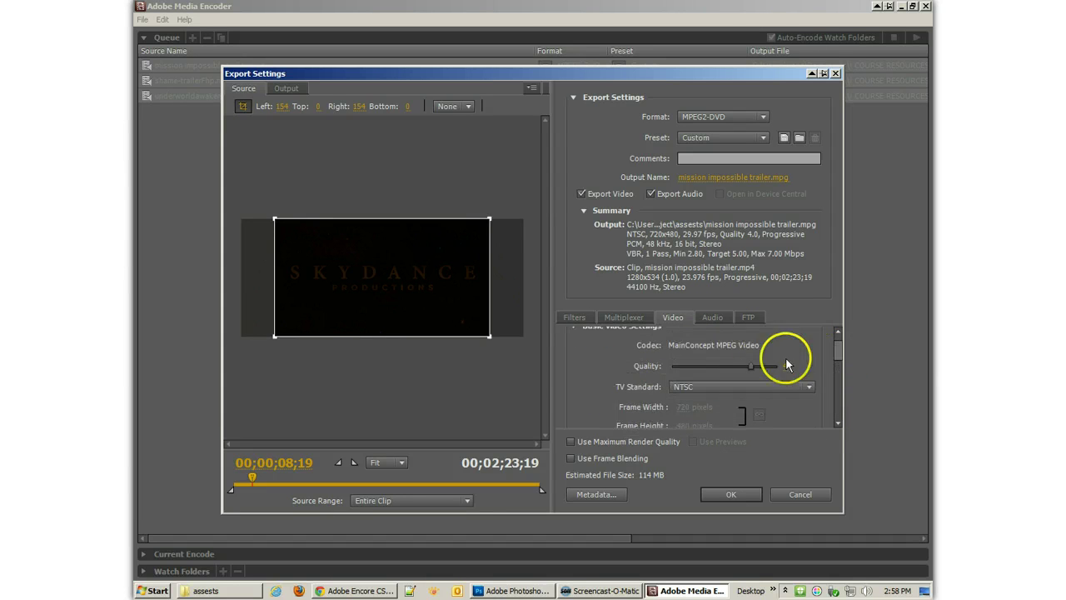
pyautogui.moveTo(751, 366); pyautogui.dragTo(840, 392)
pyautogui.click(693, 351)
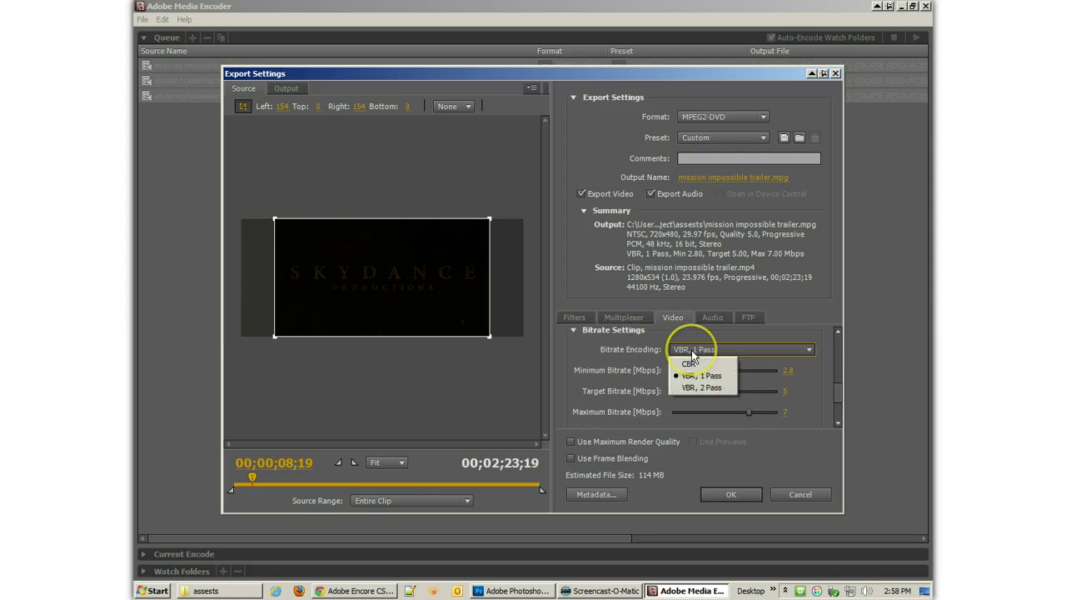
pyautogui.click(691, 362)
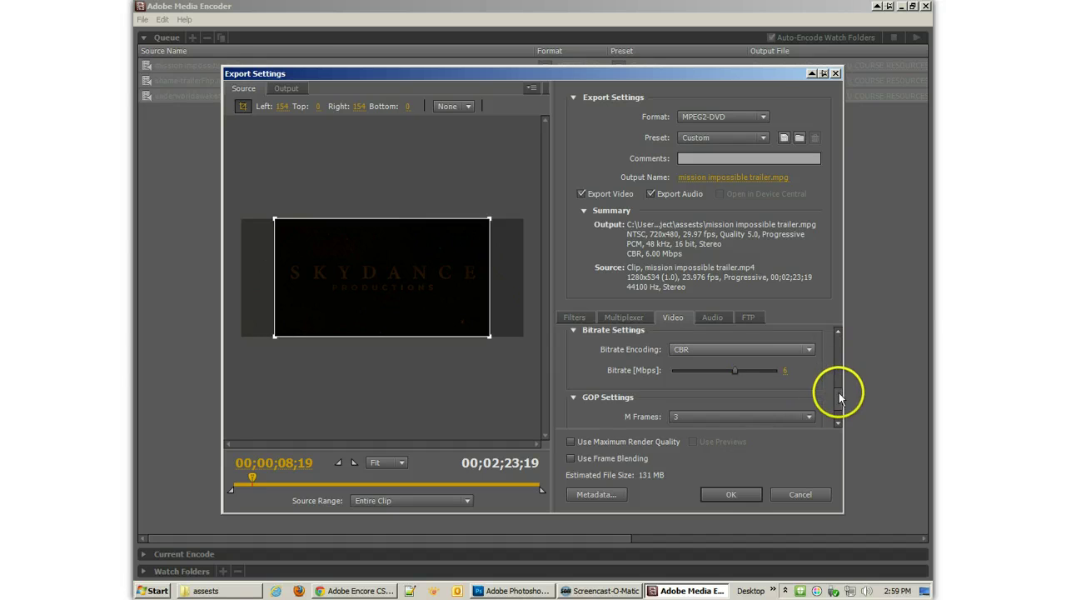
pyautogui.moveTo(843, 393); pyautogui.dragTo(838, 405)
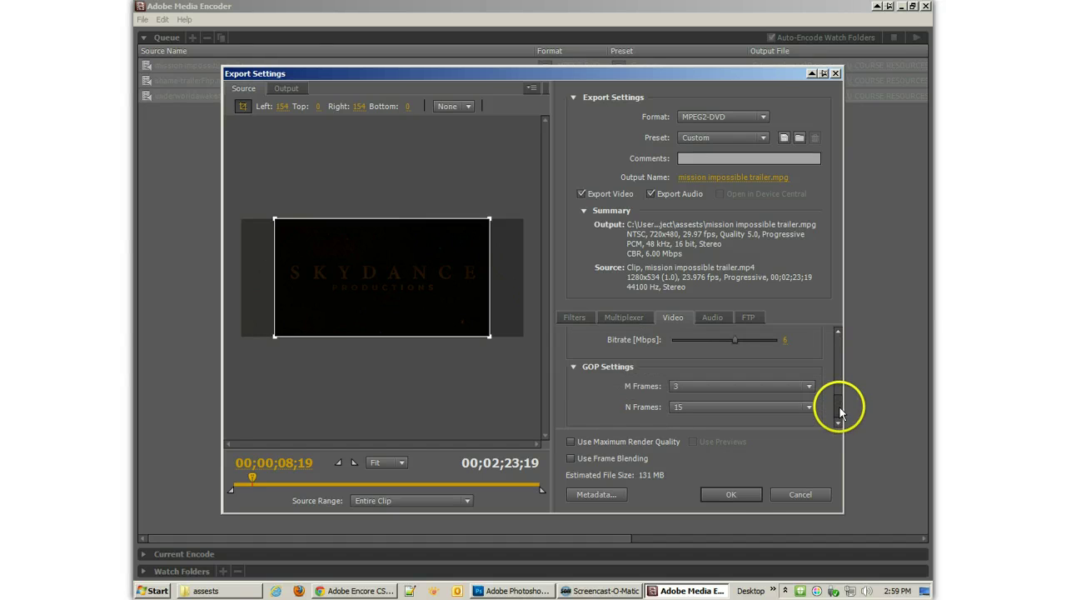
pyautogui.click(746, 498)
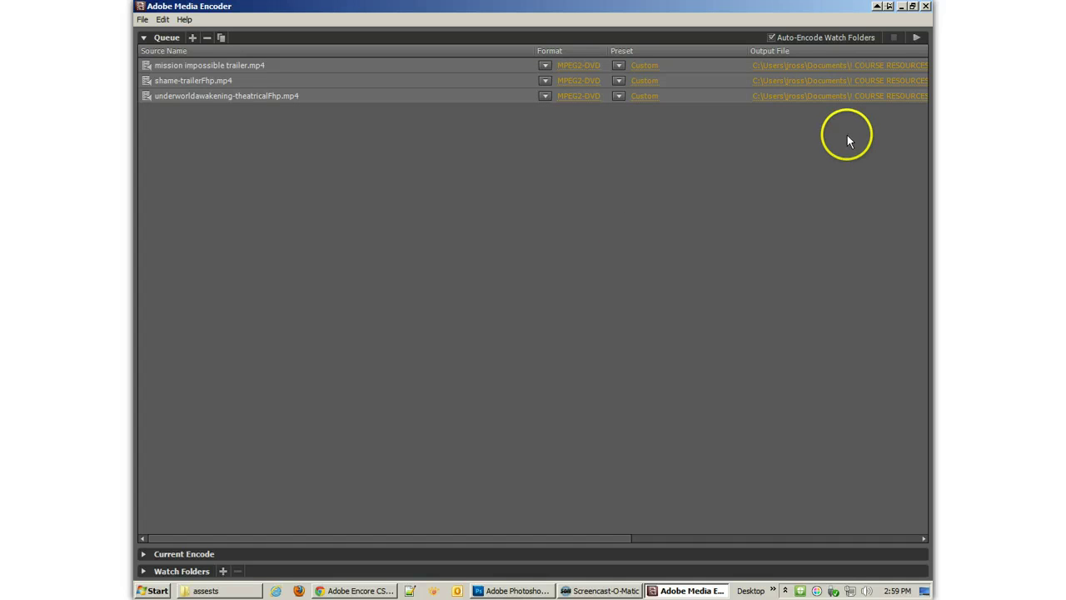
# - Start the encoding queue, then turn off cropping for the shame trailer so it outputs letterboxed
pyautogui.click(916, 38)
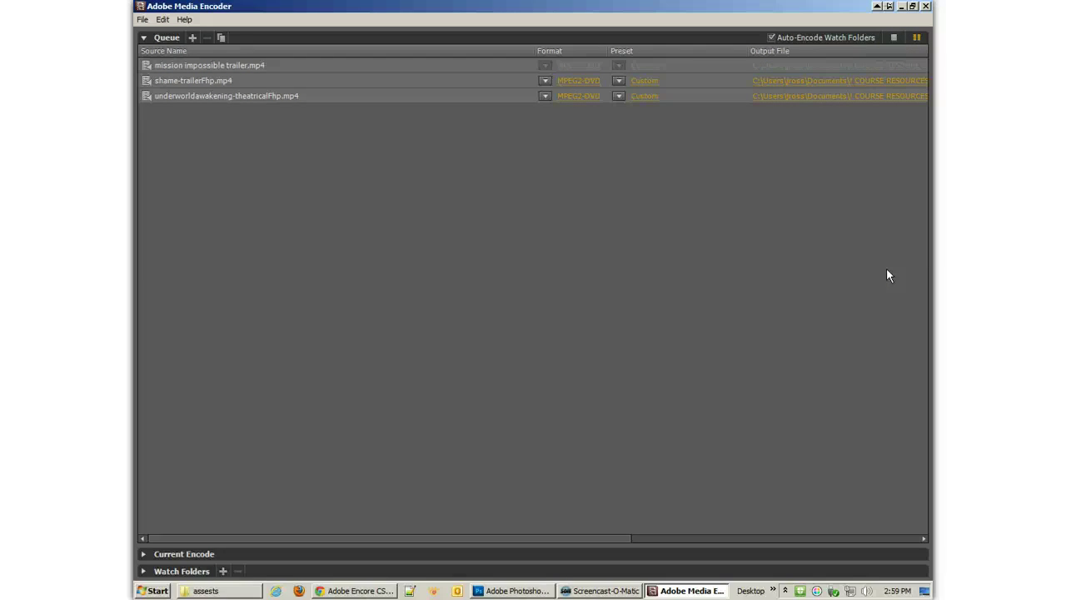
pyautogui.click(639, 84)
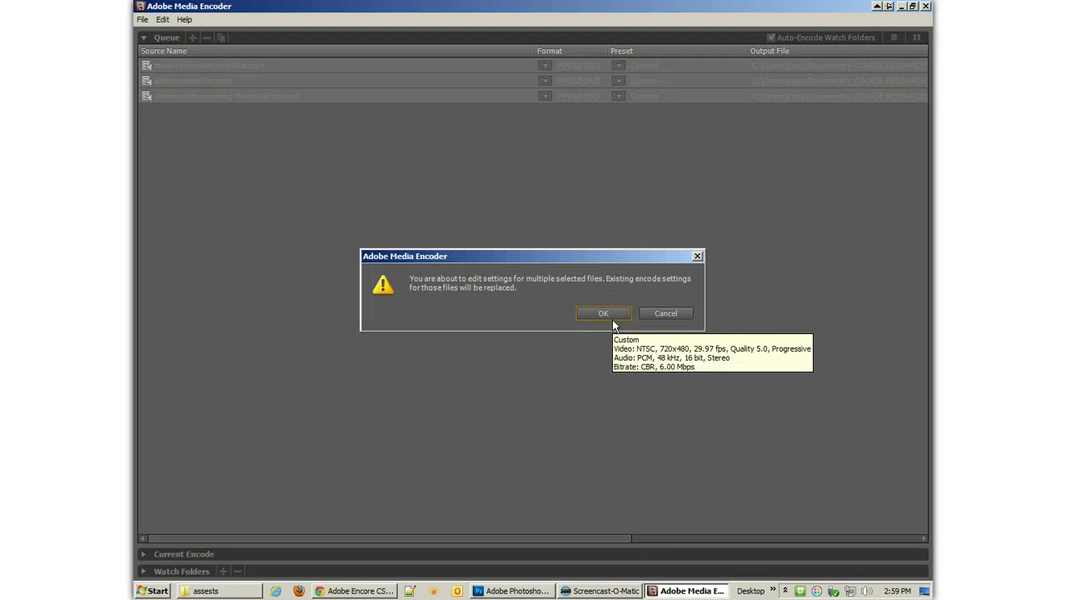
pyautogui.click(608, 315)
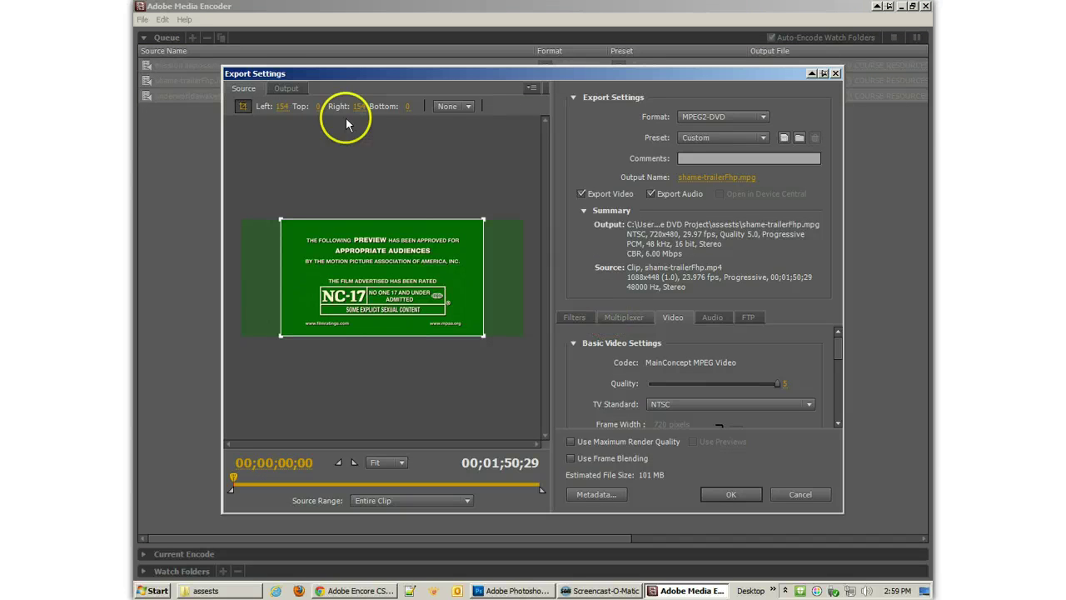
pyautogui.click(241, 107)
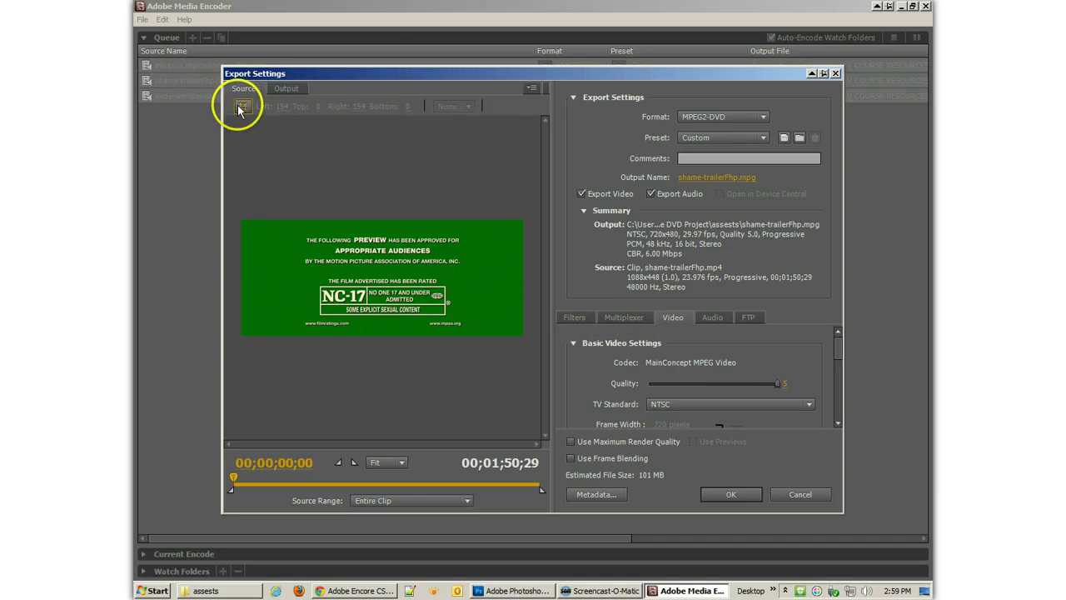
pyautogui.click(286, 90)
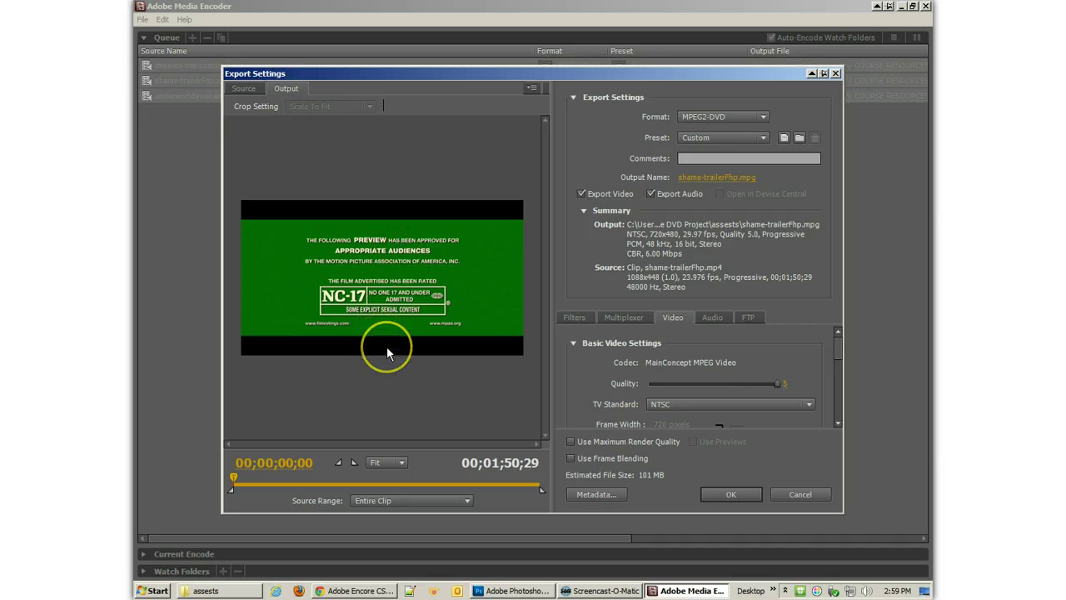
pyautogui.click(713, 494)
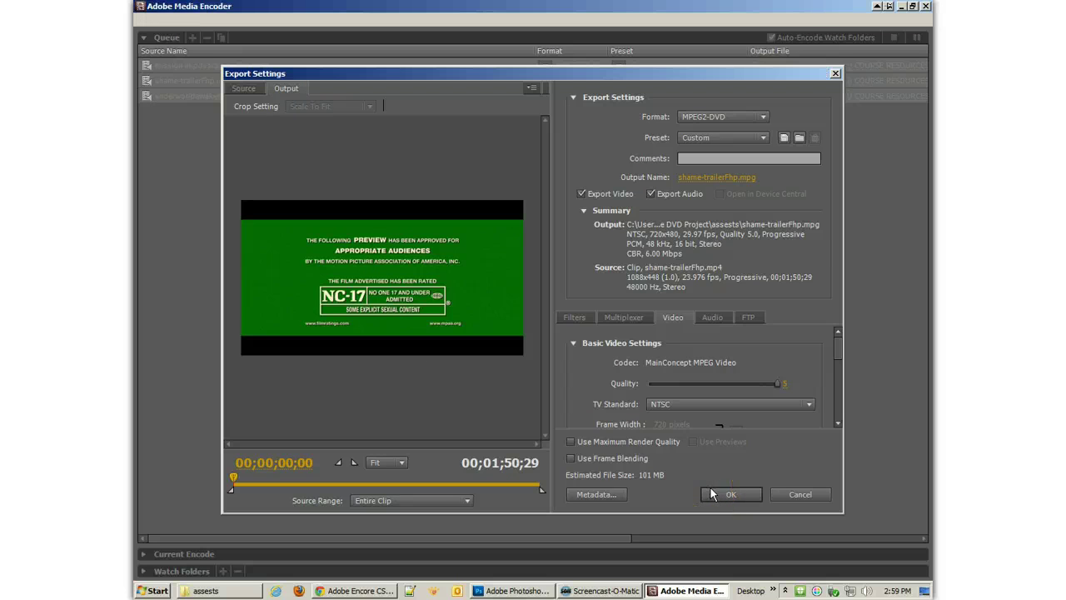
pyautogui.click(722, 494)
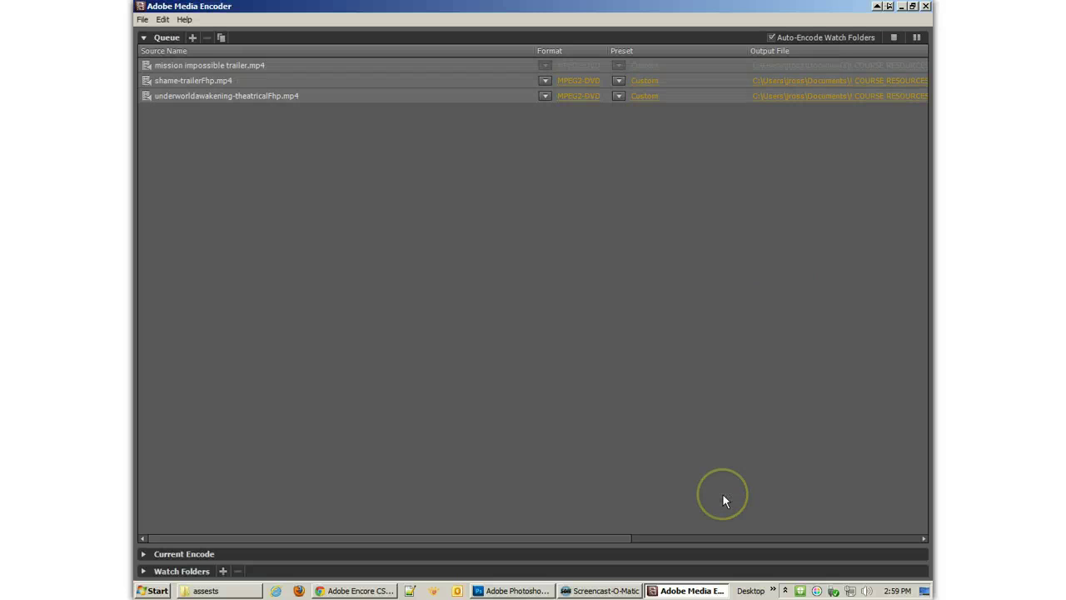
# - Review the Underworld trailer's letterboxed 720x480 output preview at several points and accept its settings
pyautogui.click(615, 193)
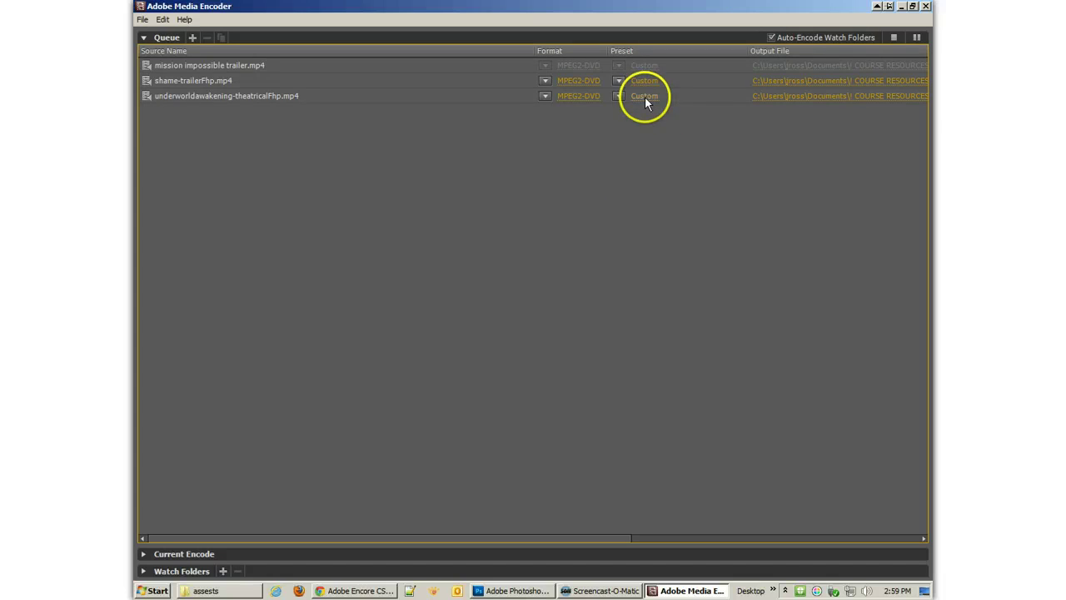
pyautogui.click(645, 96)
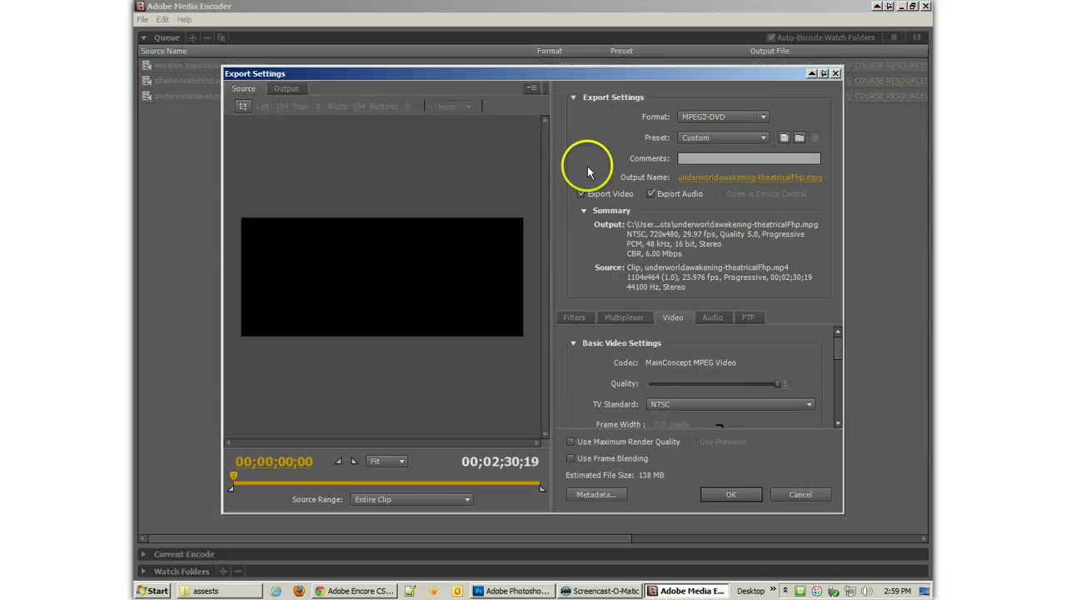
pyautogui.click(293, 93)
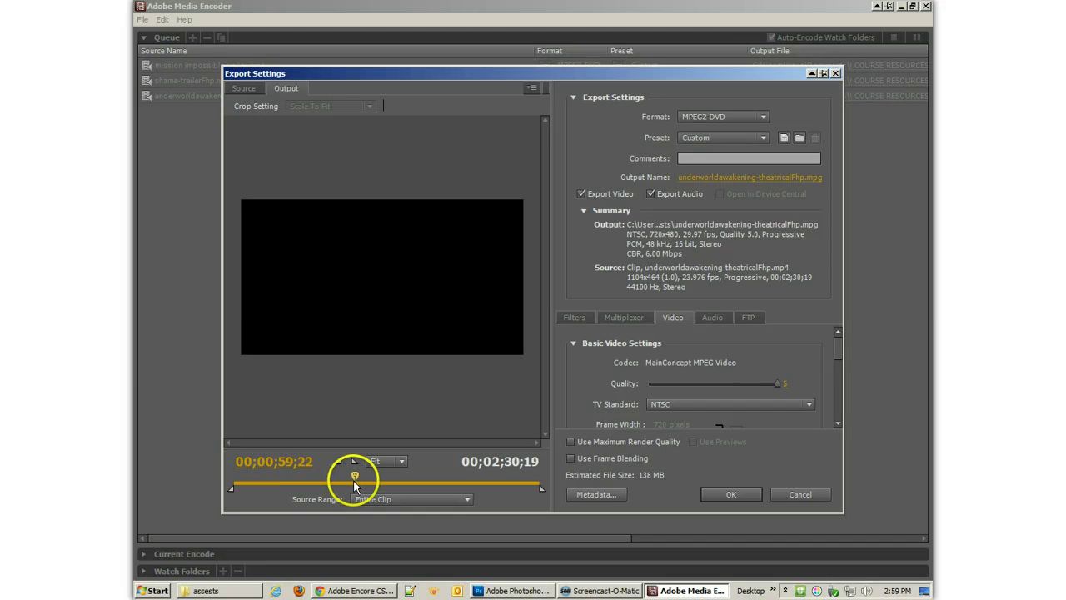
pyautogui.click(245, 89)
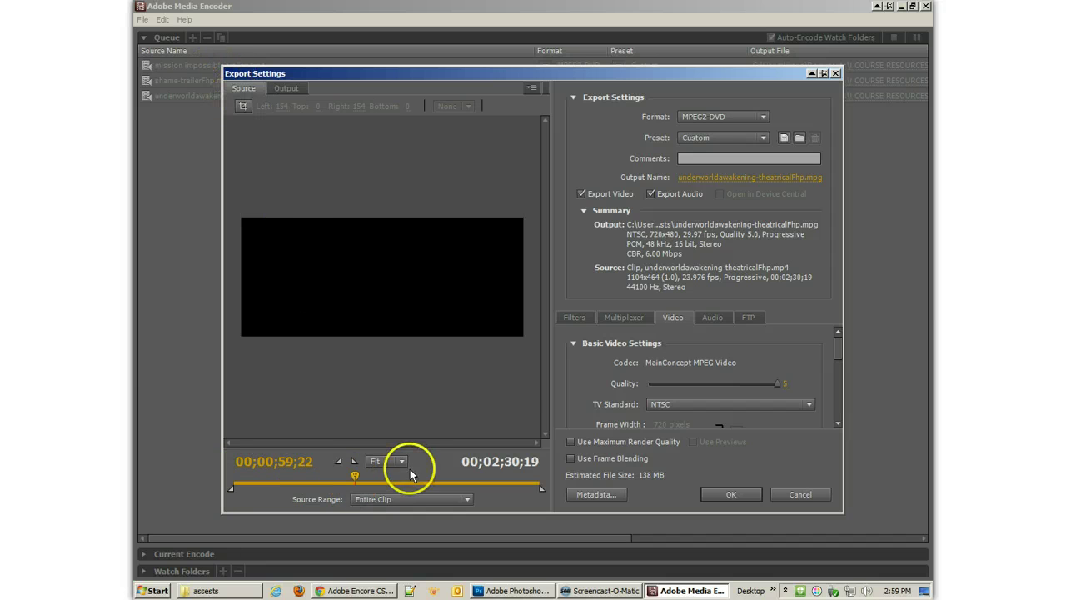
pyautogui.moveTo(356, 477); pyautogui.dragTo(424, 476)
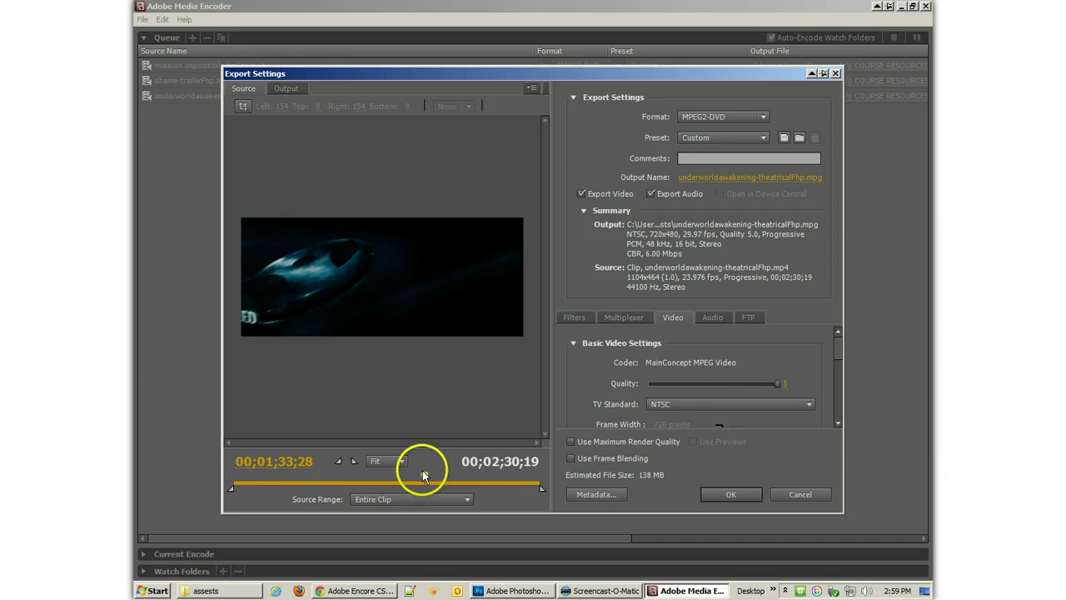
pyautogui.moveTo(424, 475); pyautogui.dragTo(470, 483)
pyautogui.click(284, 88)
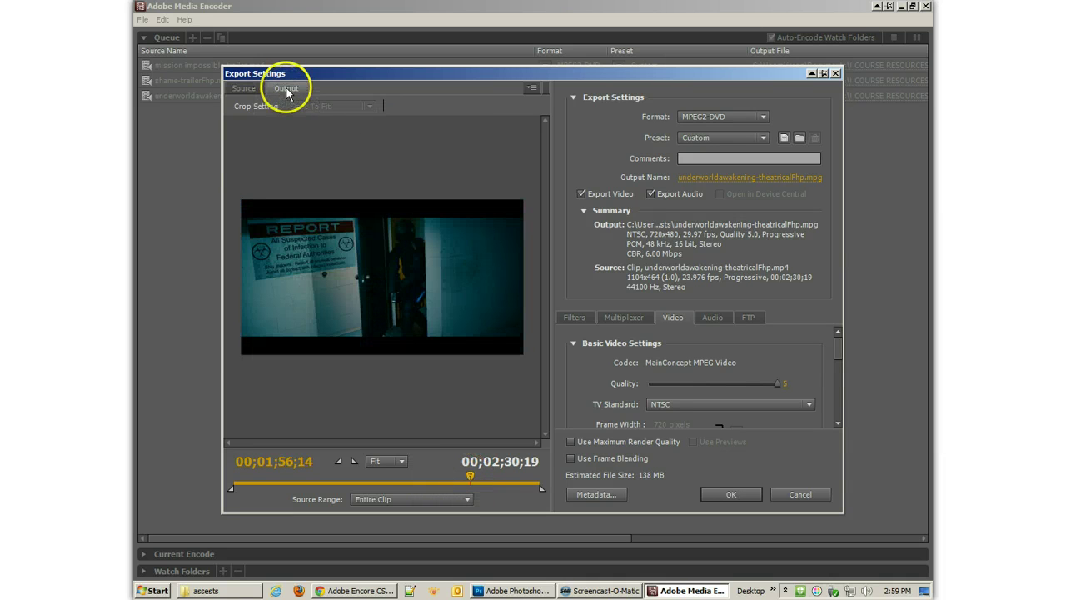
pyautogui.click(728, 494)
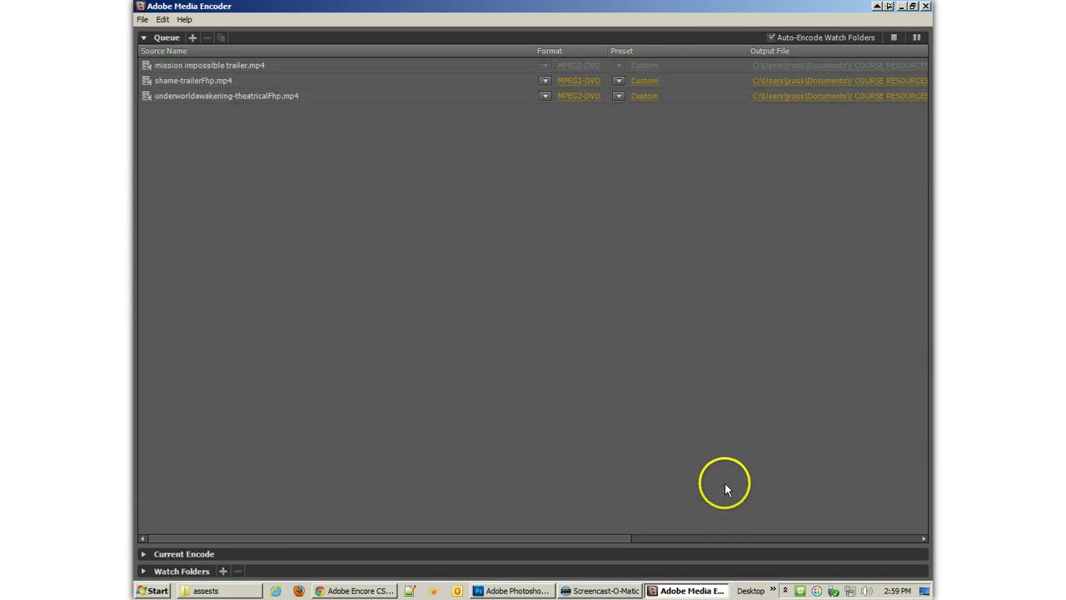
# - Show the Current Encode progress and wait until all three trailers finish encoding to MPEG2-DVD
pyautogui.click(144, 554)
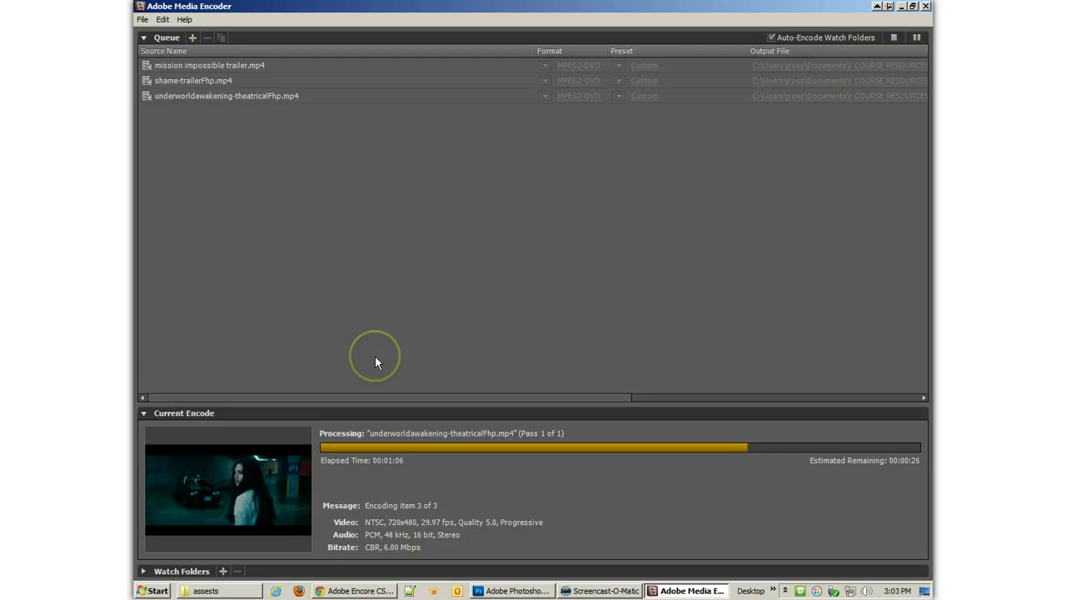
pyautogui.click(377, 386)
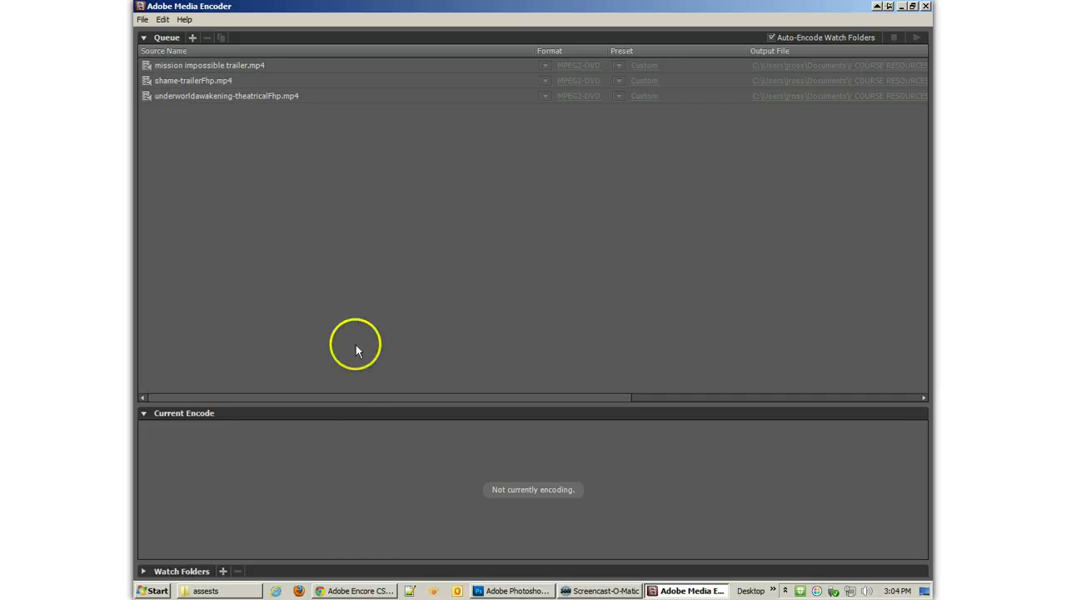
pyautogui.moveTo(377, 592)
# - Close the crashed Media Encoder and inspect the mission impossible trailer .mp4 and .mpg files
pyautogui.click(926, 7)
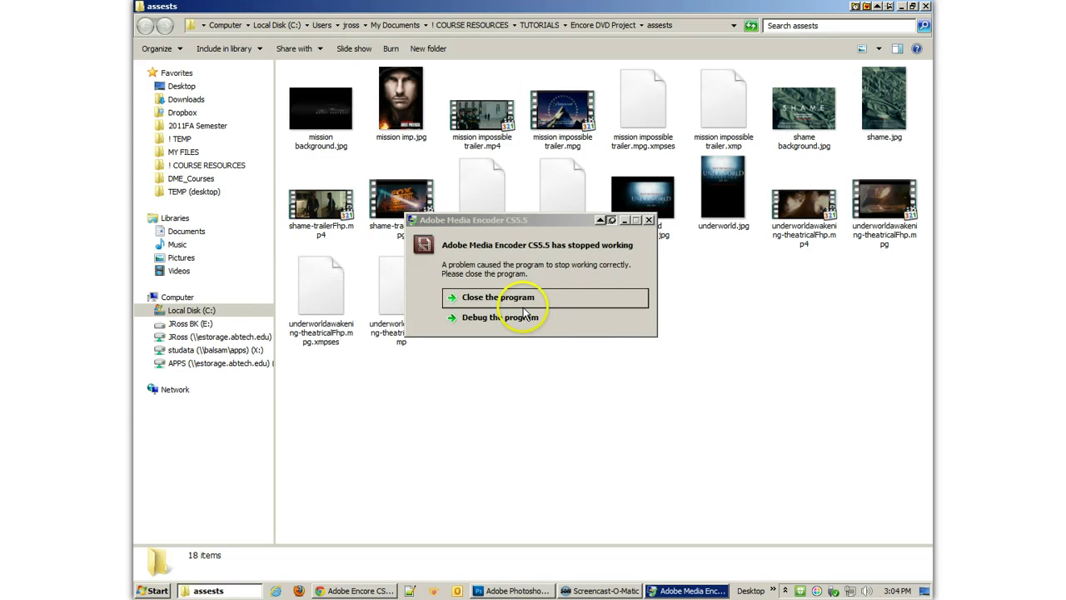
pyautogui.click(505, 300)
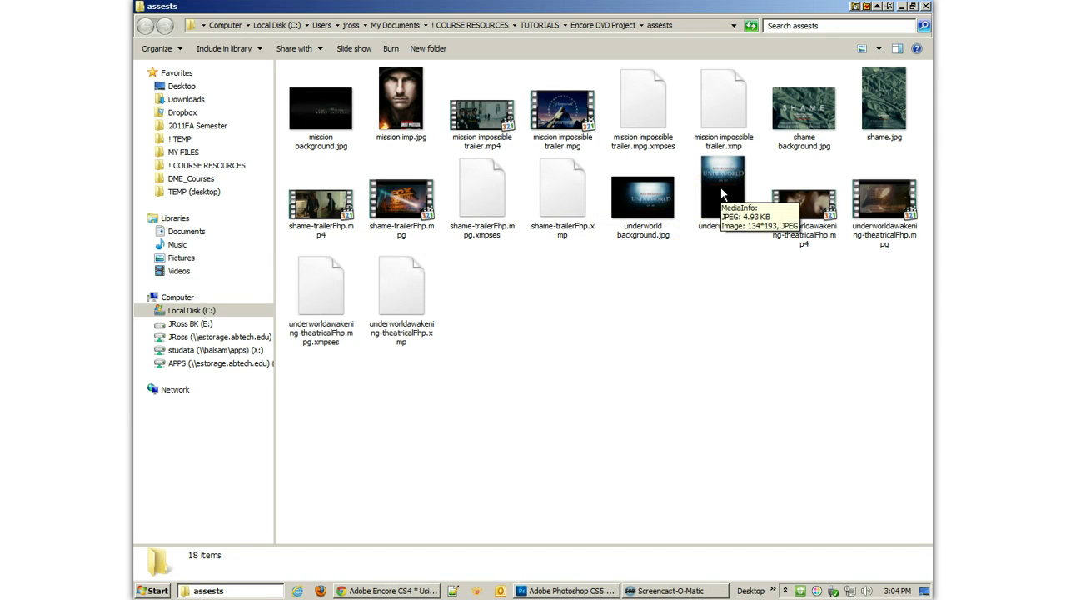
pyautogui.click(477, 123)
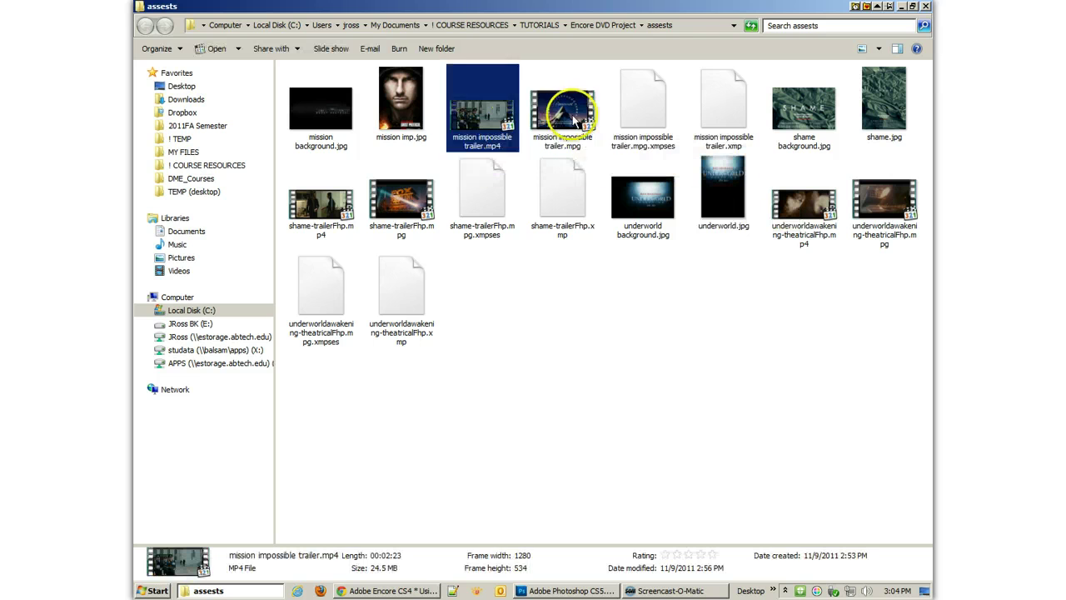
pyautogui.click(571, 122)
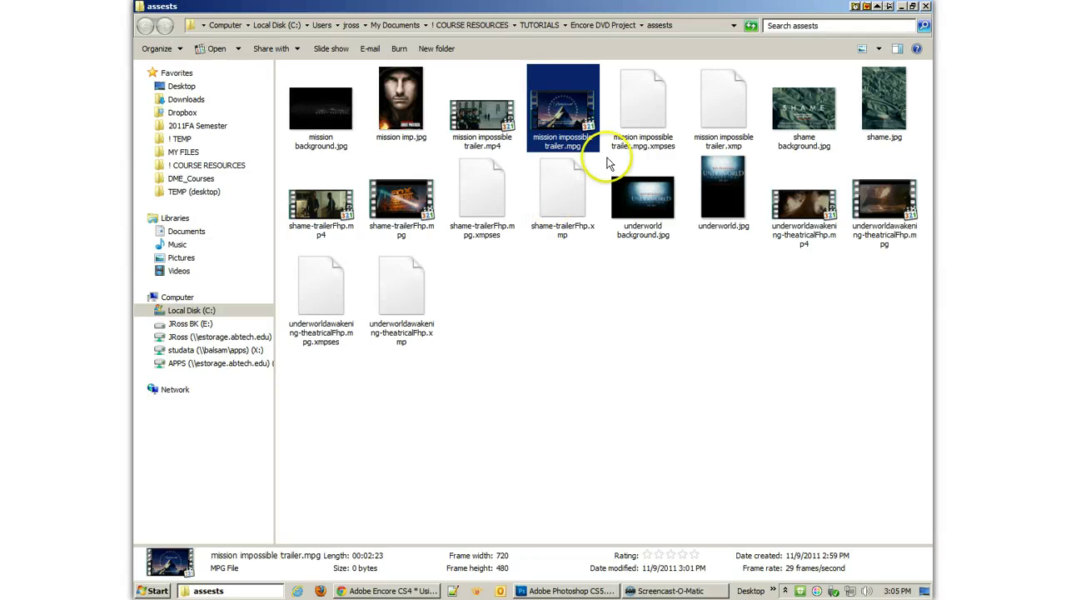
# - Delete the six .xmp and .xmpses sidecar files of the three trailers
pyautogui.click(642, 117)
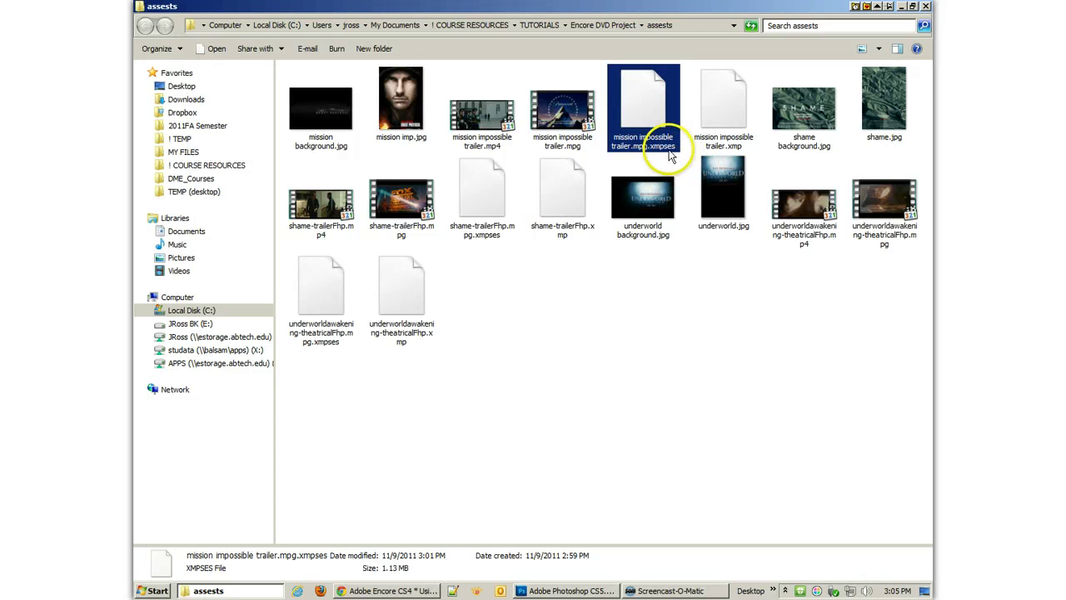
pyautogui.click(722, 112)
pyautogui.keyDown('ctrl'); pyautogui.click(662, 119); pyautogui.keyUp('ctrl')
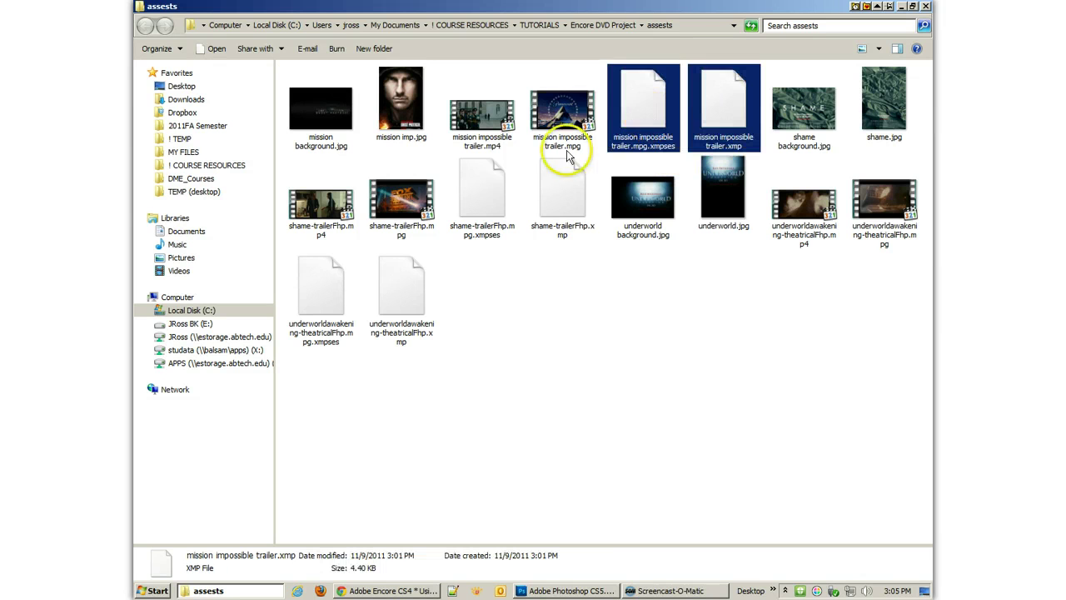
pyautogui.keyDown('ctrl'); pyautogui.click(559, 192); pyautogui.keyUp('ctrl')
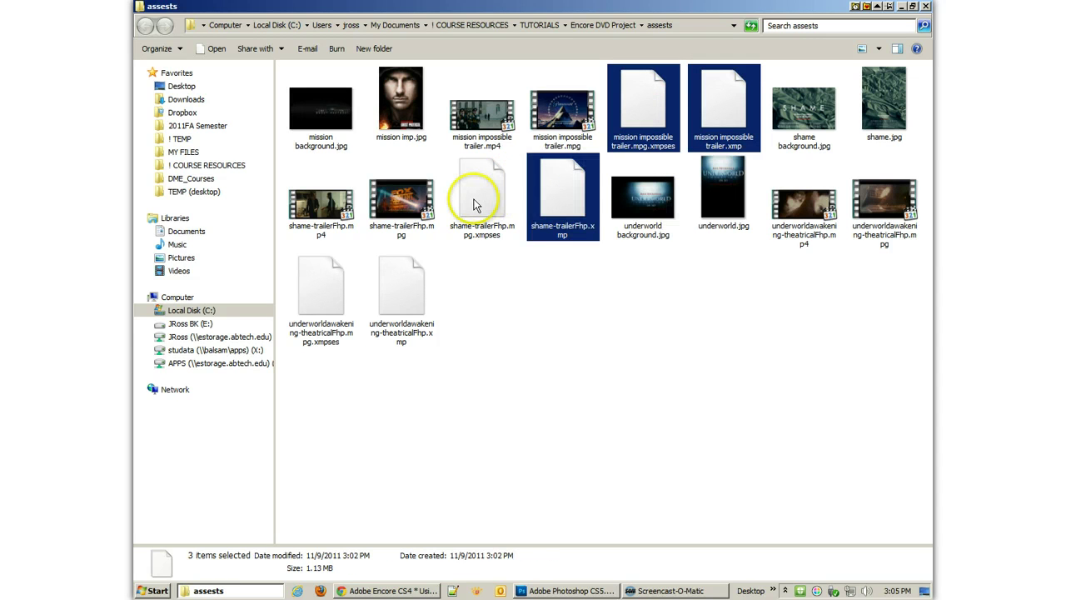
pyautogui.keyDown('ctrl'); pyautogui.click(476, 202); pyautogui.keyUp('ctrl')
pyautogui.keyDown('ctrl'); pyautogui.click(398, 310); pyautogui.keyUp('ctrl')
pyautogui.keyDown('ctrl'); pyautogui.click(316, 315); pyautogui.keyUp('ctrl')
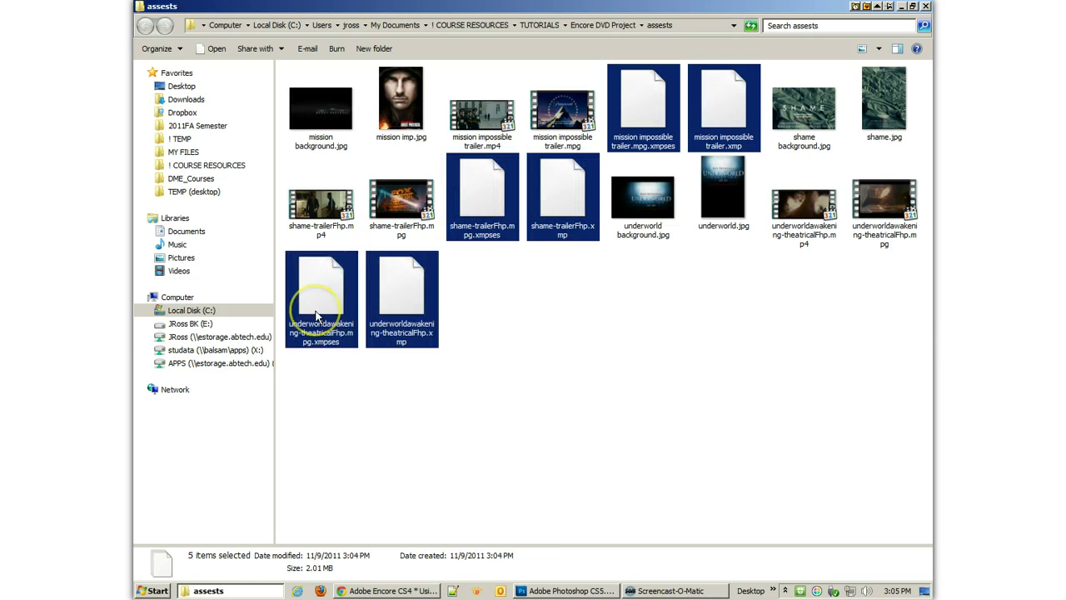
pyautogui.press('Delete')
pyautogui.press('Return')
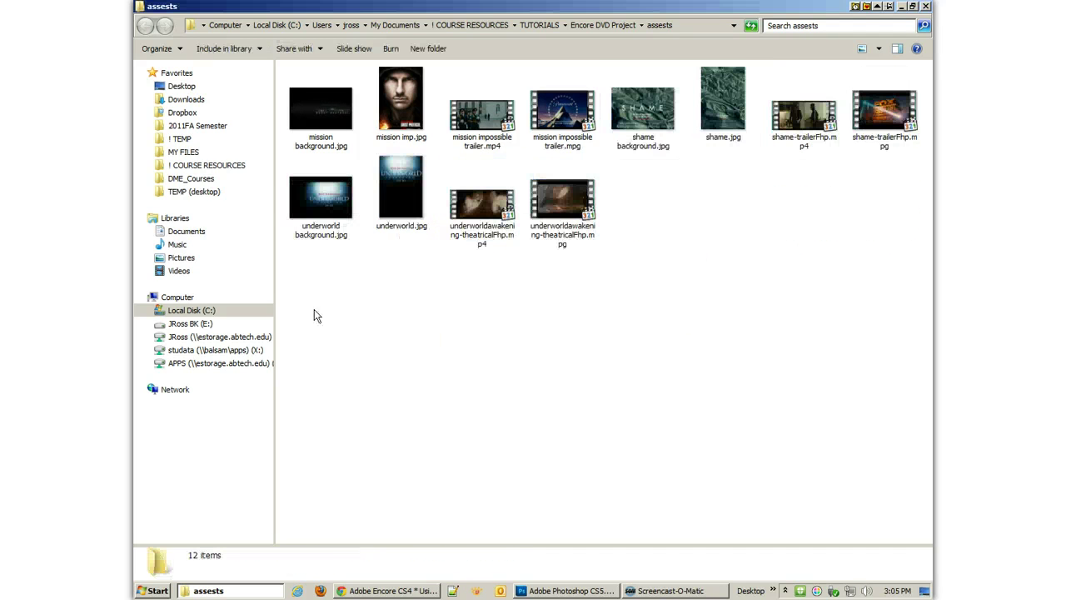
pyautogui.click(664, 334)
# - Play mission impossible trailer.mpg and spot-check it at 00:52, 01:08 and 01:20
pyautogui.doubleClick(549, 111)
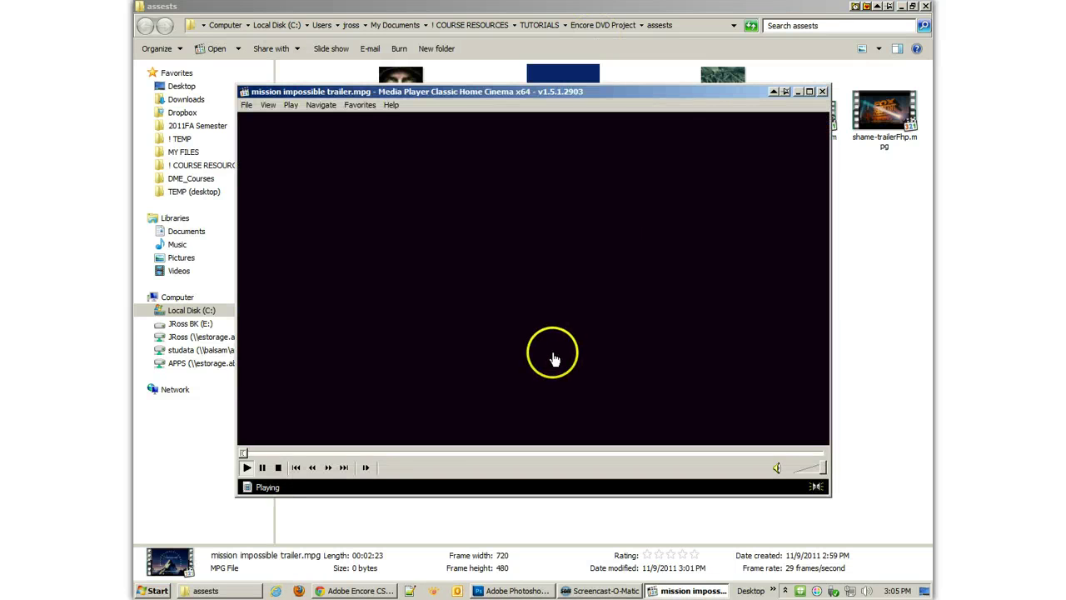
pyautogui.click(454, 453)
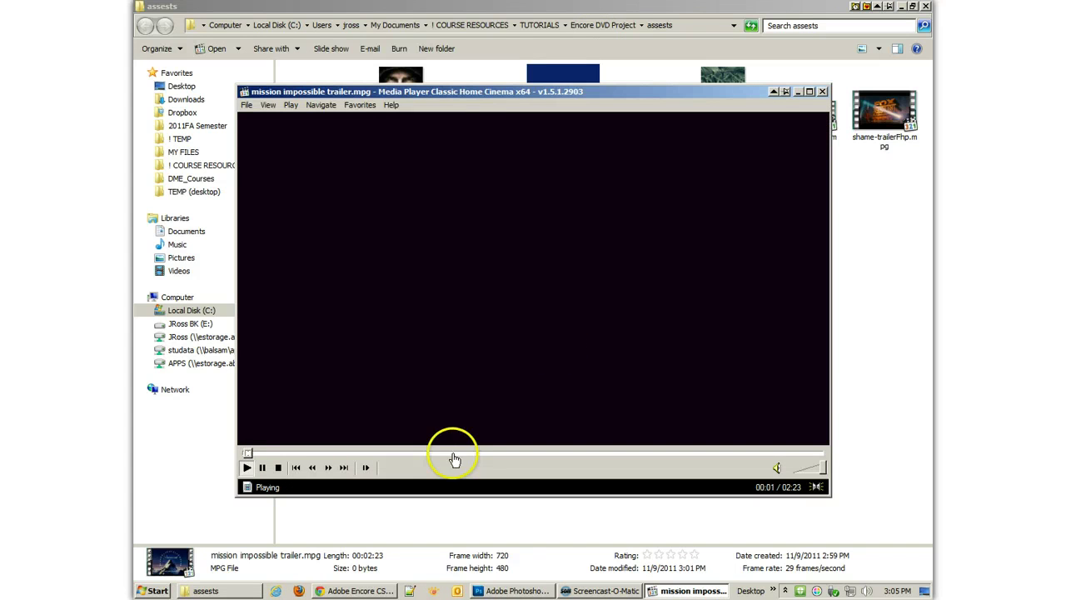
pyautogui.click(516, 454)
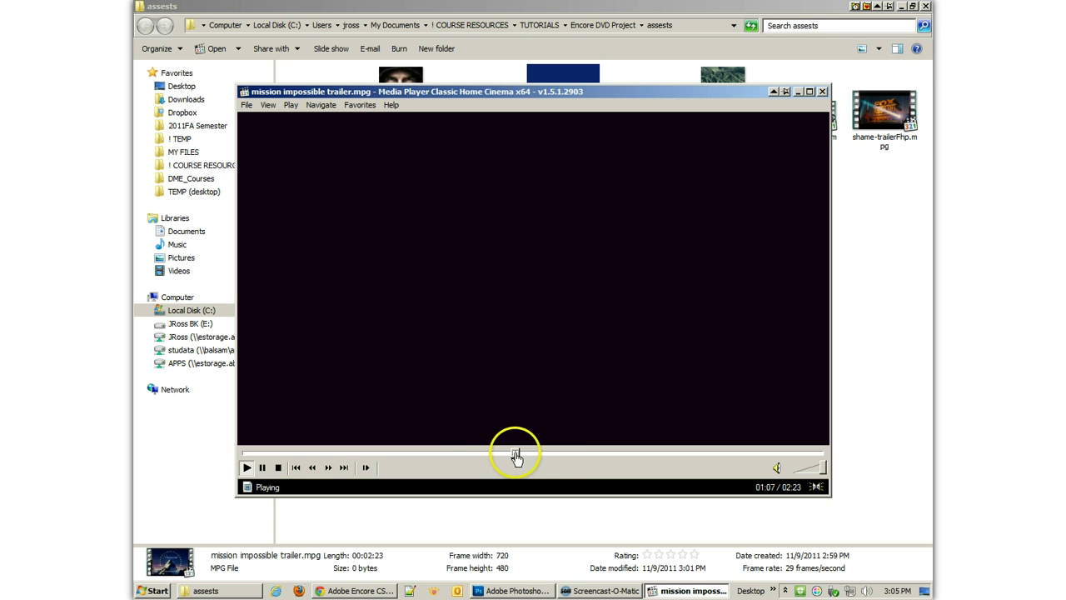
pyautogui.click(565, 454)
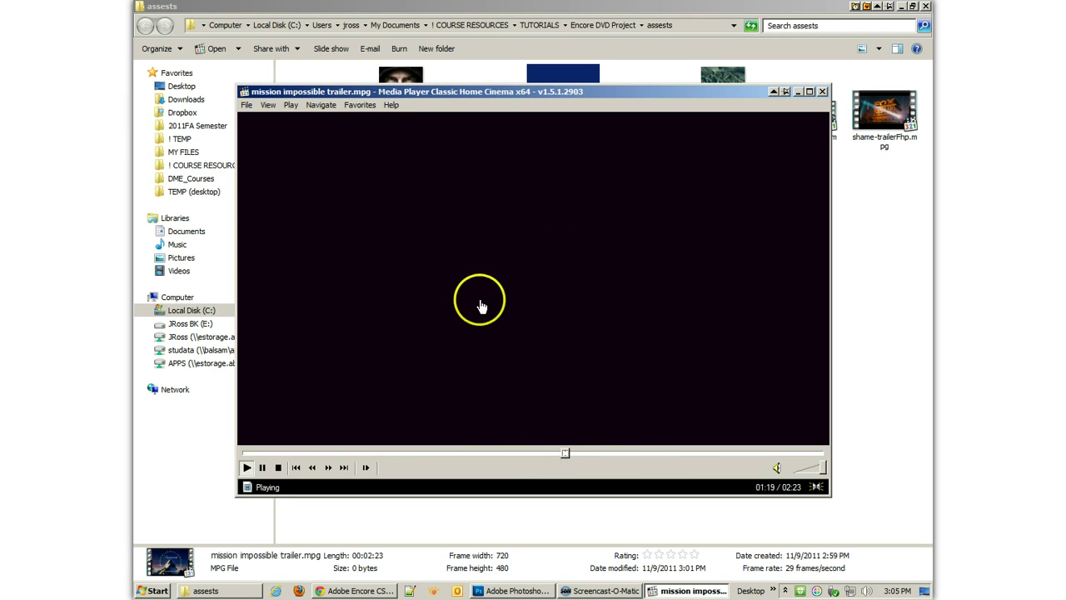
# - Play shame-trailerFhp.mpg, skipping to about 00:40 and 01:32, and shrink the player window
pyautogui.doubleClick(899, 113)
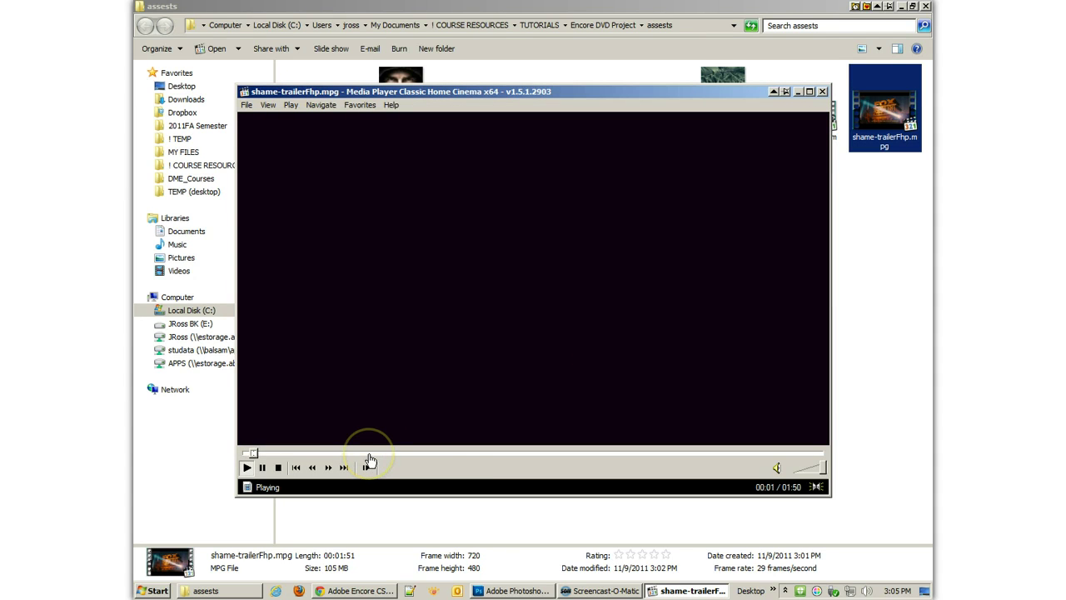
pyautogui.moveTo(370, 460); pyautogui.dragTo(456, 456)
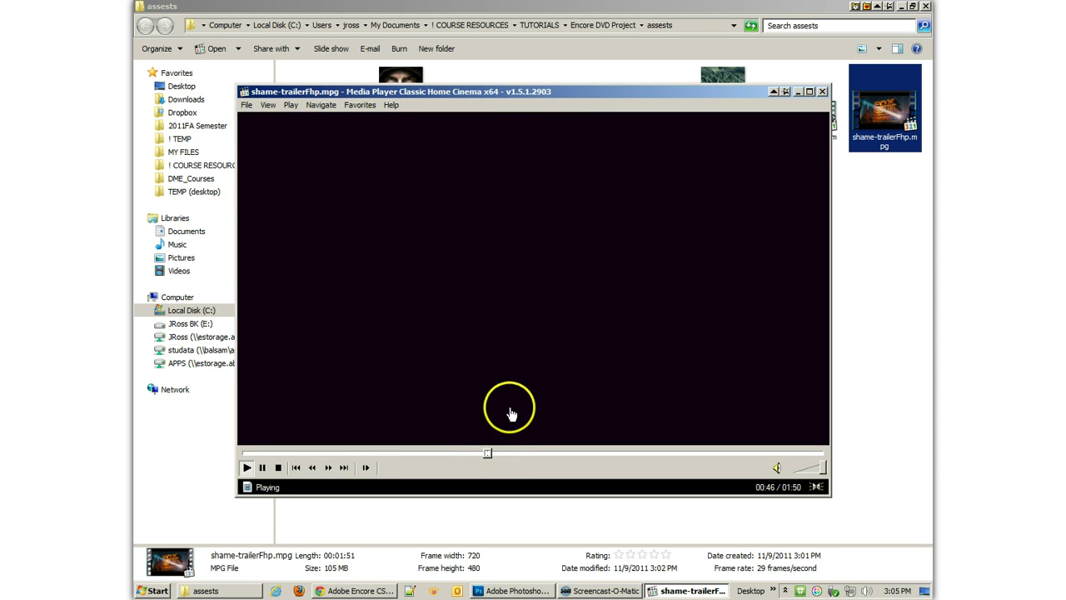
pyautogui.moveTo(573, 457); pyautogui.dragTo(723, 454)
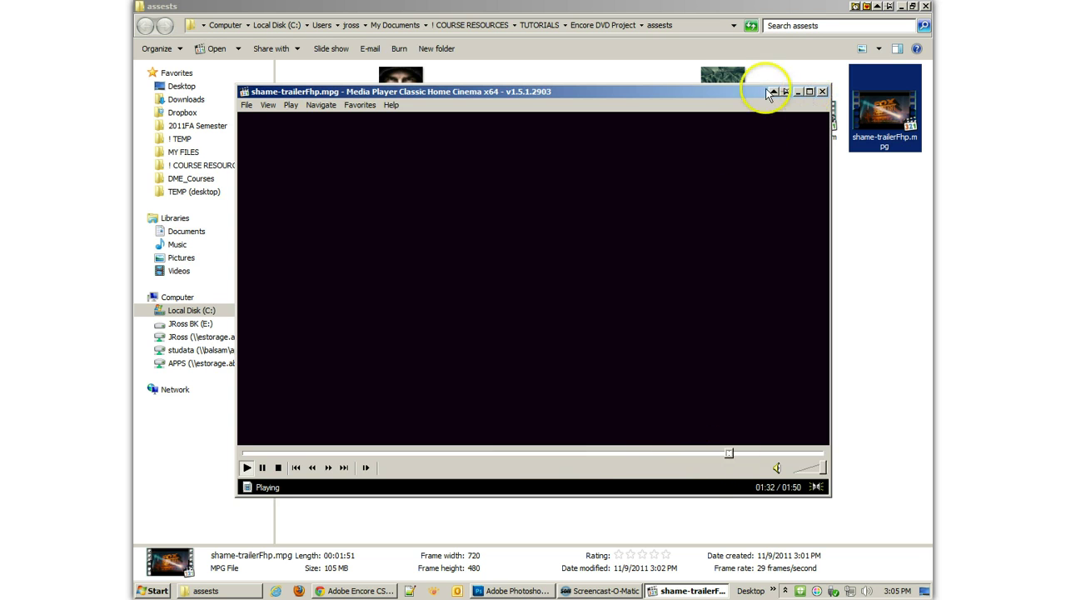
pyautogui.moveTo(726, 86); pyautogui.dragTo(707, 108)
# - Close Media Player Classic and review the 12 files left in the assests folder
pyautogui.click(820, 111)
pyautogui.click(706, 323)
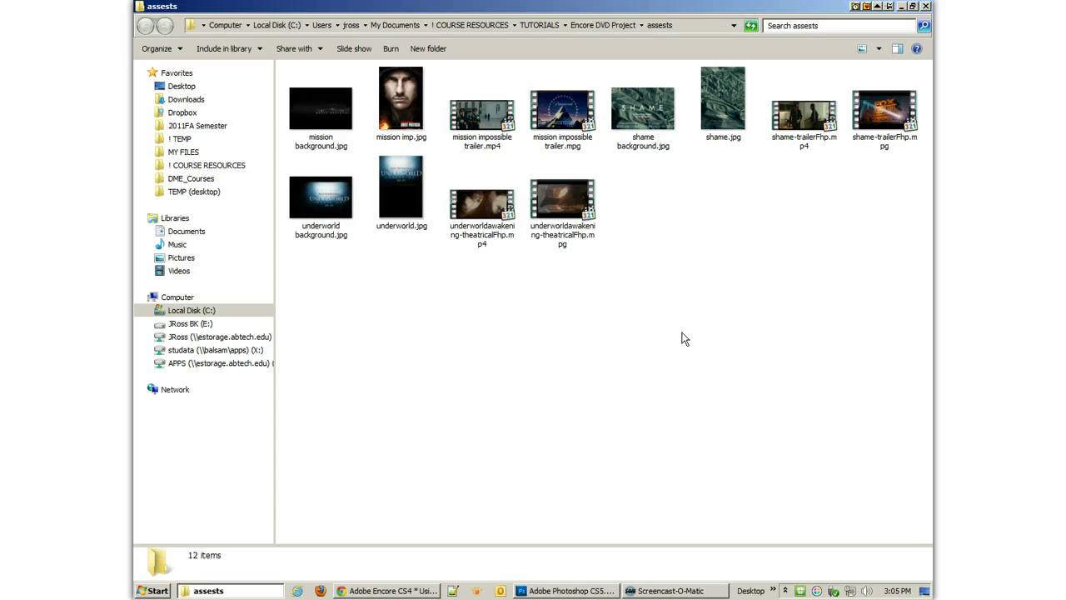
pyautogui.click(567, 123)
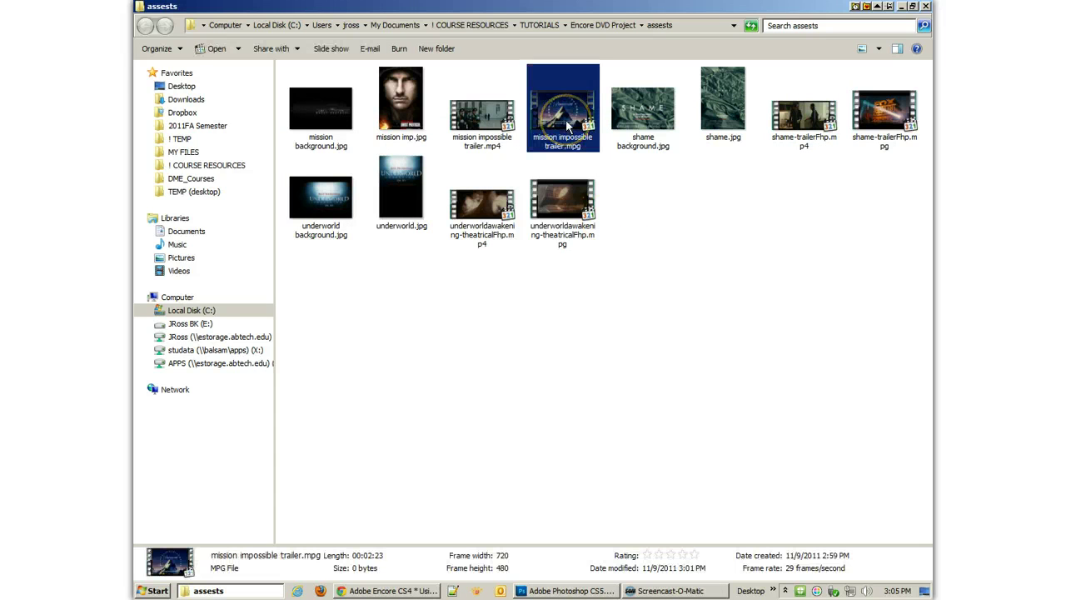
pyautogui.click(626, 175)
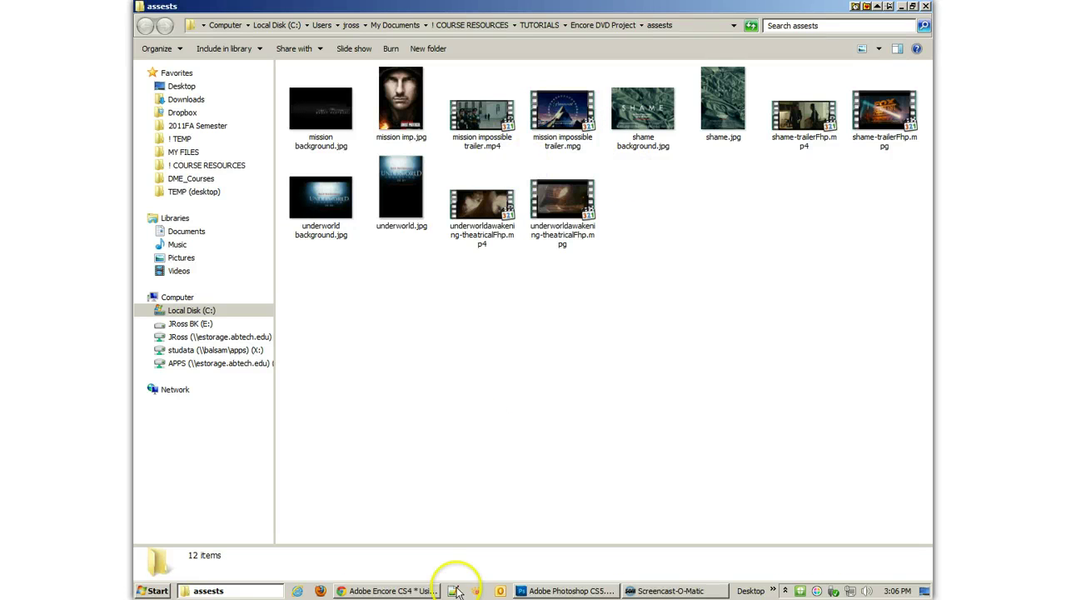
# - Bring Chrome back to the Vector Paint: untitled tab with the DVD menu flowchart sketch
pyautogui.click(387, 590)
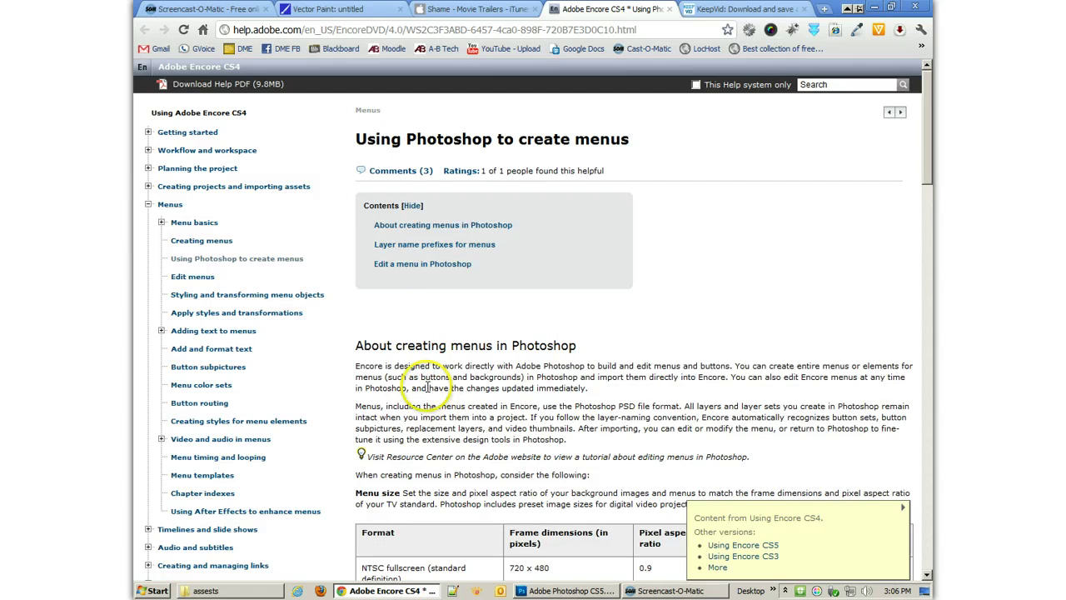
pyautogui.click(368, 10)
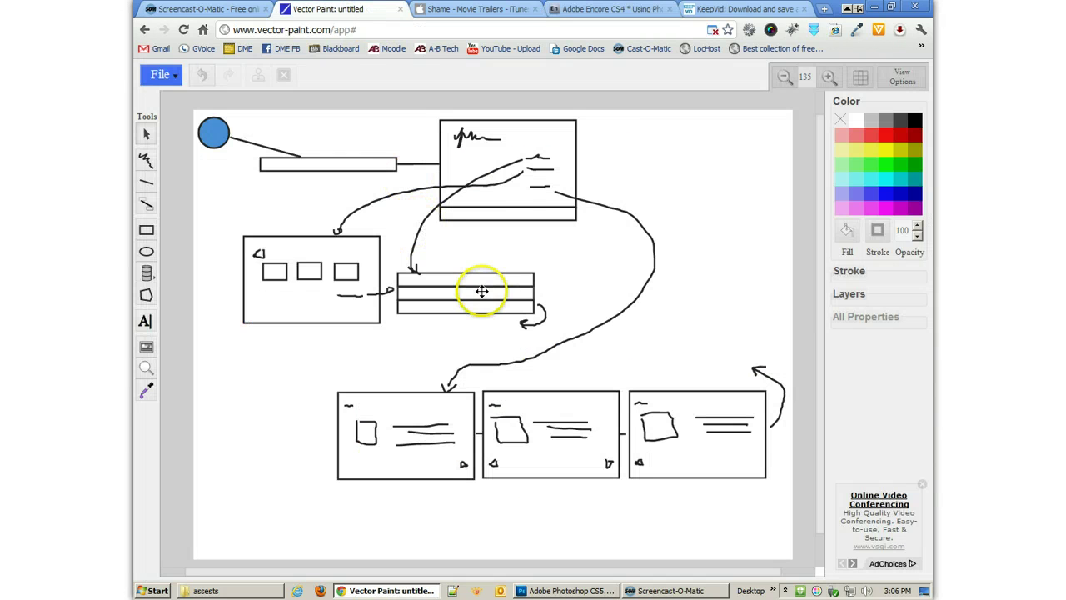